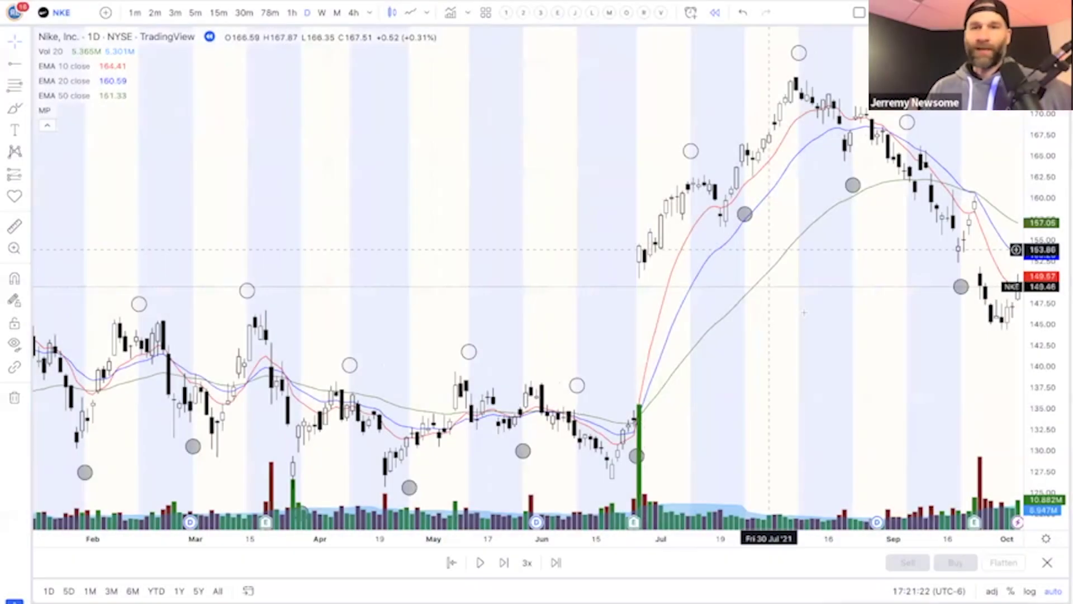
# Place a horizontal ray at 149.04 from the 27 Sep '21 candle and apply the green Bullish Limit Buy style
pyautogui.moveTo(791, 311); pyautogui.dragTo(641, 280)
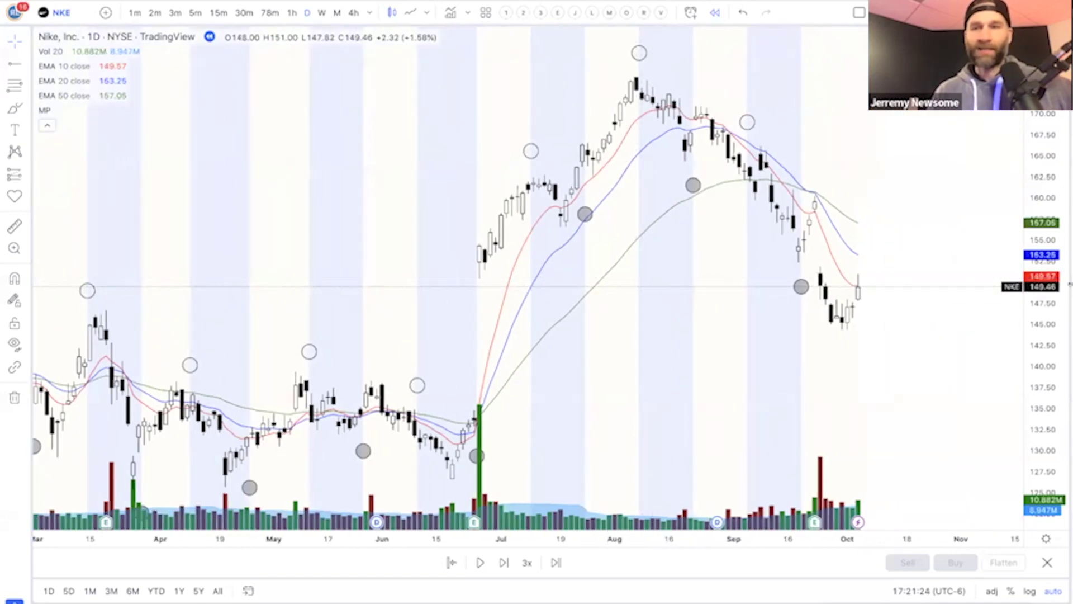
pyautogui.moveTo(1037, 303); pyautogui.dragTo(1037, 313)
pyautogui.moveTo(975, 292); pyautogui.dragTo(880, 277)
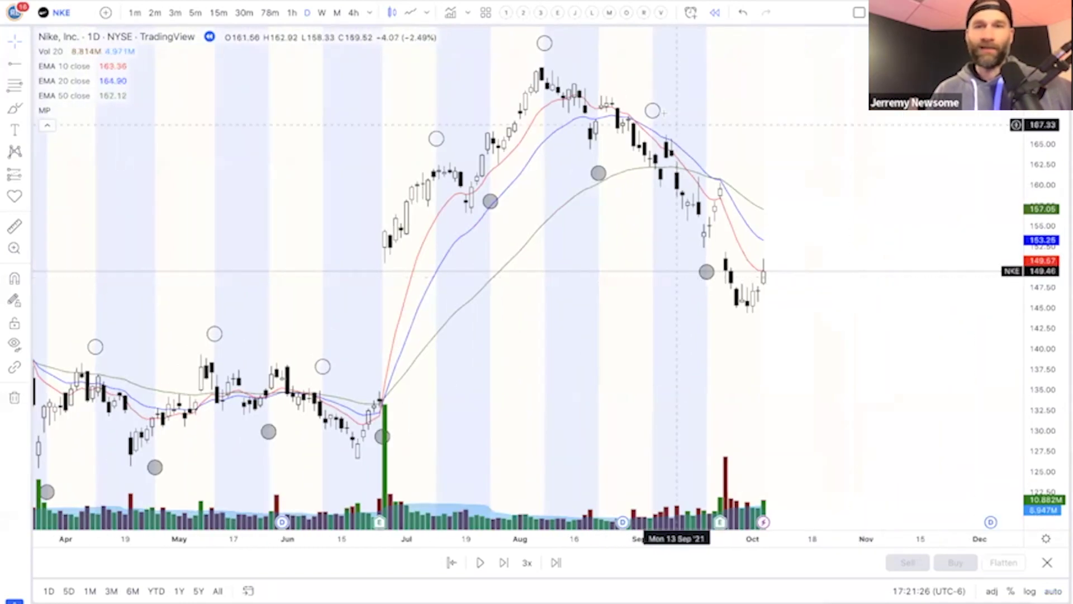
pyautogui.scroll(1, 839, 317)
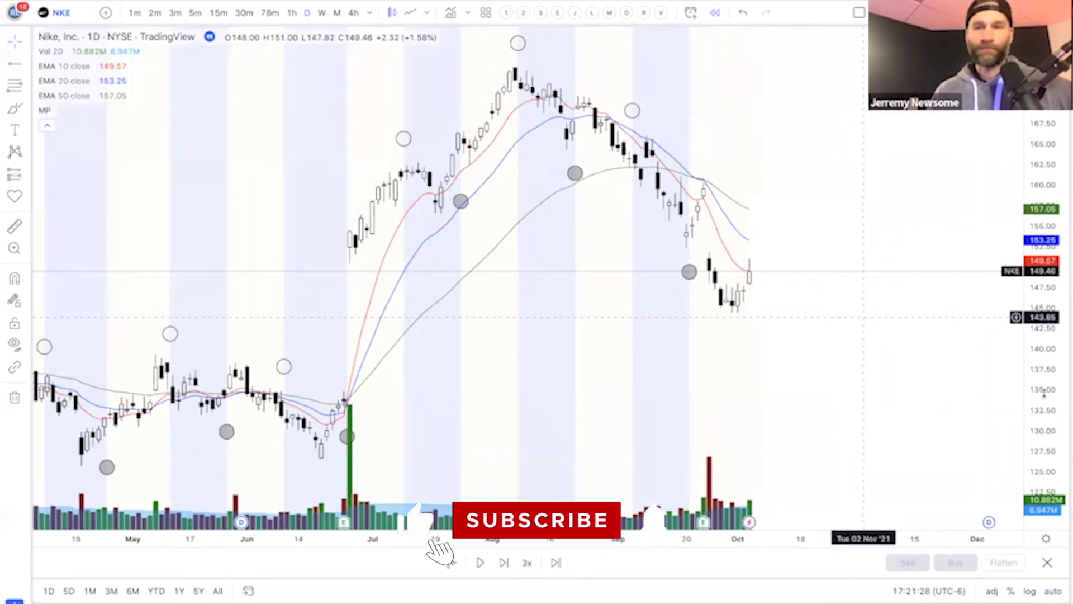
pyautogui.moveTo(1041, 378); pyautogui.dragTo(1041, 344)
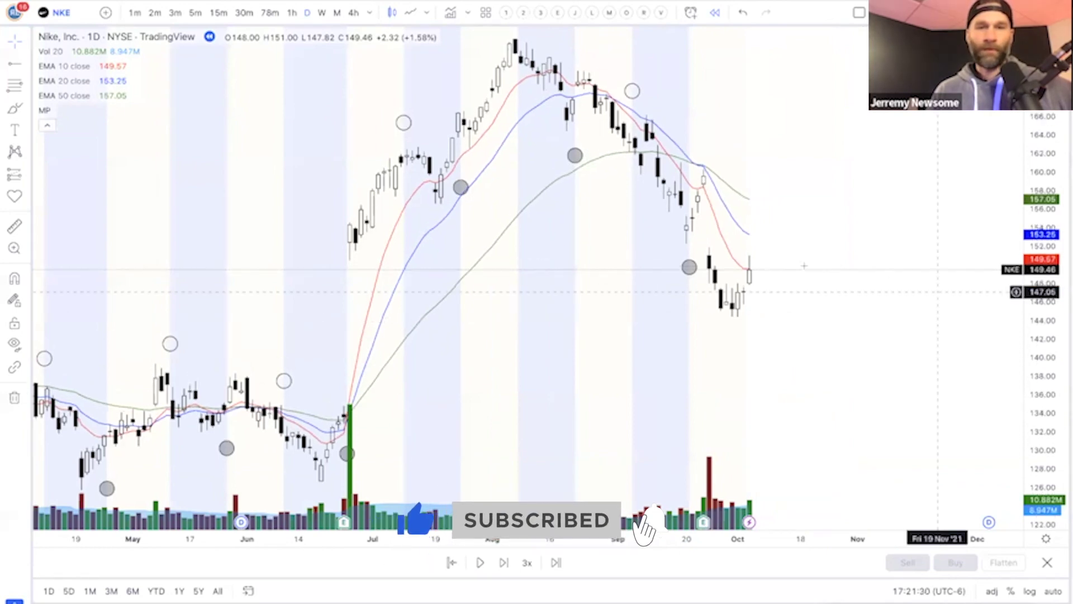
pyautogui.moveTo(807, 268); pyautogui.dragTo(725, 266)
pyautogui.scroll(2, 804, 266)
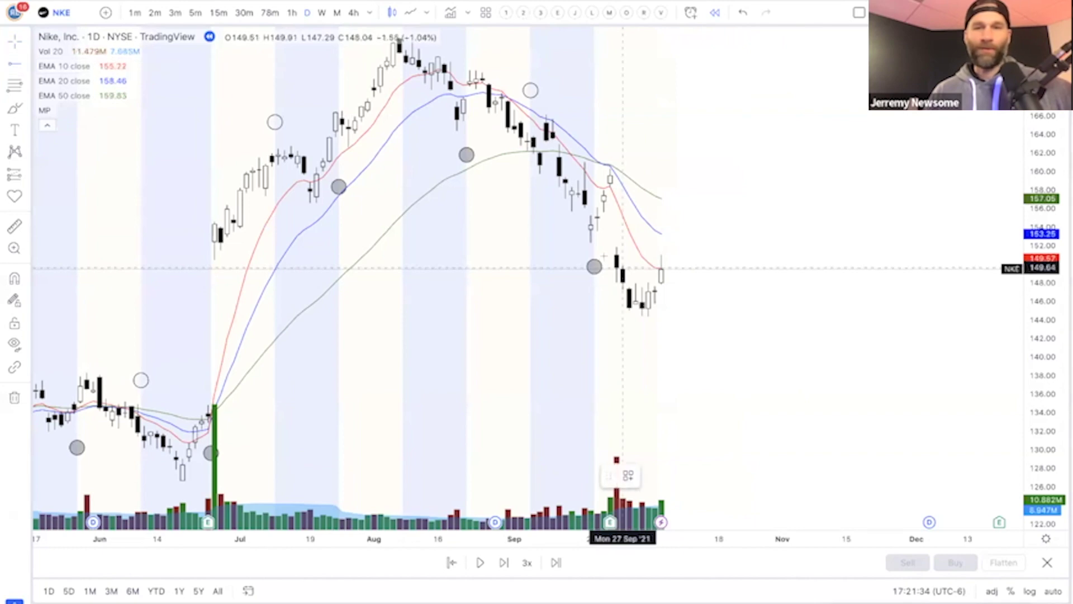
pyautogui.click(623, 273)
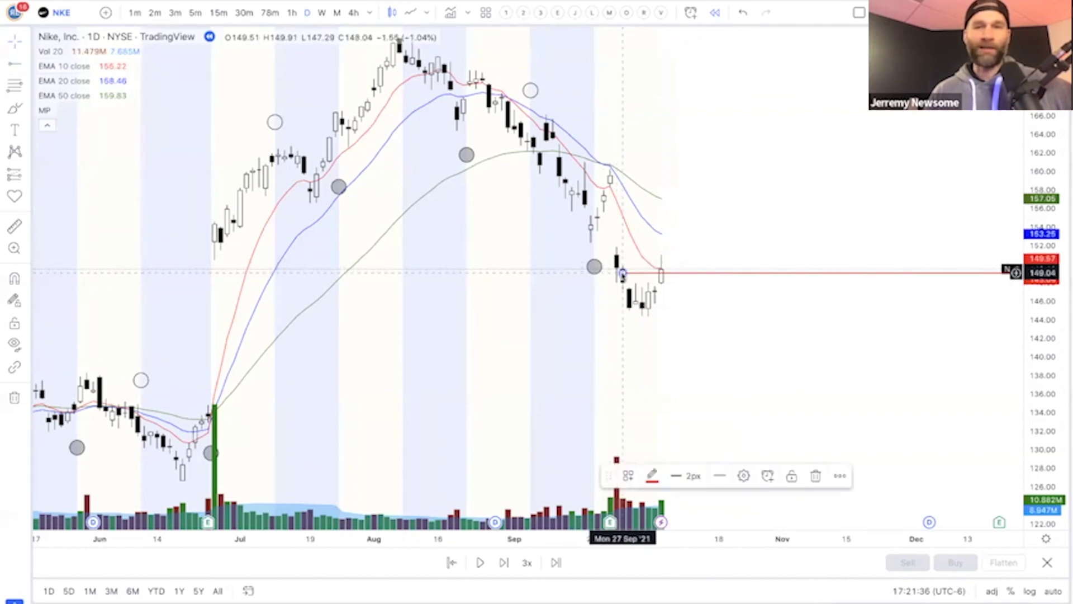
pyautogui.rightClick(622, 273)
pyautogui.moveTo(695, 294)
pyautogui.click(795, 415)
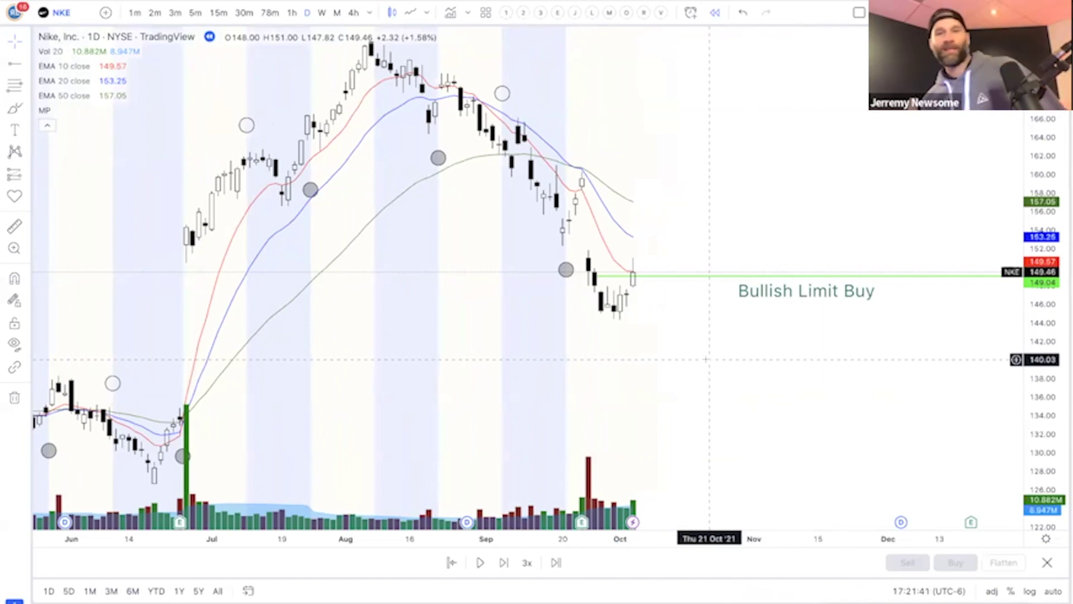
# Advance the replay by two daily bars and place a second green horizontal ray at about 151.76 by the latest candle
pyautogui.click(503, 562)
pyautogui.click(503, 563)
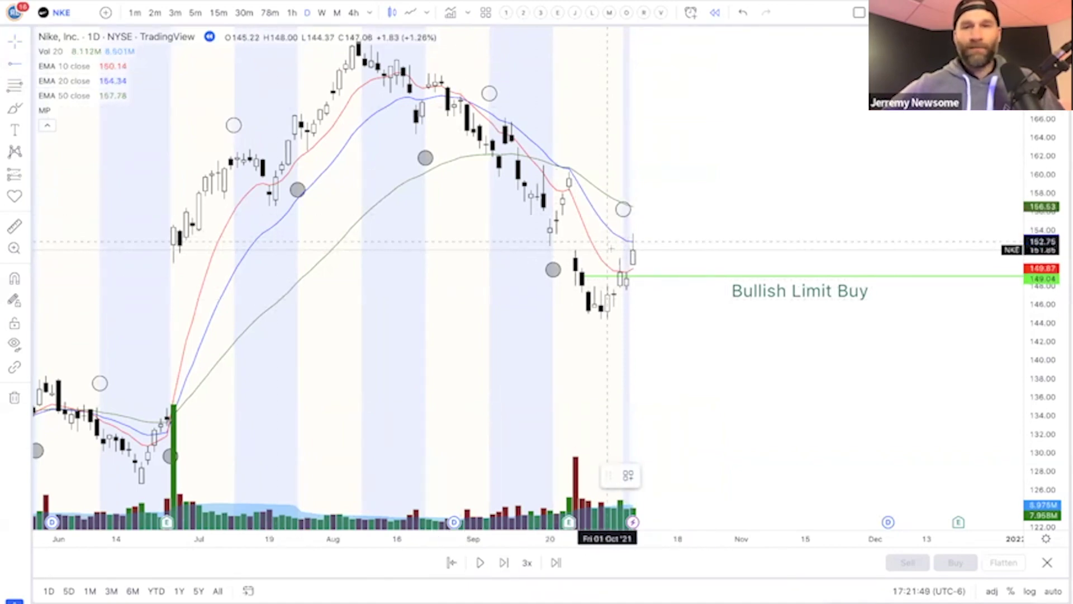
pyautogui.click(614, 251)
pyautogui.click(662, 299)
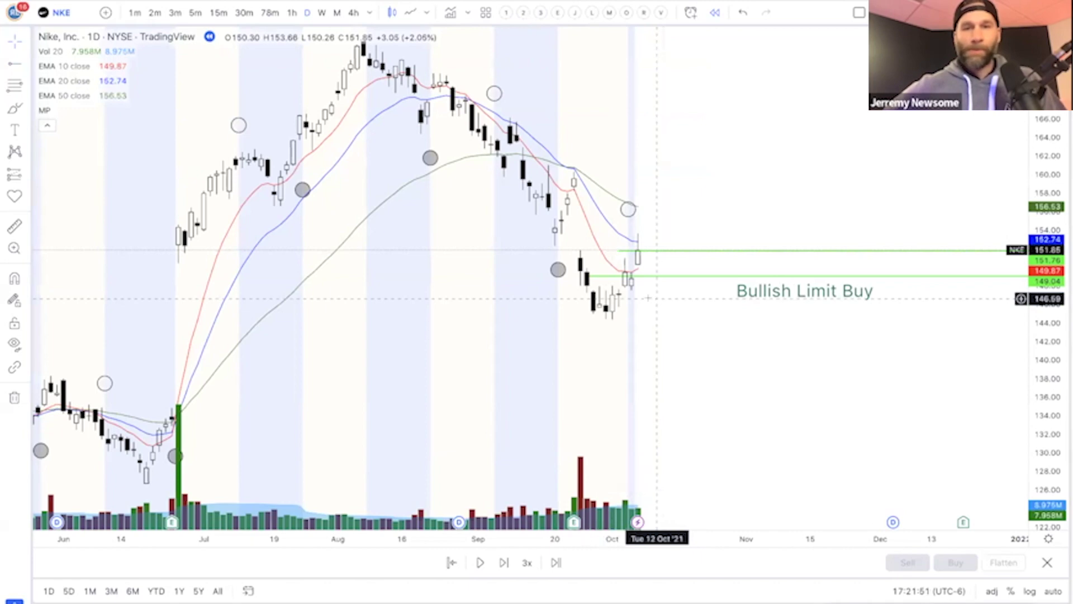
# Delete both green horizontal rays from the Nike chart
pyautogui.click(752, 284)
pyautogui.press('Delete')
pyautogui.click(772, 251)
pyautogui.press('Delete')
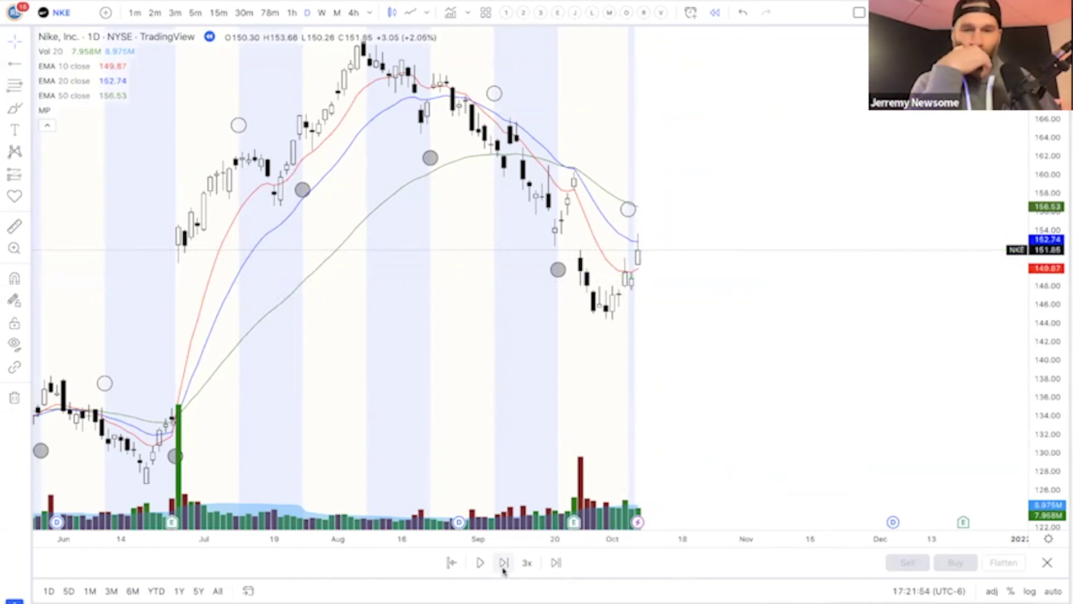
# Advance the daily replay nine bars, one at a time, past mid-October '21
pyautogui.click(503, 565)
pyautogui.click(502, 565)
pyautogui.click(502, 565)
pyautogui.click(503, 565)
pyautogui.click(503, 566)
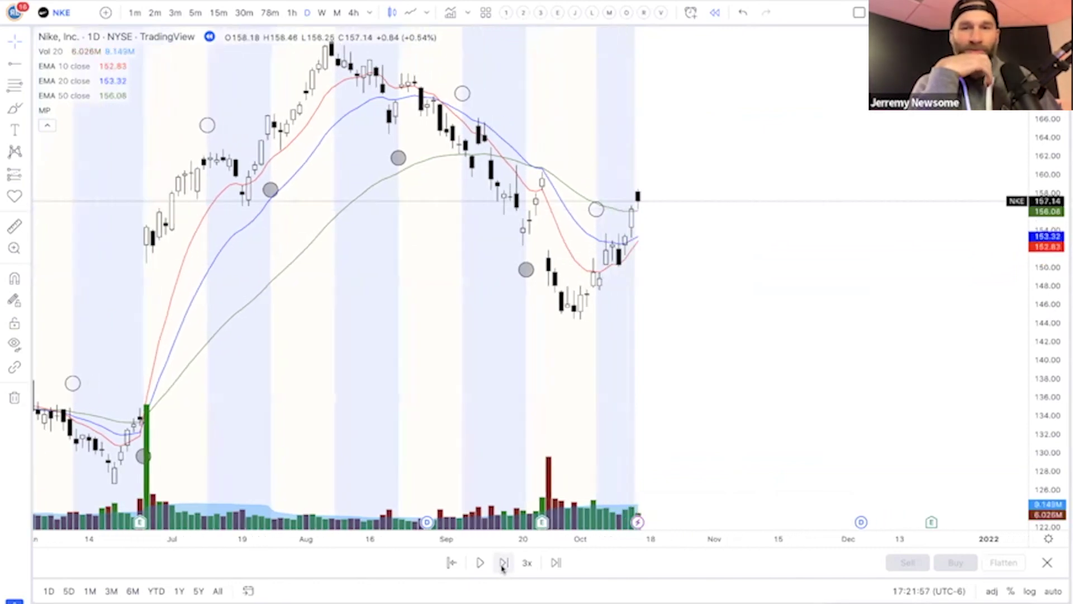
pyautogui.click(503, 563)
pyautogui.click(503, 562)
pyautogui.click(502, 562)
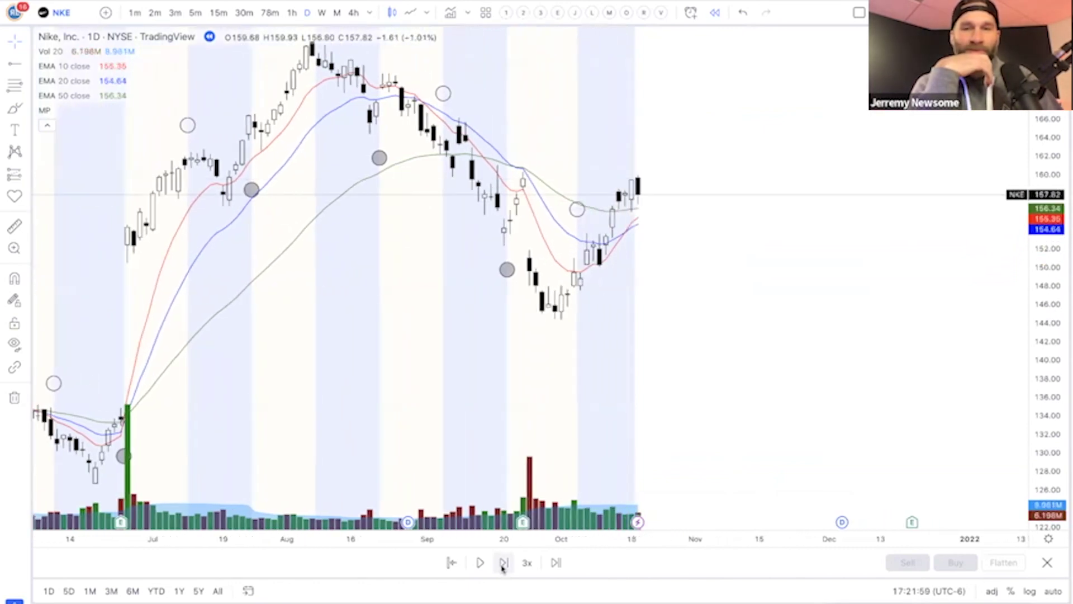
pyautogui.click(503, 562)
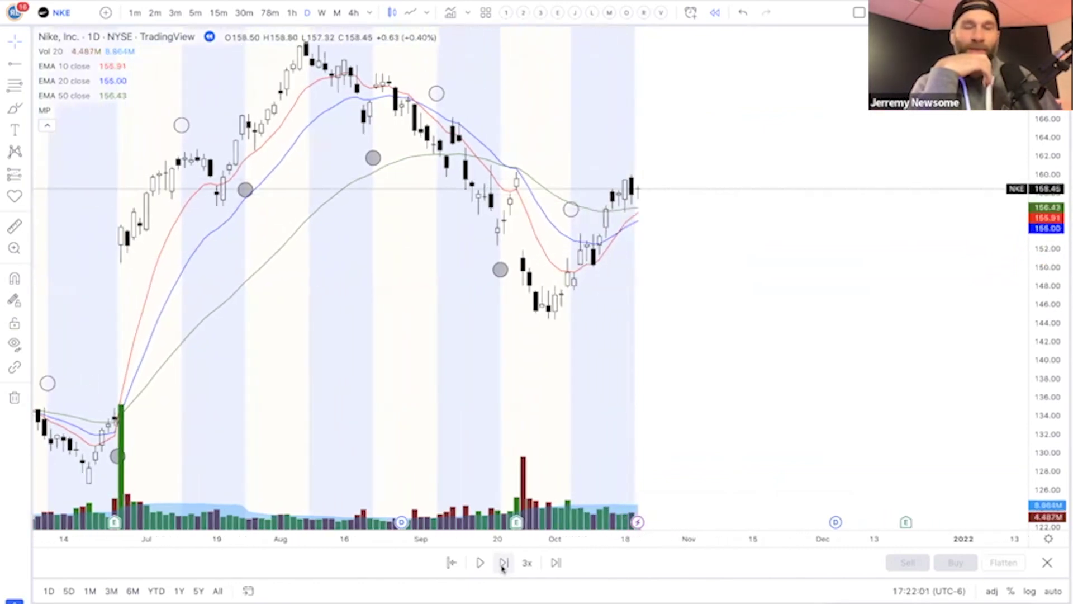
# Open the MP indicator's style settings and review its growing, waning, full moon and new moon options
pyautogui.scroll(-5, 429, 380)
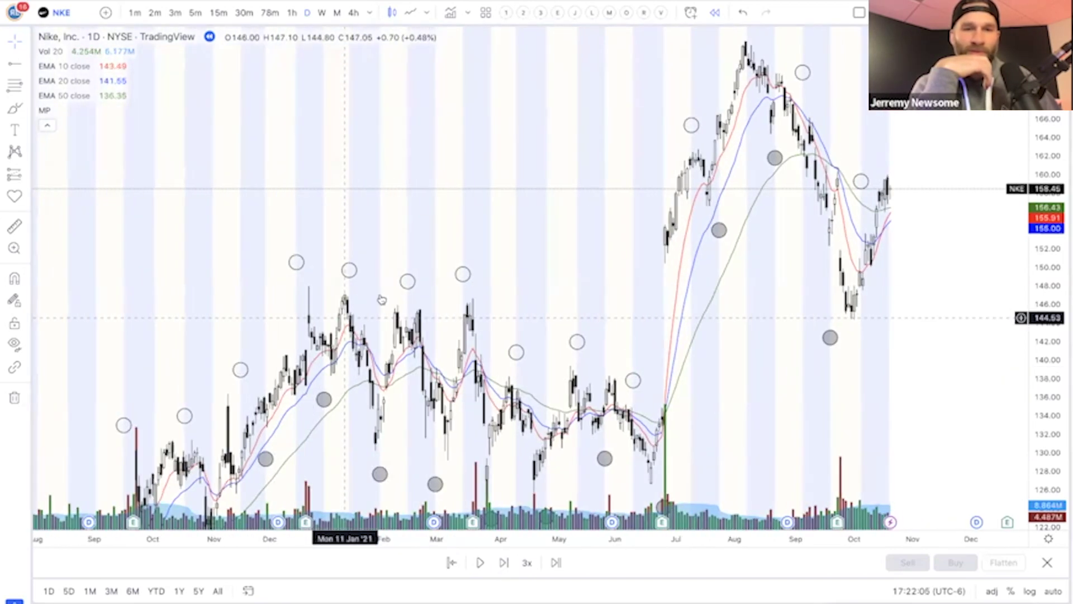
pyautogui.click(407, 282)
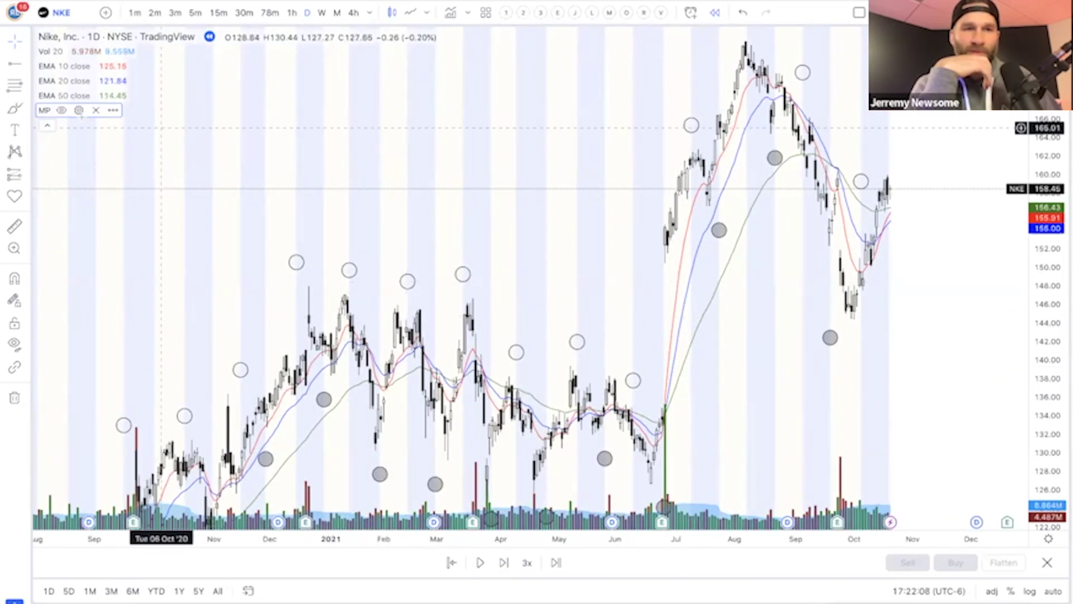
pyautogui.click(79, 110)
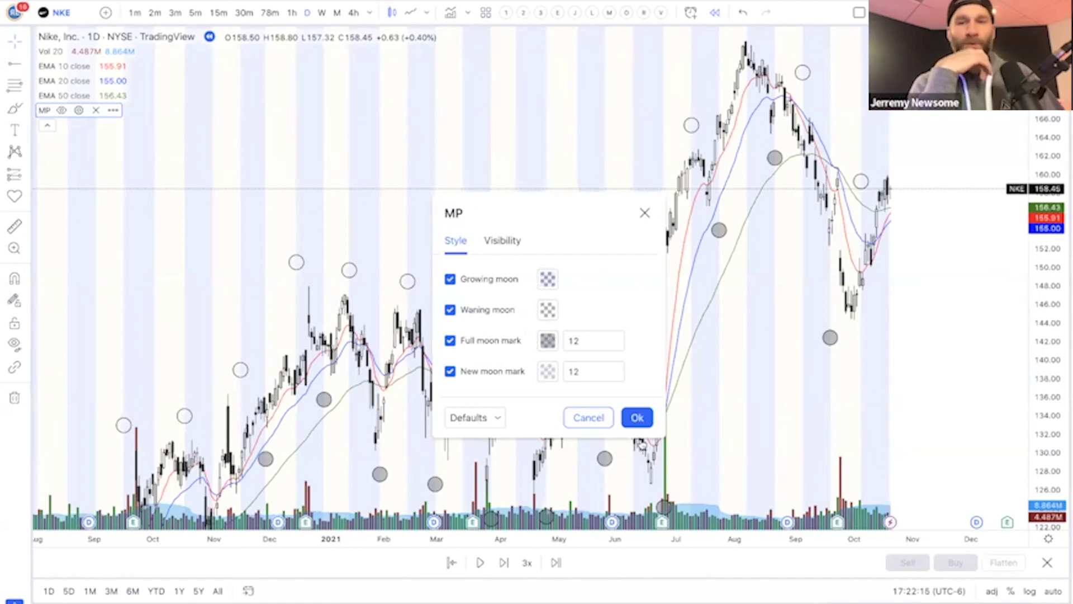
pyautogui.click(637, 417)
# Advance the replay by two daily bars to pass the October full moon mark
pyautogui.scroll(4, 691, 330)
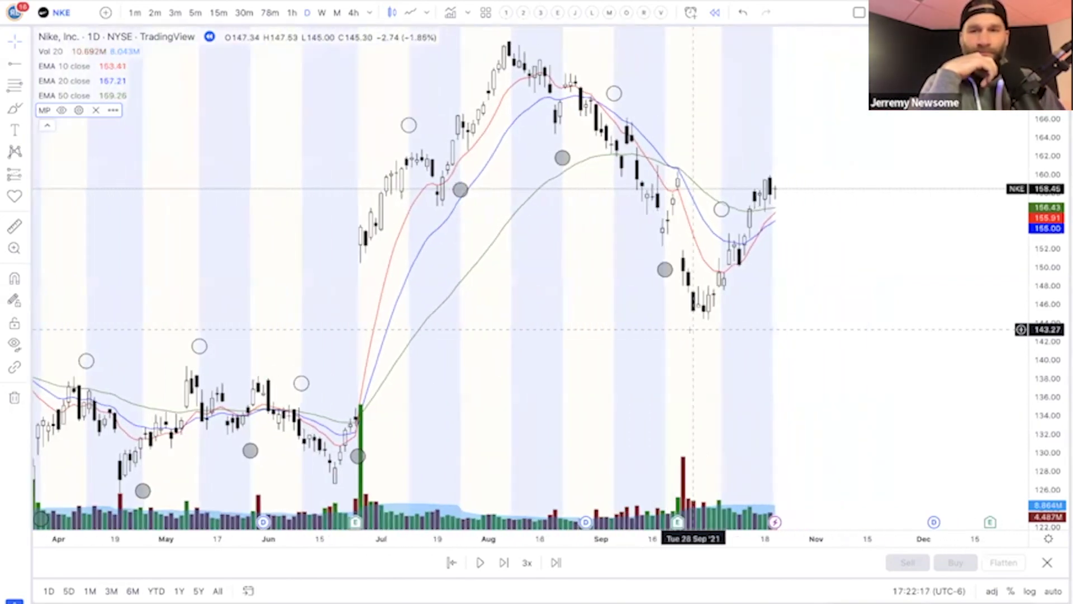
pyautogui.scroll(5, 691, 330)
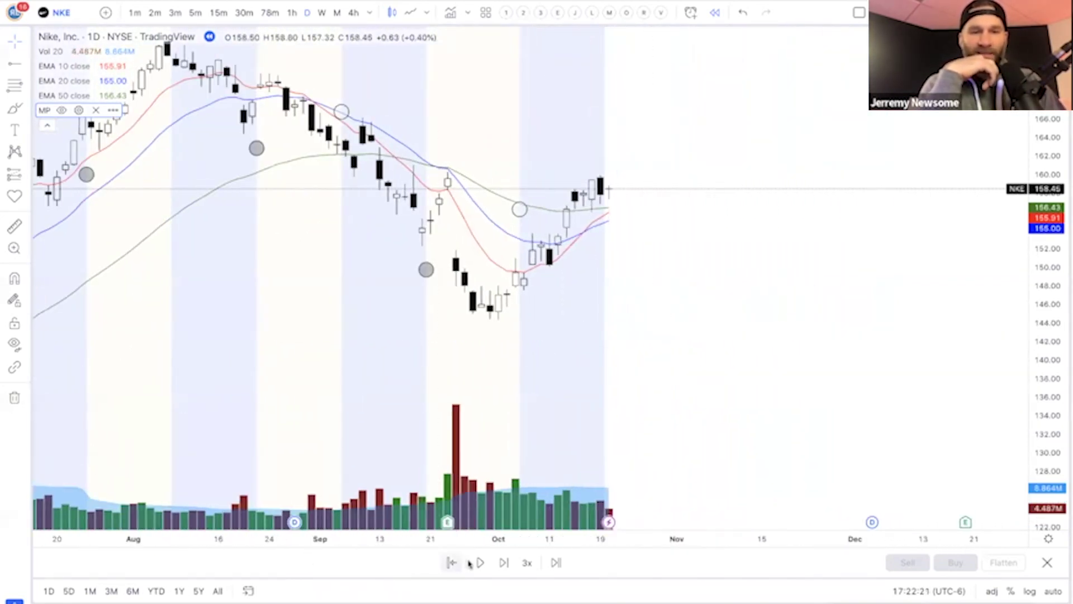
pyautogui.click(505, 562)
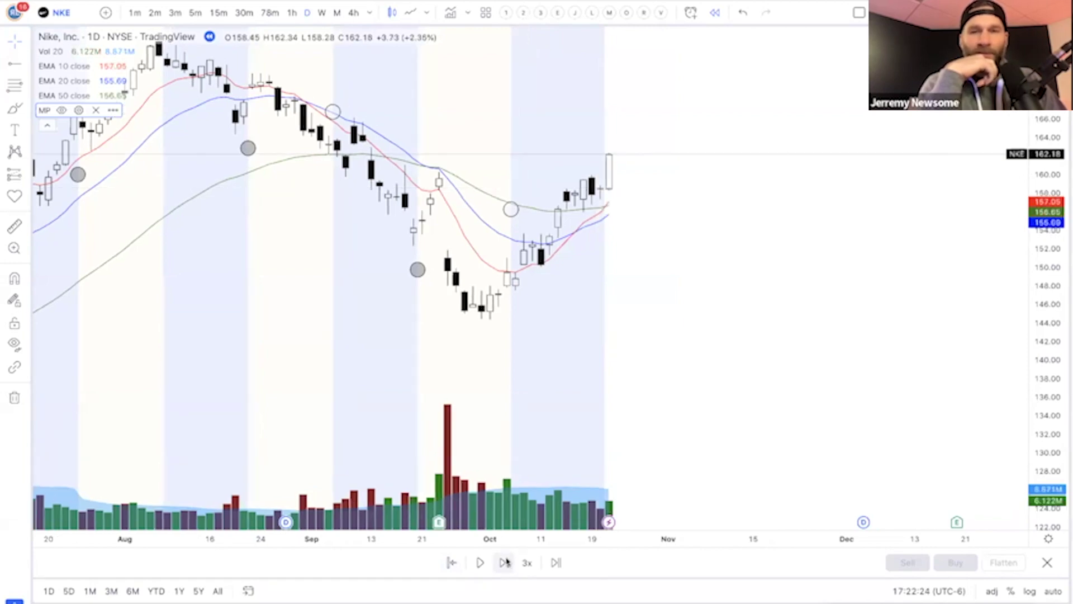
pyautogui.click(505, 561)
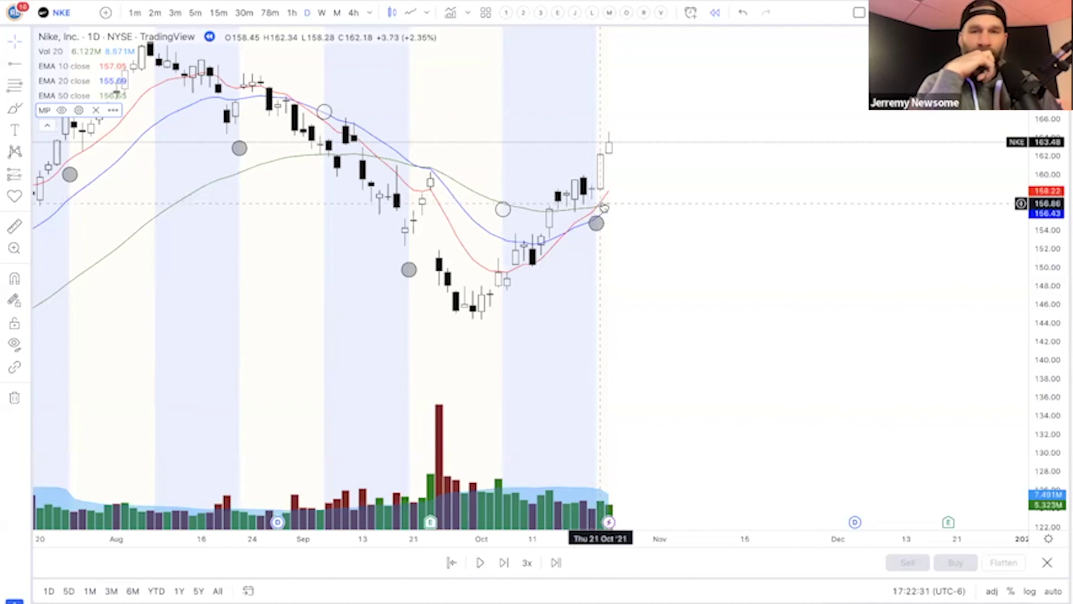
# Draw a short red horizontal brush line at about 158.72 above the October full moon mark
pyautogui.moveTo(641, 188); pyautogui.dragTo(641, 234)
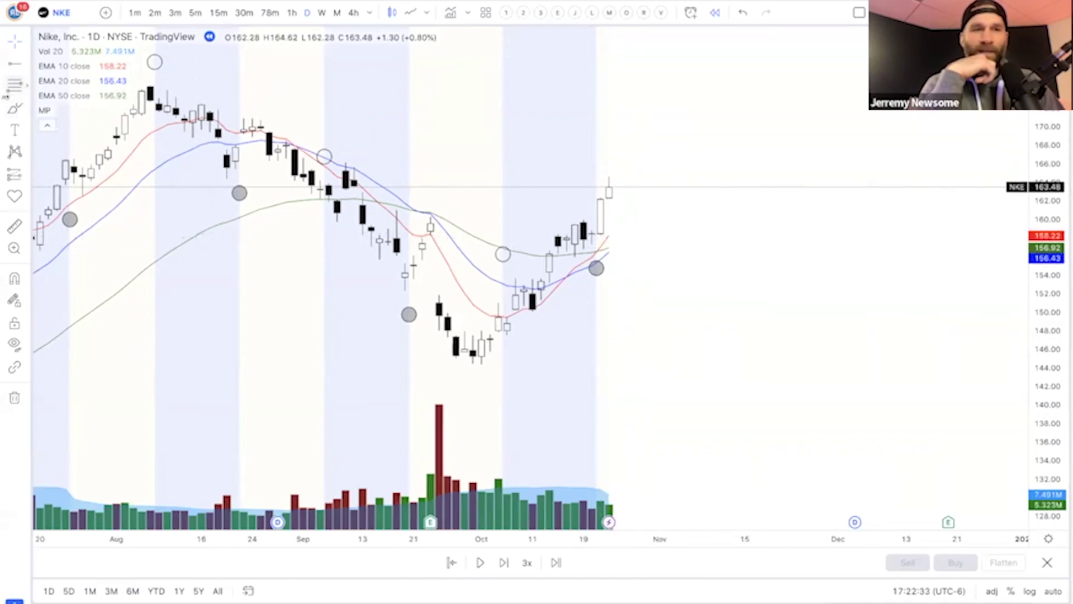
pyautogui.click(10, 110)
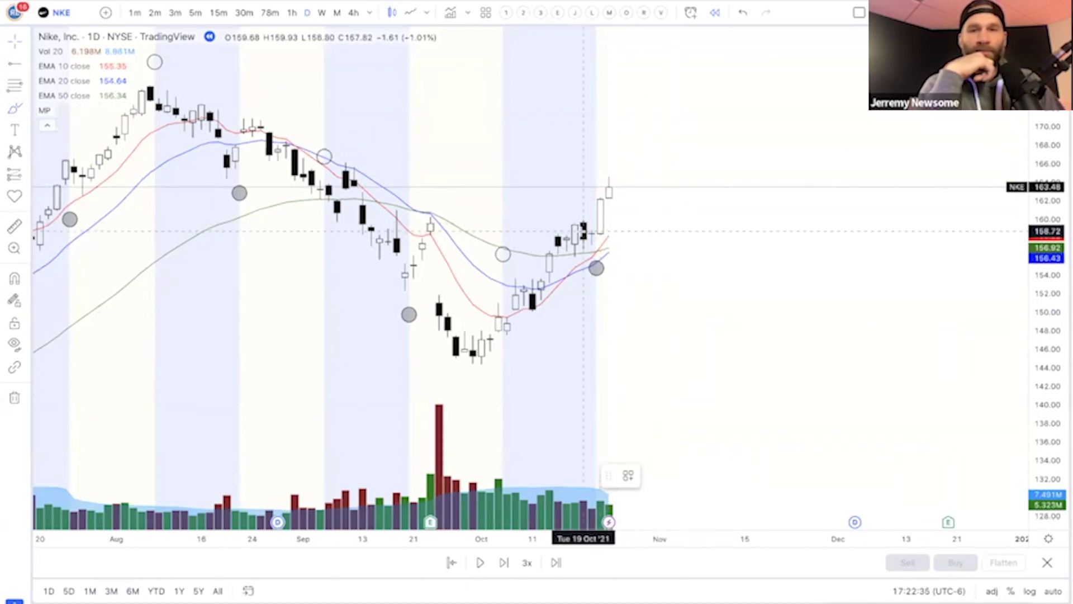
pyautogui.moveTo(583, 231); pyautogui.dragTo(622, 230)
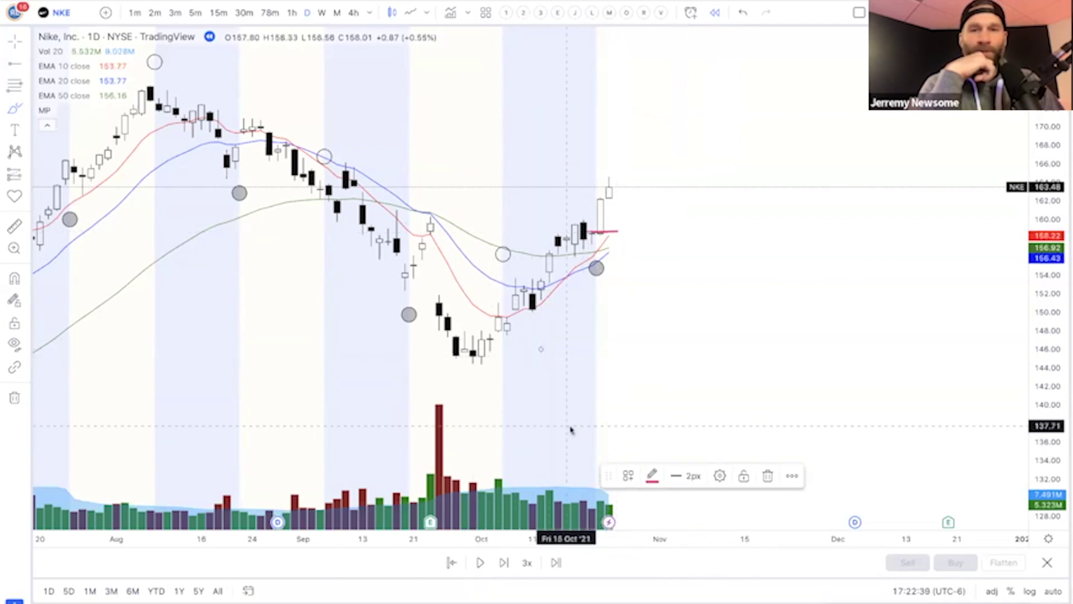
pyautogui.click(741, 12)
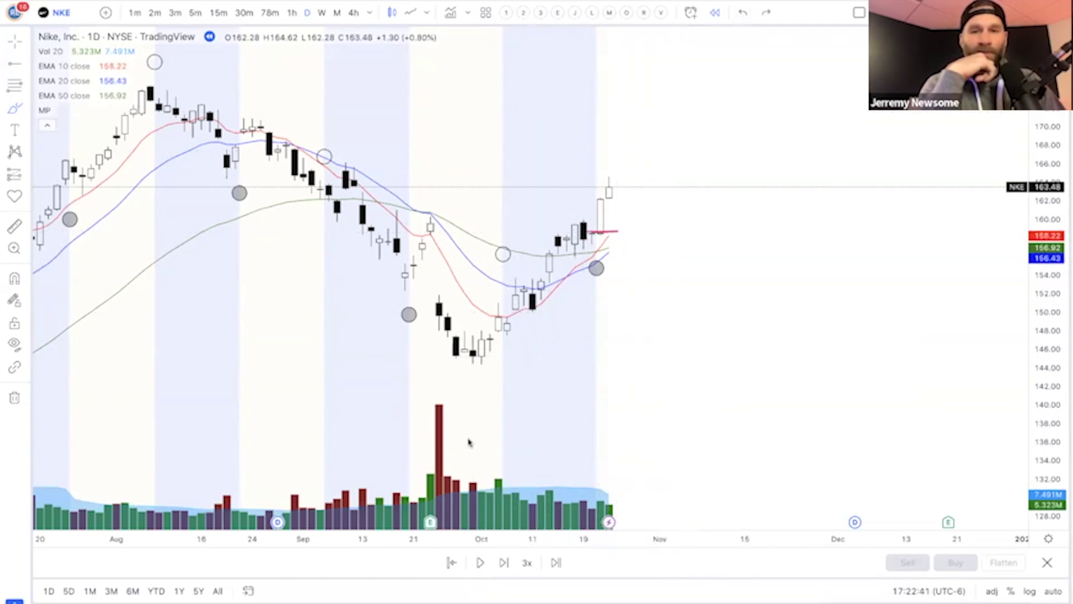
pyautogui.click(16, 42)
# Advance the replay bar by bar until the new moon mark in early November '21
pyautogui.click(505, 560)
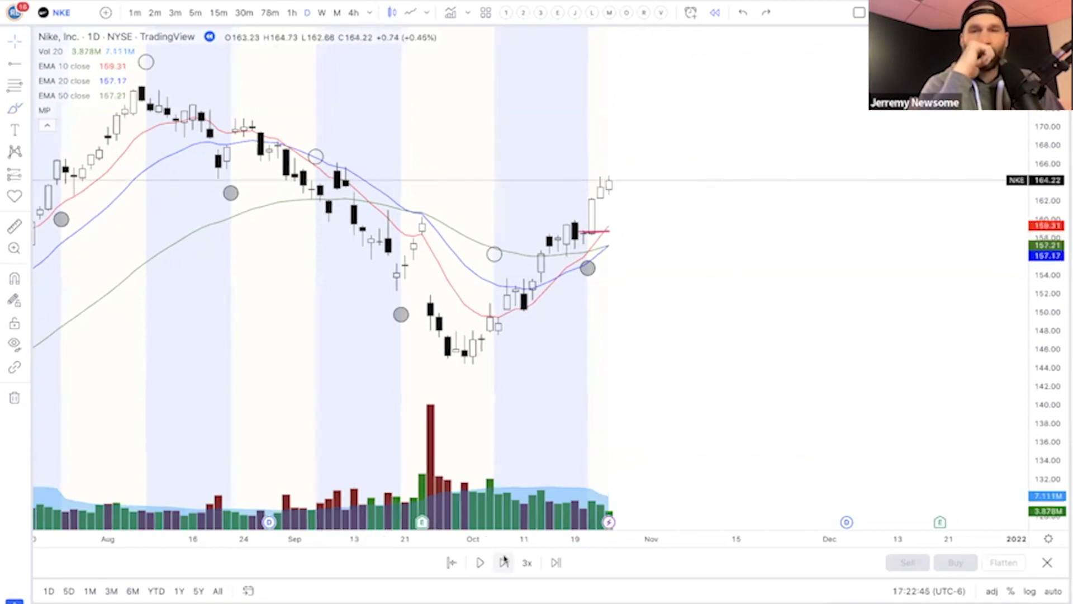
pyautogui.click(504, 559)
pyautogui.click(504, 560)
pyautogui.click(504, 560)
pyautogui.click(504, 561)
pyautogui.click(504, 562)
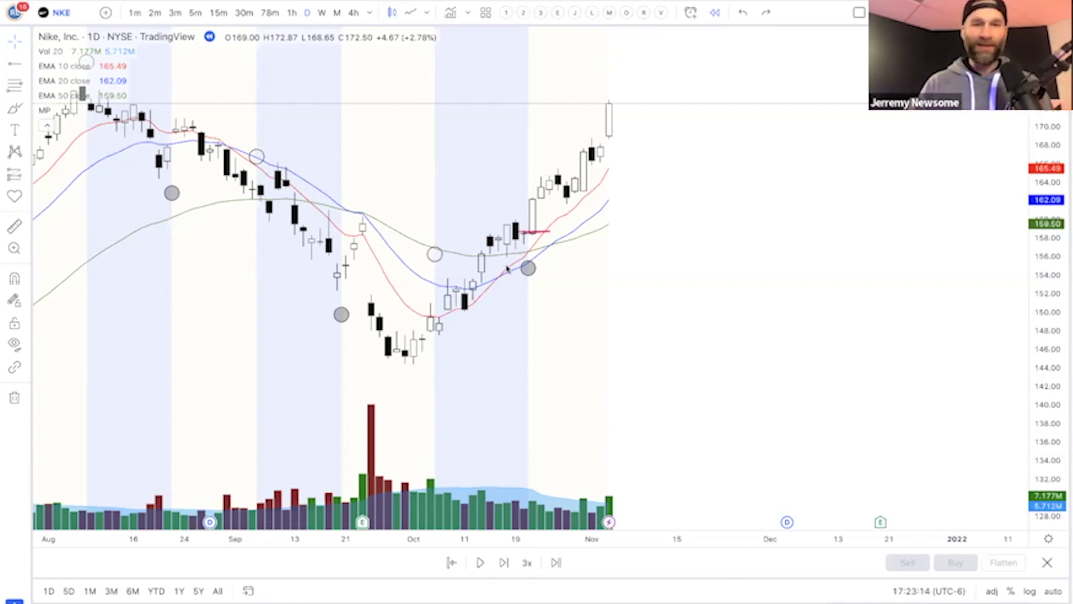
pyautogui.click(503, 563)
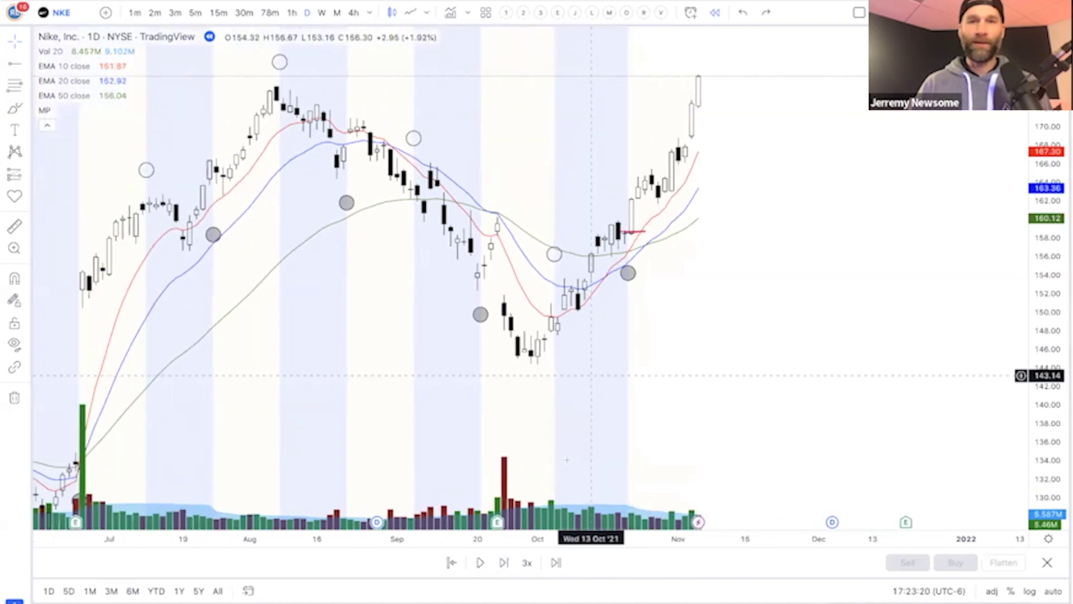
pyautogui.click(503, 562)
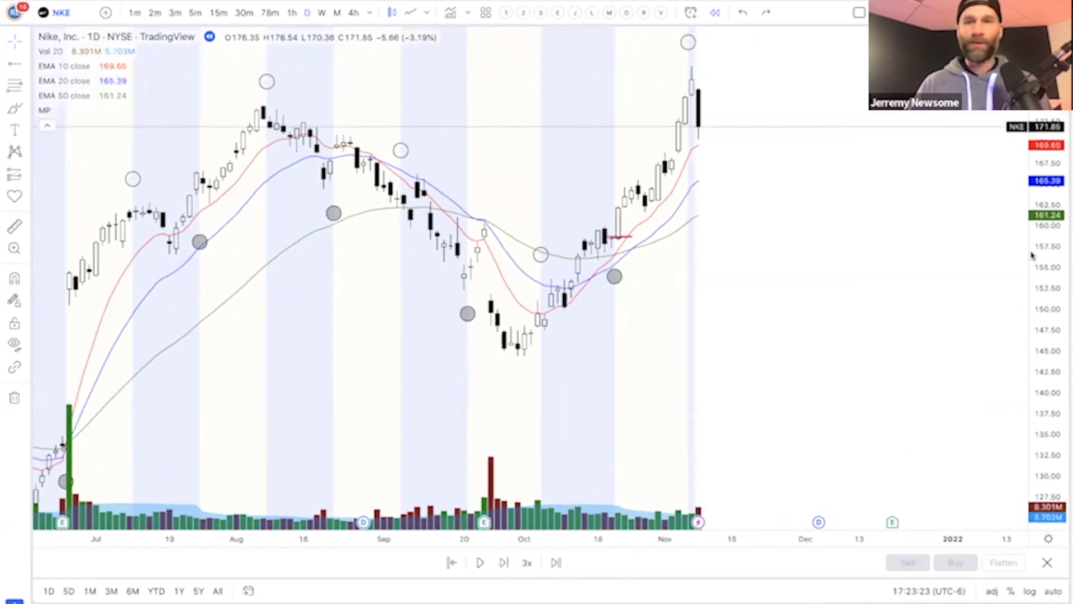
# Draw a short red horizontal brush line at about 177.50 below the early November new moon mark
pyautogui.moveTo(845, 172); pyautogui.dragTo(836, 233)
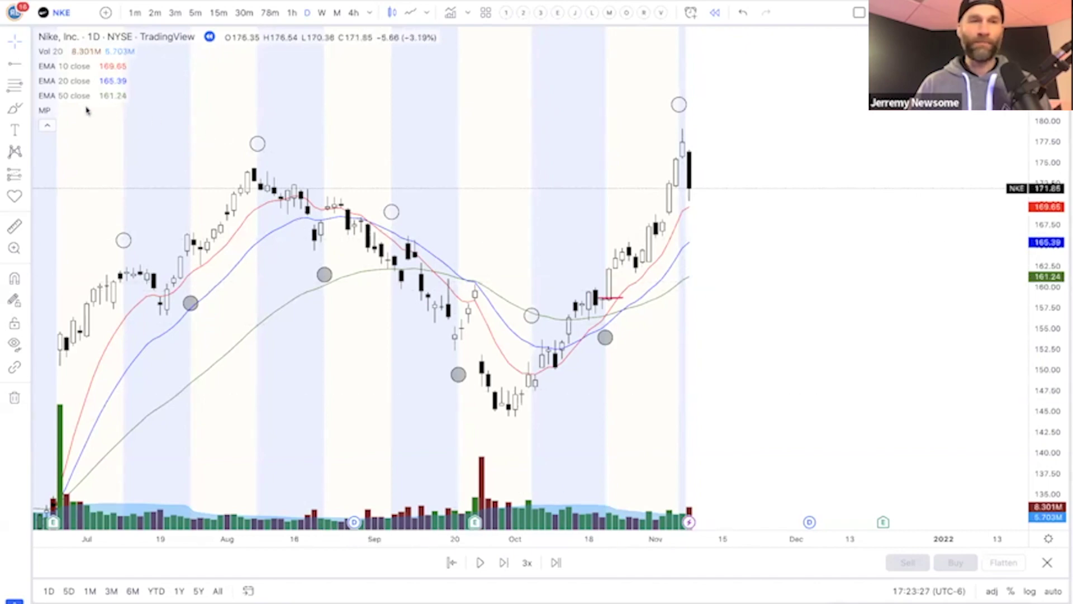
pyautogui.click(13, 108)
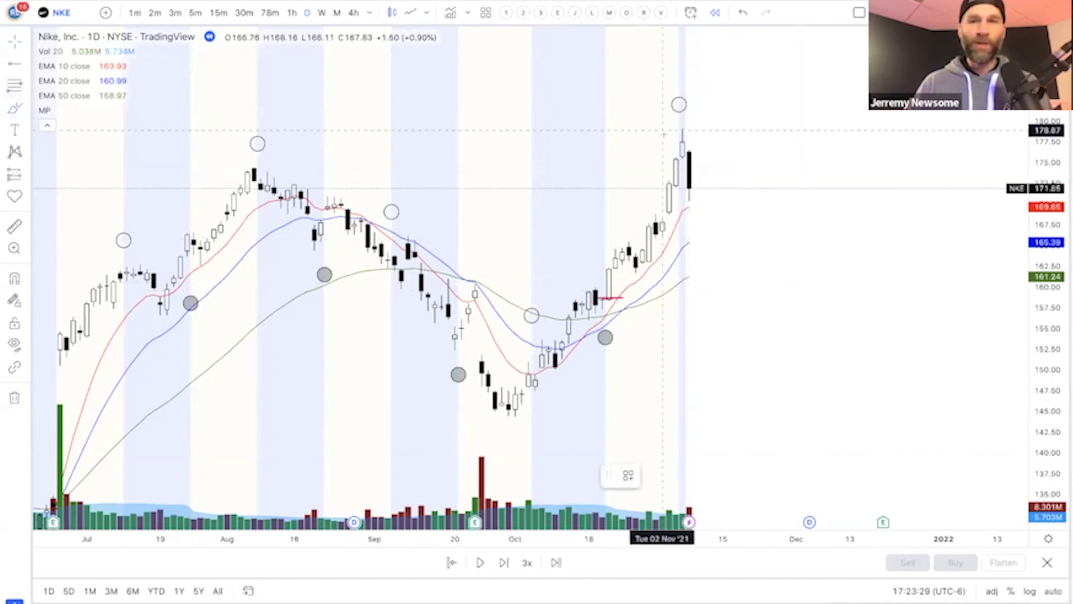
pyautogui.moveTo(672, 142); pyautogui.dragTo(715, 142)
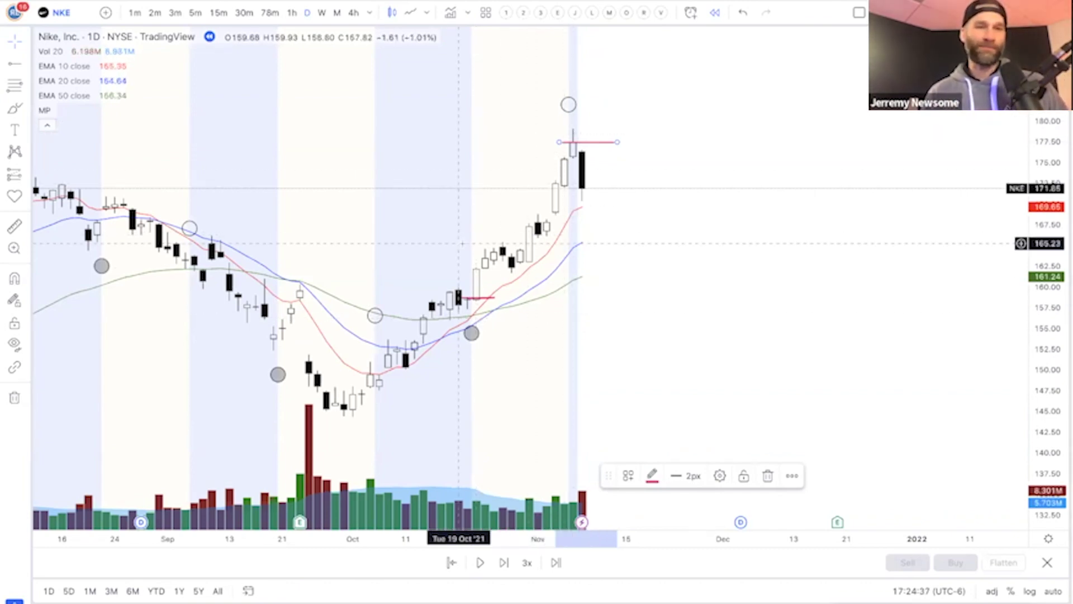
# Open the library of indicators, metrics and strategies for the Nike chart
pyautogui.scroll(1, 450, 205)
pyautogui.scroll(-1, 450, 206)
pyautogui.scroll(1, 450, 205)
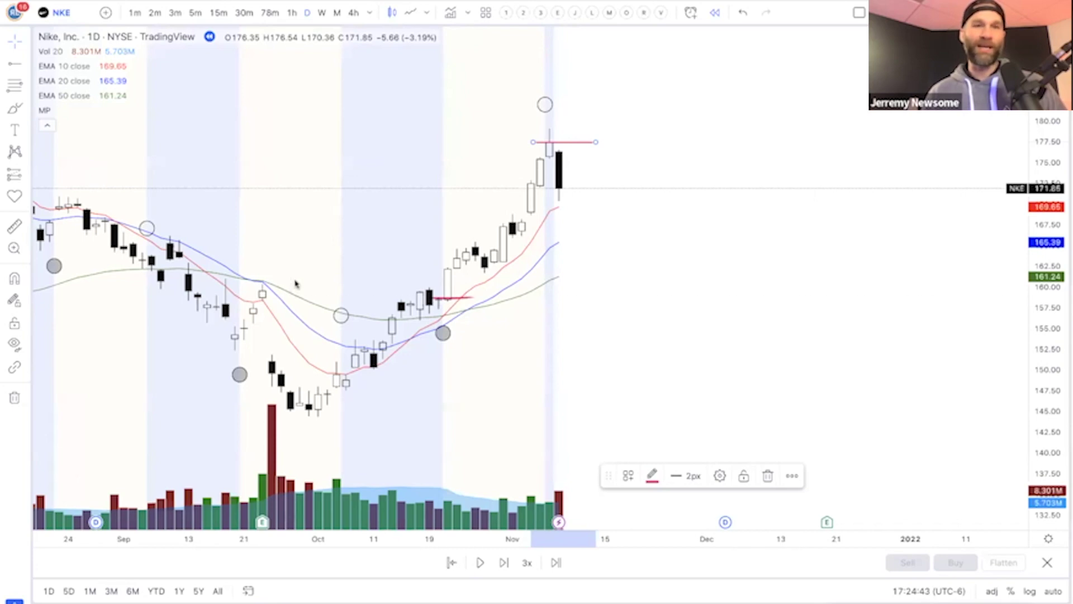
pyautogui.moveTo(340, 246); pyautogui.dragTo(448, 237)
pyautogui.scroll(-1, 448, 236)
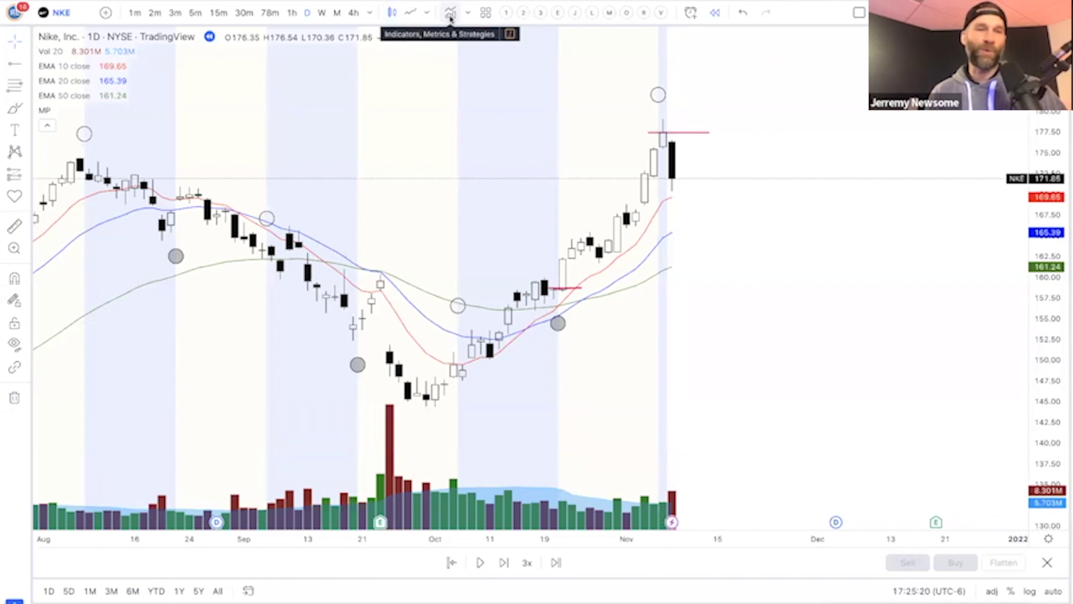
pyautogui.click(450, 17)
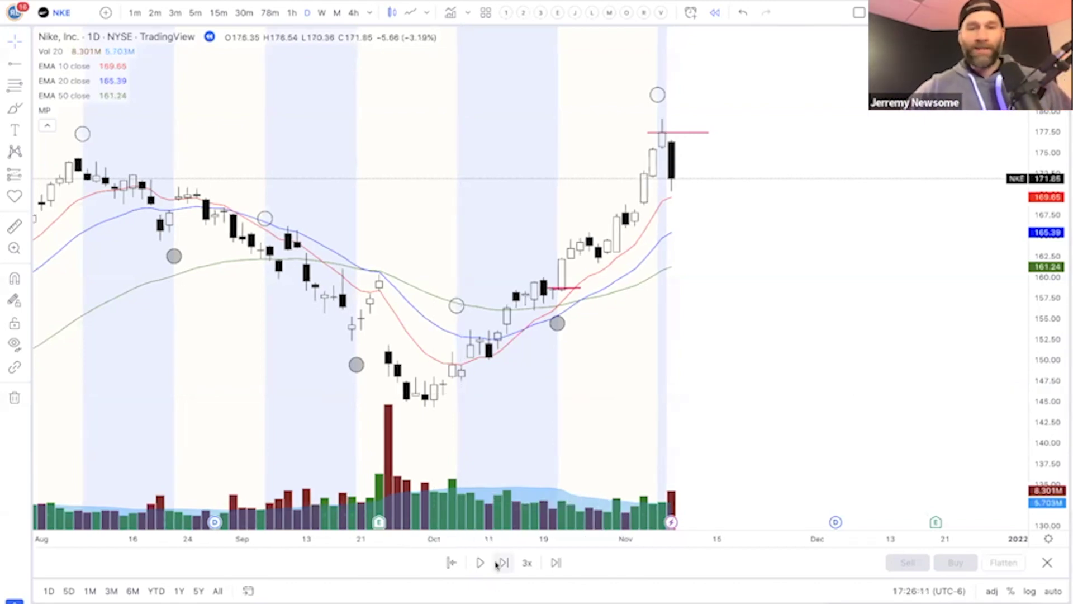
# Advance the replay three daily bars beyond the November new moon line
pyautogui.click(501, 563)
pyautogui.click(502, 563)
pyautogui.click(502, 563)
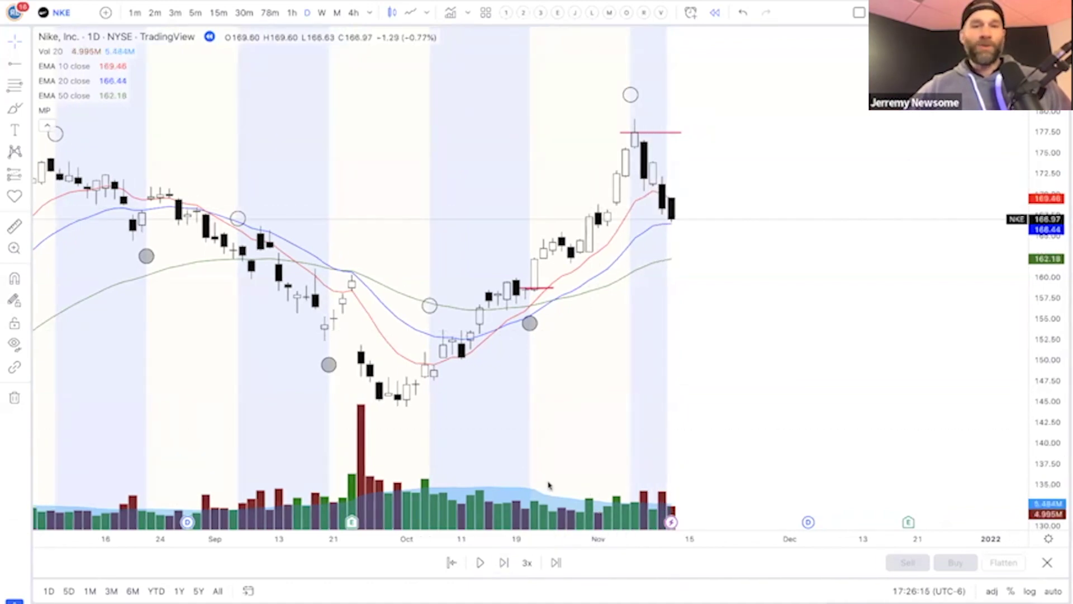
# Advance the replay six daily bars toward the full moon in mid-November '21
pyautogui.moveTo(728, 59); pyautogui.dragTo(660, 99)
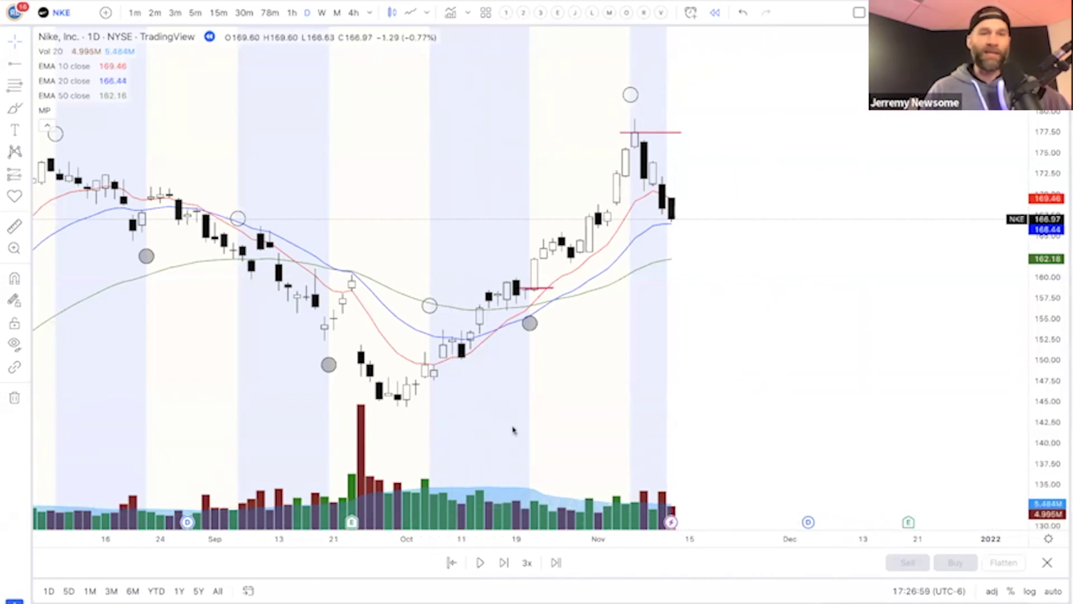
pyautogui.click(503, 562)
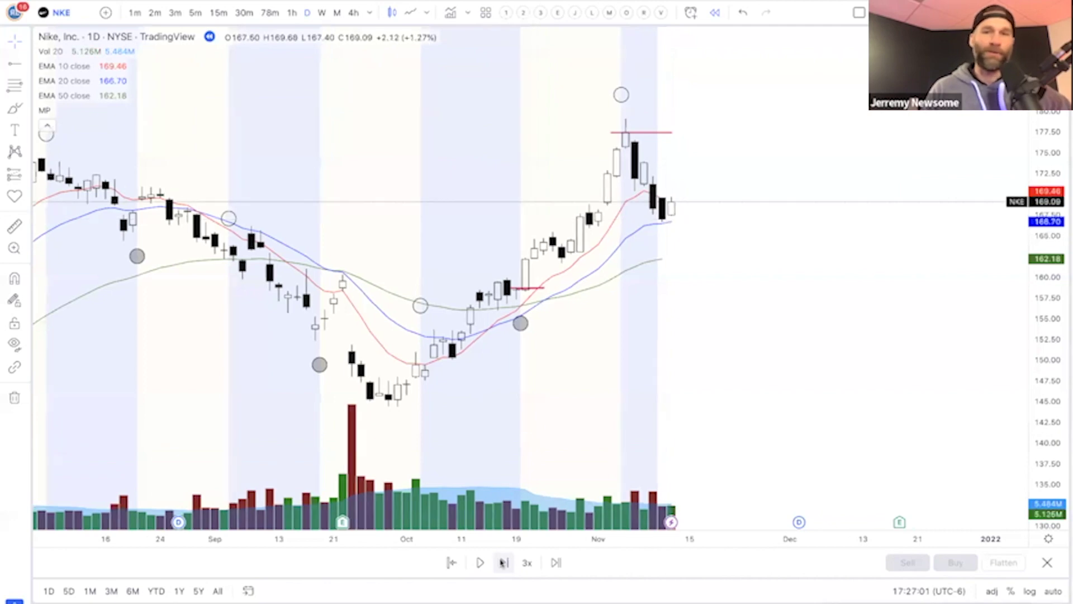
pyautogui.click(503, 562)
pyautogui.click(503, 562)
pyautogui.click(503, 562)
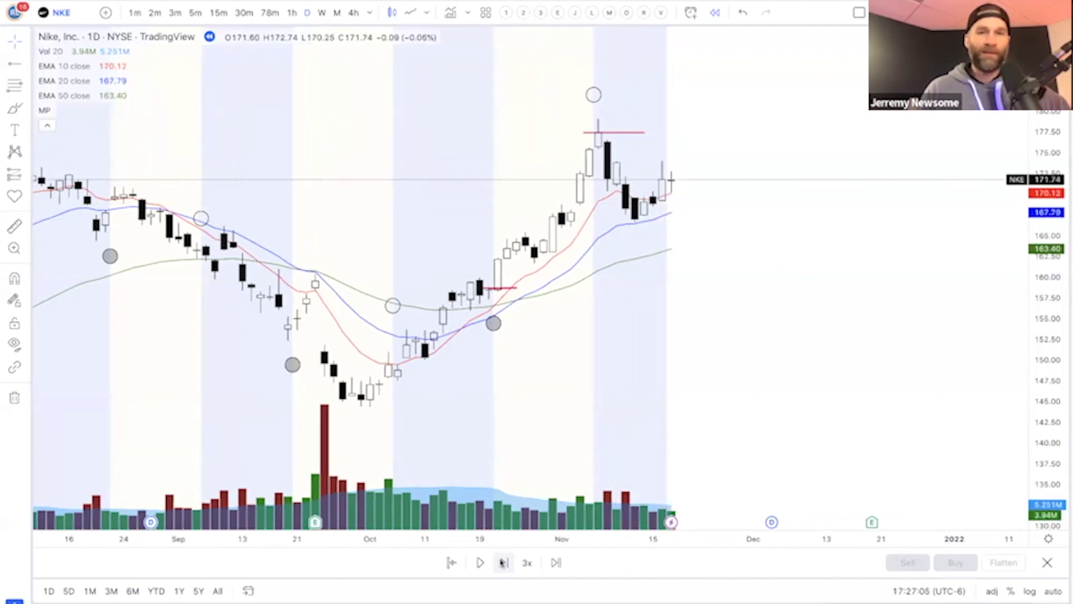
pyautogui.click(503, 563)
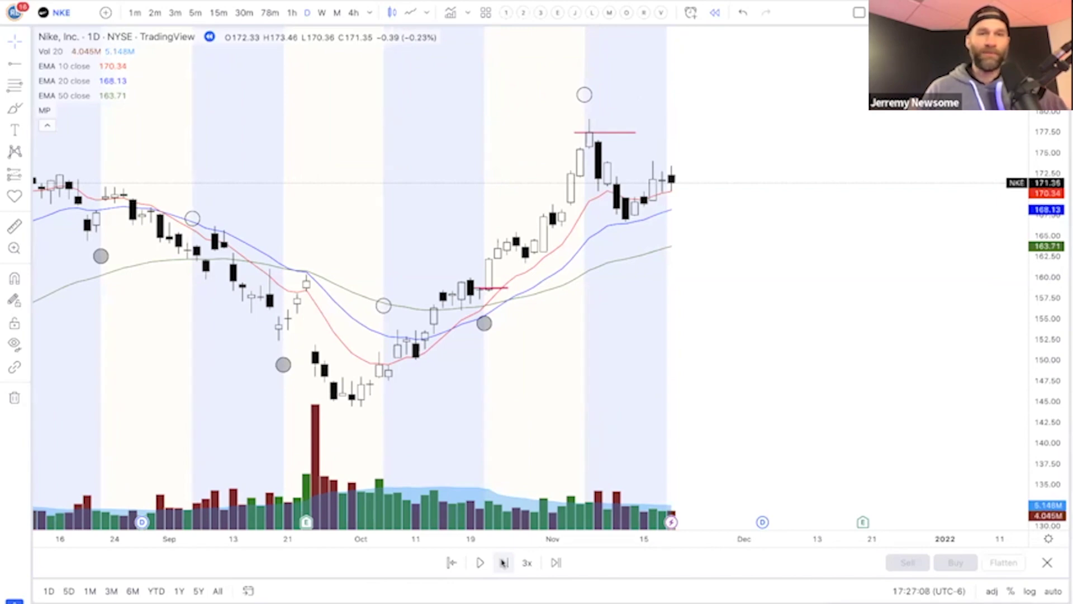
pyautogui.click(503, 562)
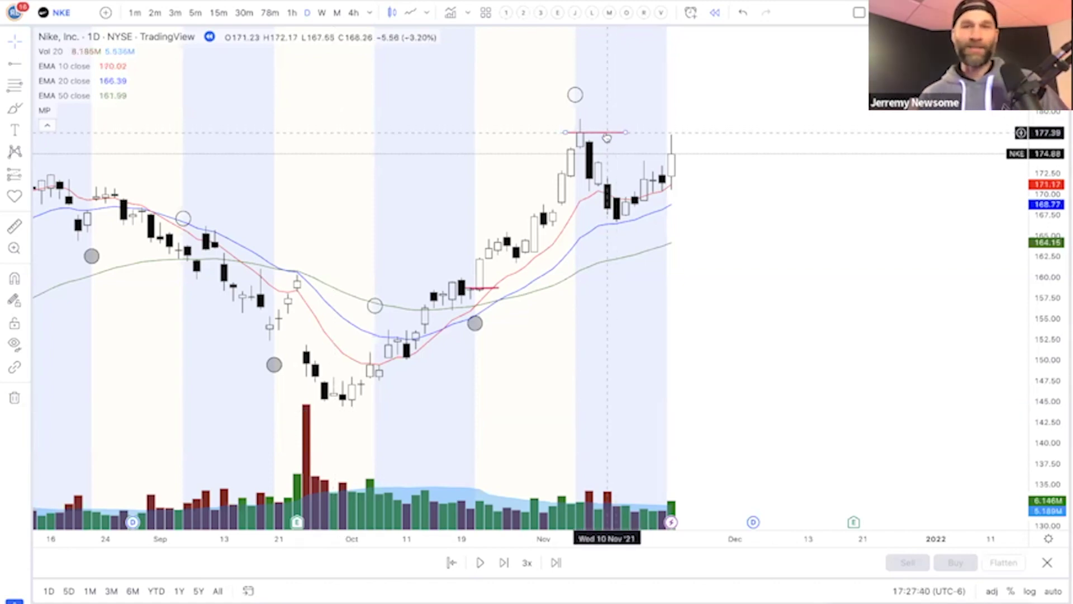
# Move the early November red line to about 172.20 at the latest candle and delete the red line at the October full moon
pyautogui.moveTo(605, 134); pyautogui.dragTo(698, 176)
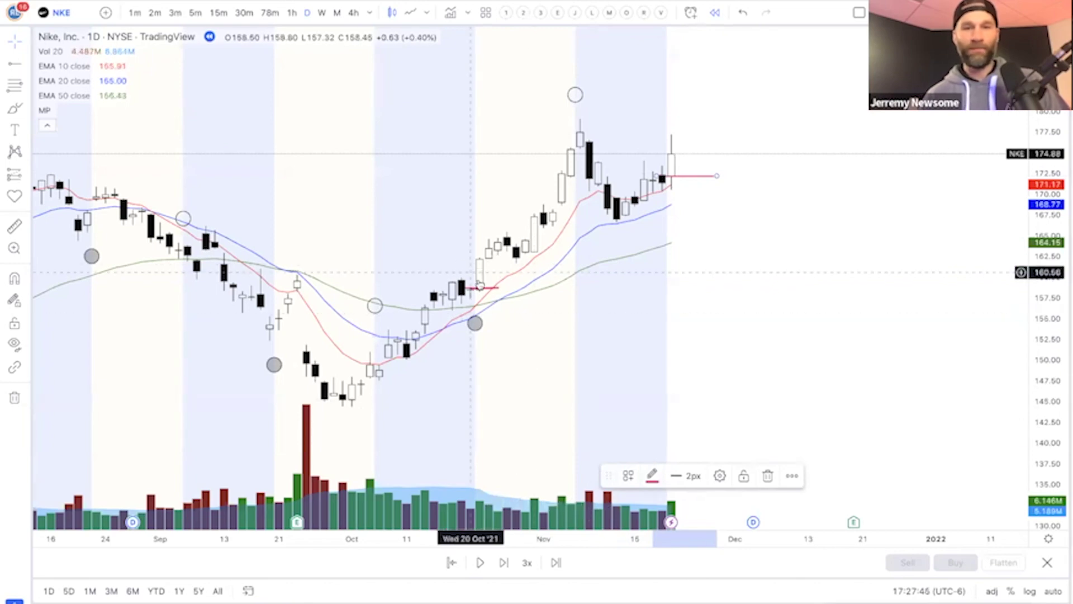
pyautogui.click(483, 289)
pyautogui.press('Delete')
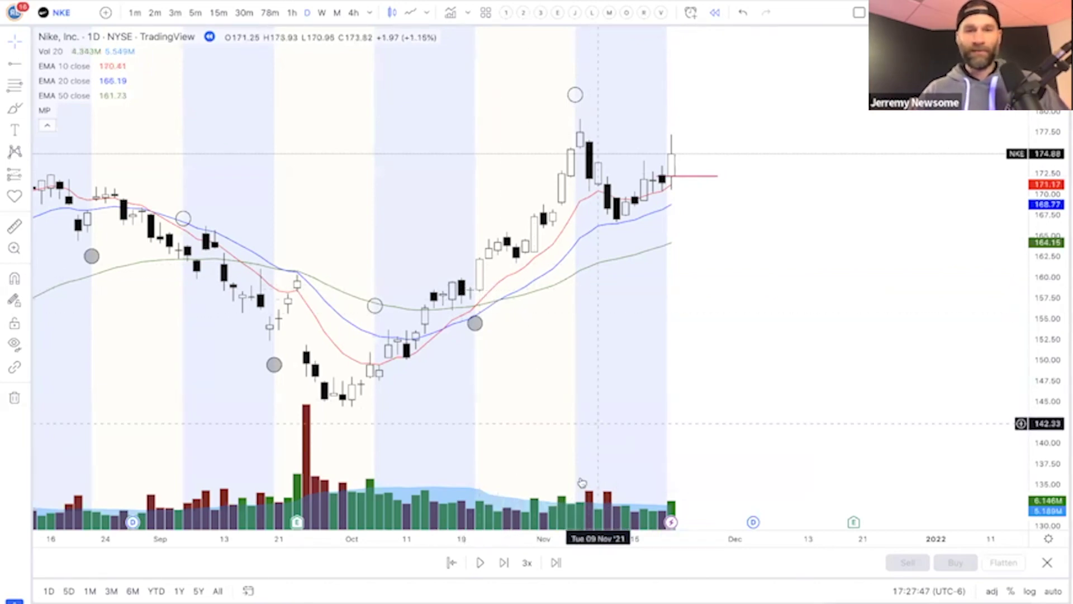
# Advance the replay bar by bar until just past the new moon mark in early December '21
pyautogui.click(503, 562)
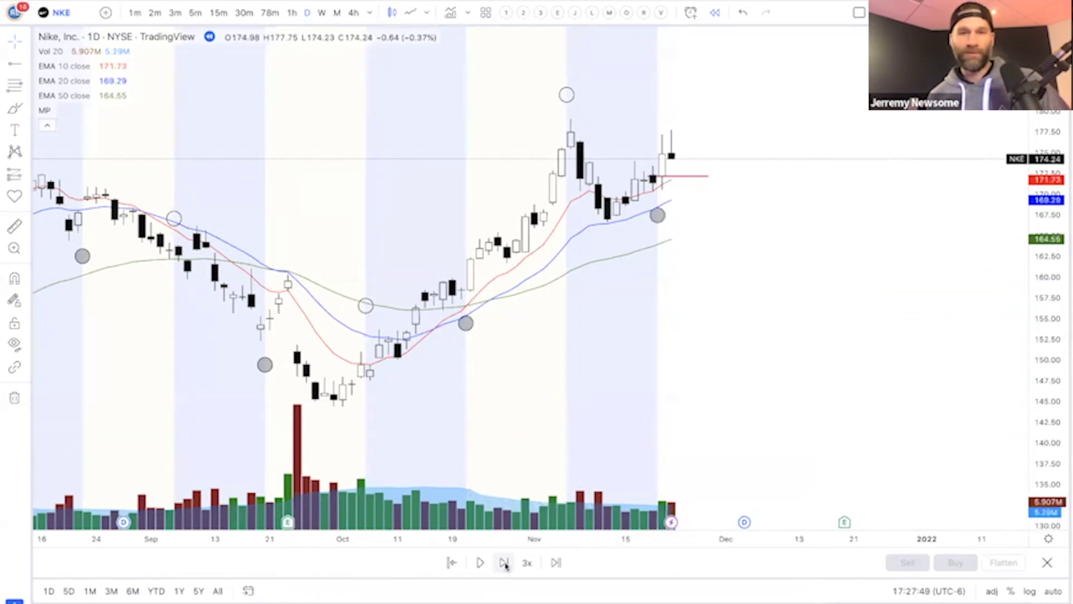
pyautogui.click(503, 562)
pyautogui.click(504, 562)
pyautogui.click(504, 562)
pyautogui.click(503, 562)
pyautogui.click(503, 562)
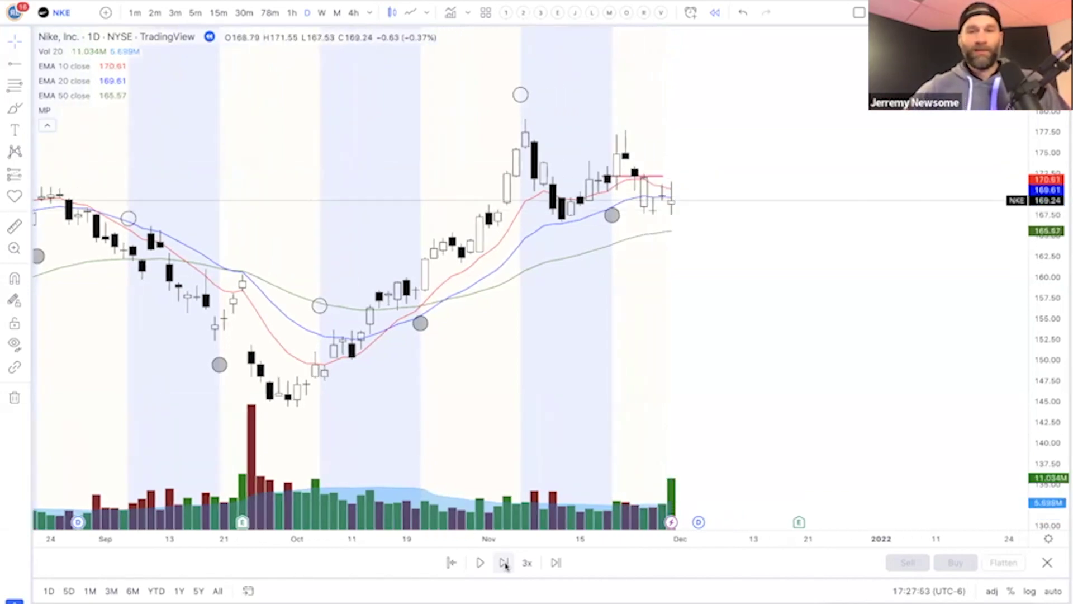
pyautogui.click(503, 563)
pyautogui.click(504, 562)
pyautogui.click(504, 563)
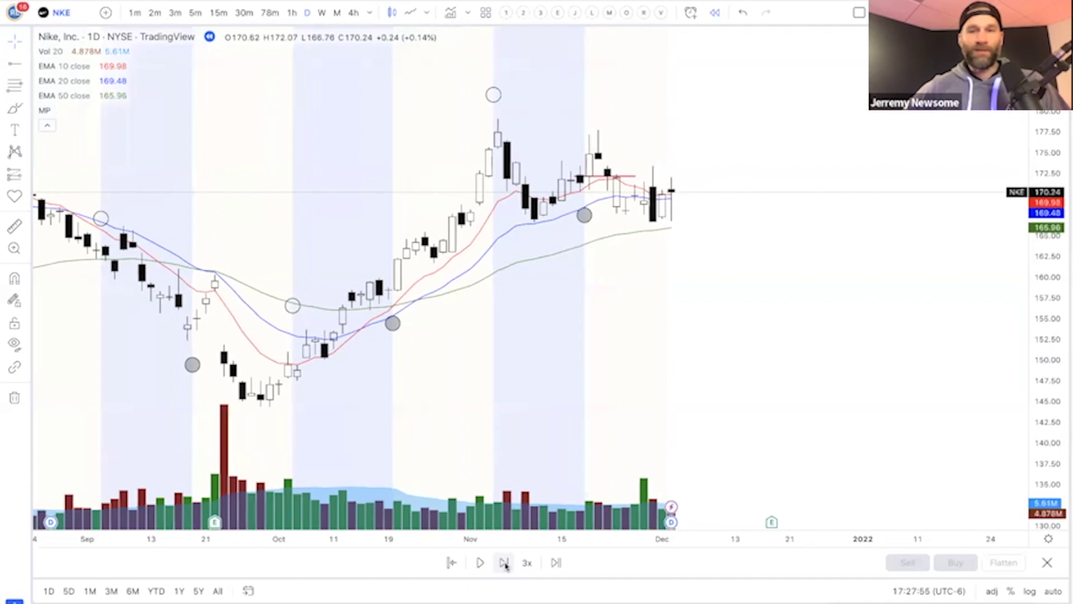
pyautogui.click(503, 562)
pyautogui.click(504, 562)
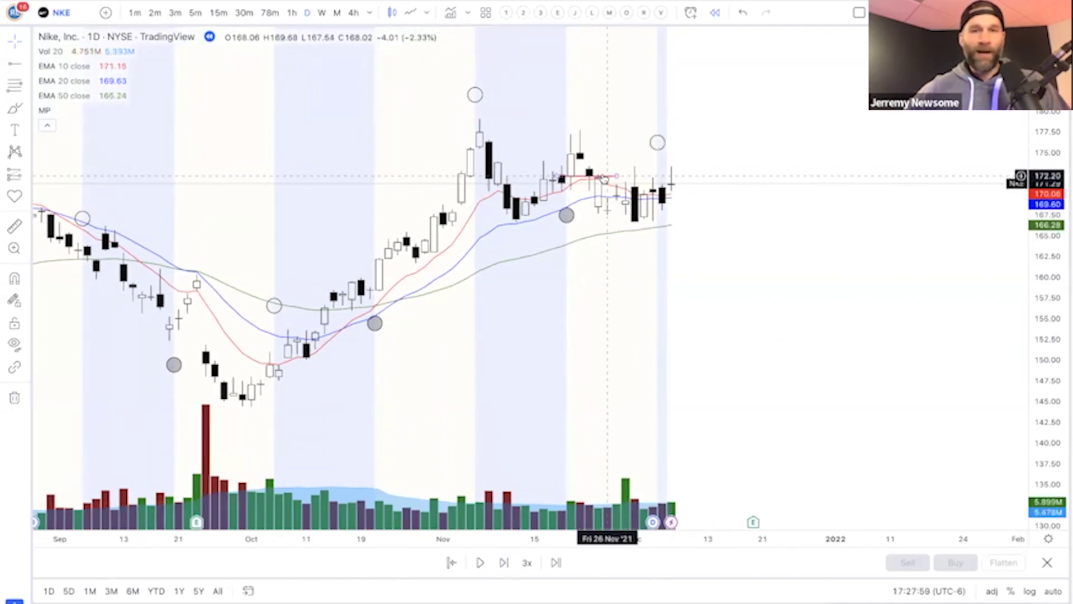
# Duplicate the short red line and place the copy at about 170.50 below the early December new moon mark
pyautogui.click(603, 175)
pyautogui.hotkey('ctrl', 'c')
pyautogui.hotkey('ctrl', 'v')
pyautogui.moveTo(601, 151); pyautogui.dragTo(672, 189)
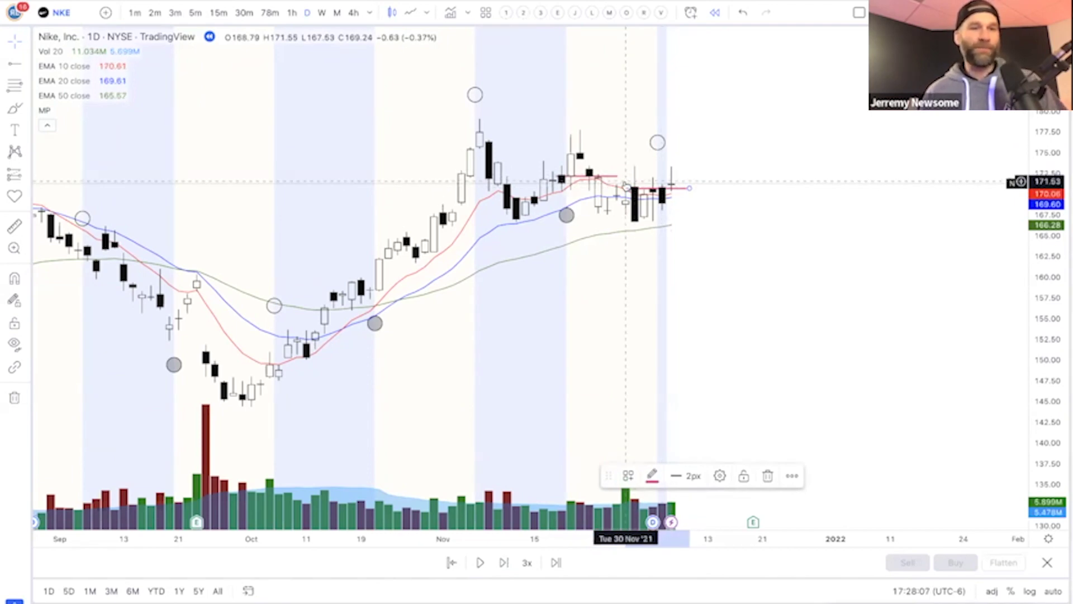
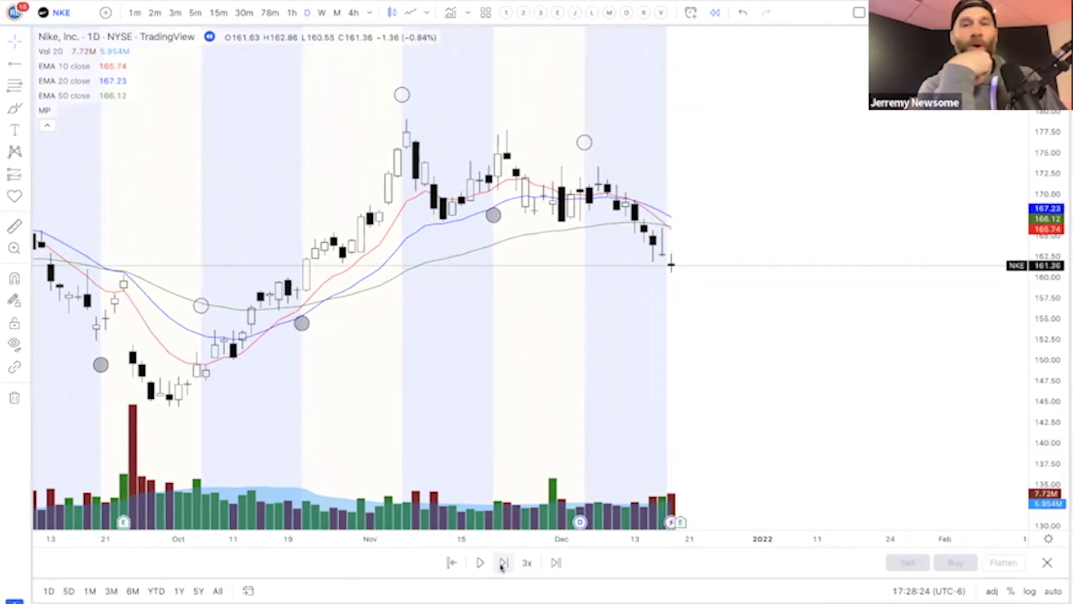
# Advance the replay one bar and draw a short red horizontal brush line at about 157.00 across the latest candle's close
pyautogui.click(503, 563)
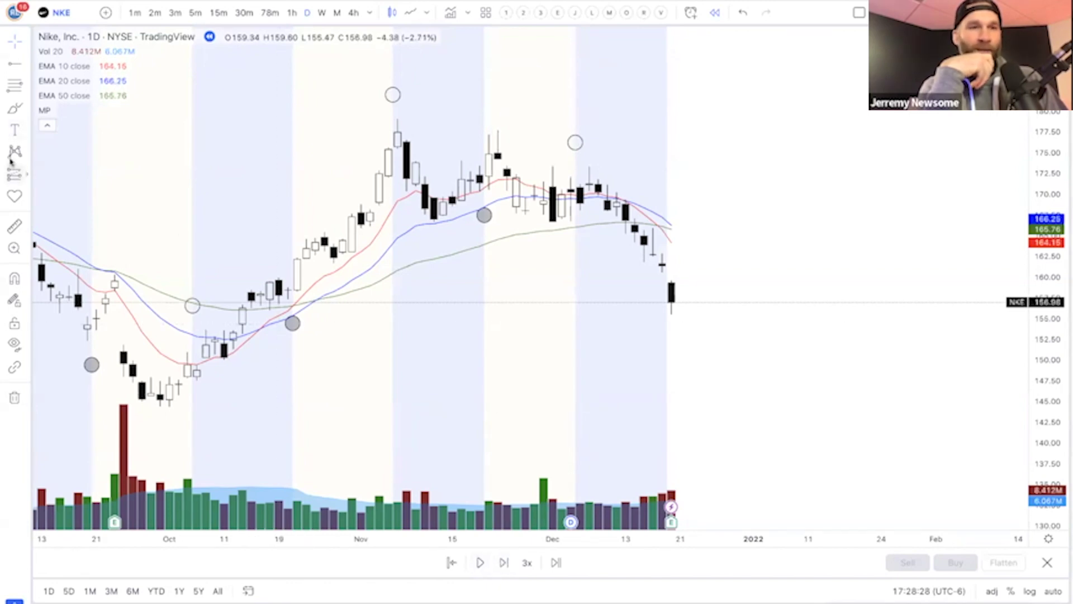
pyautogui.click(15, 110)
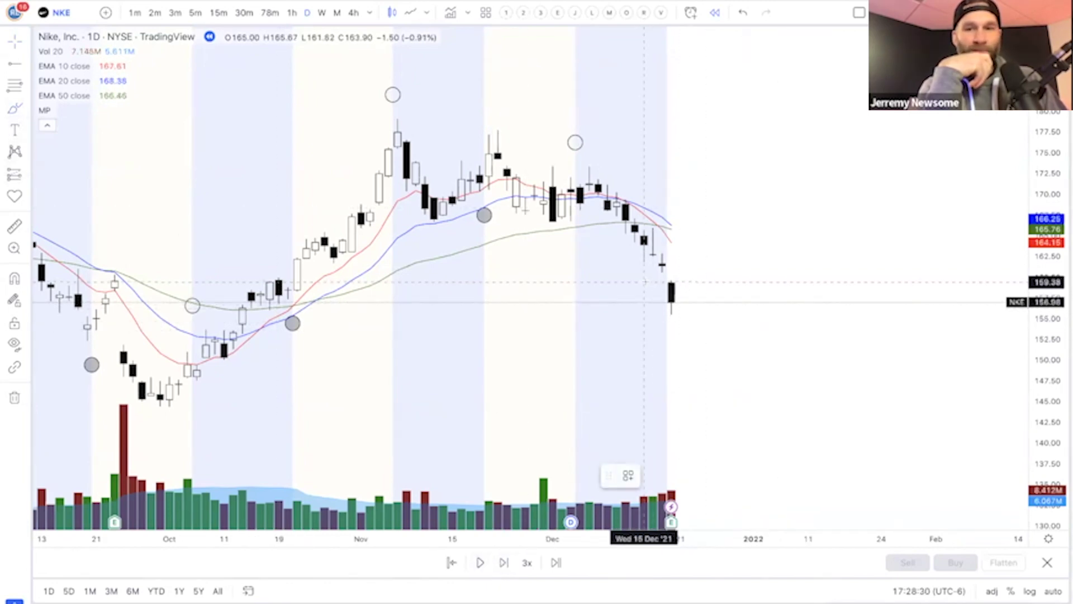
pyautogui.moveTo(653, 303)
pyautogui.mouseDown()
pyautogui.moveTo(705, 303)
pyautogui.moveTo(645, 302)
pyautogui.mouseUp()
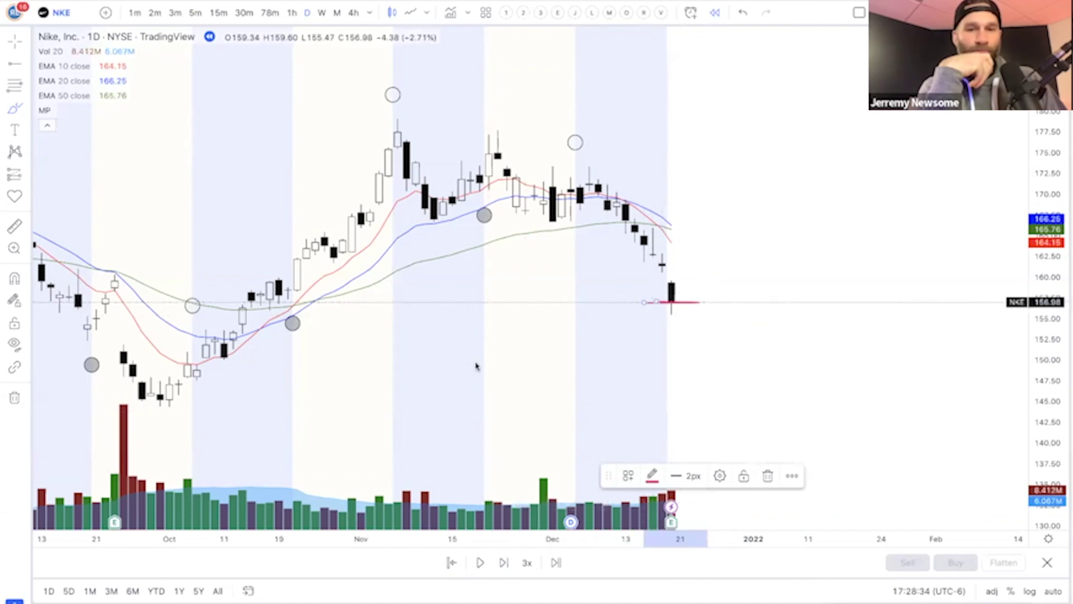
pyautogui.click(416, 350)
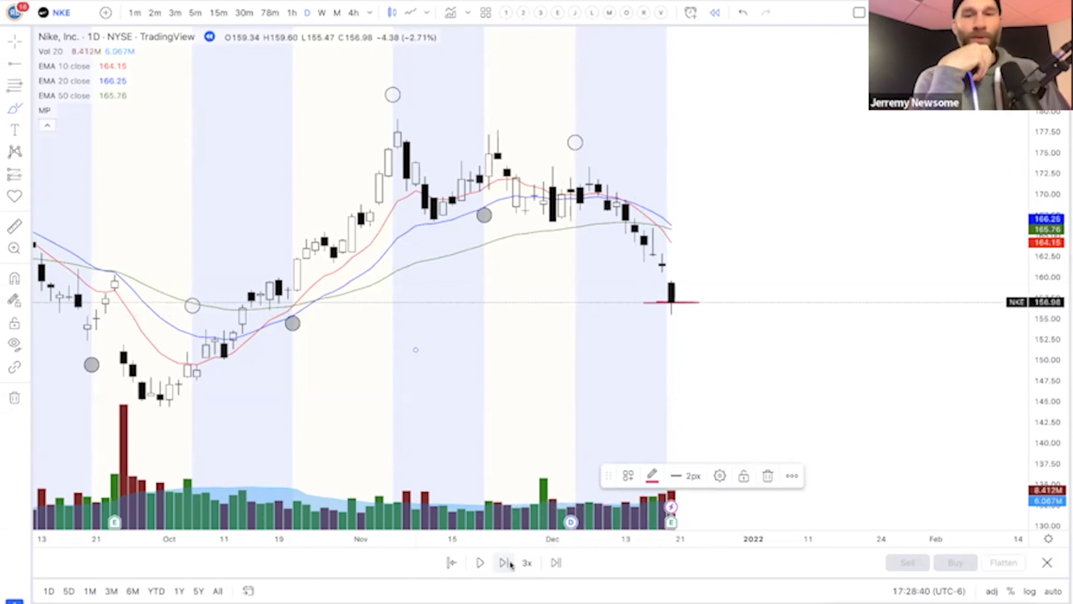
# Advance the replay bar by bar past the December full moon until the new moon mark at the start of 2022
pyautogui.click(509, 562)
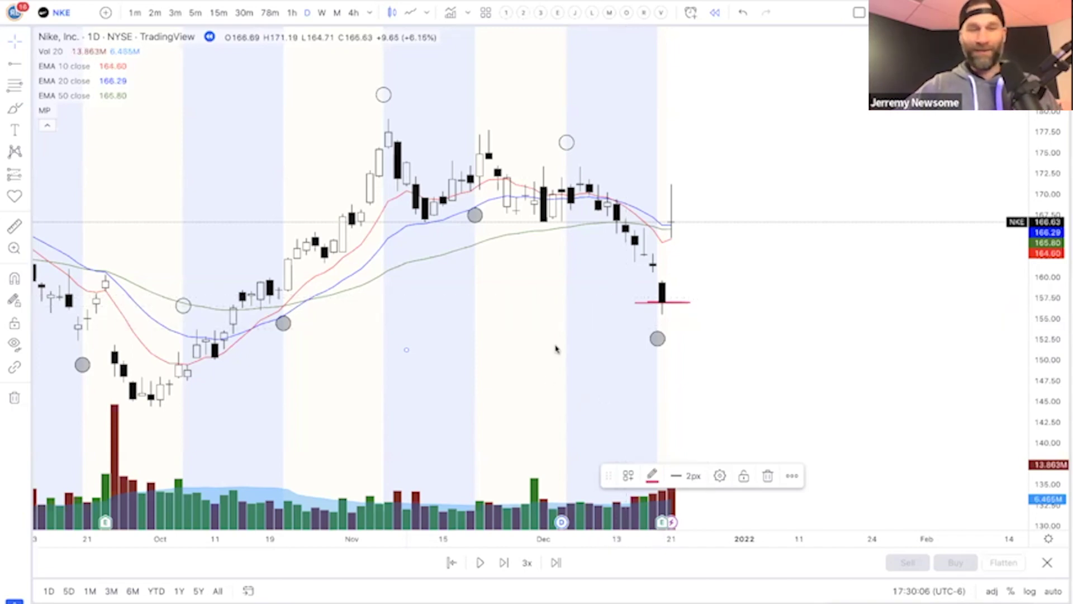
pyautogui.click(552, 356)
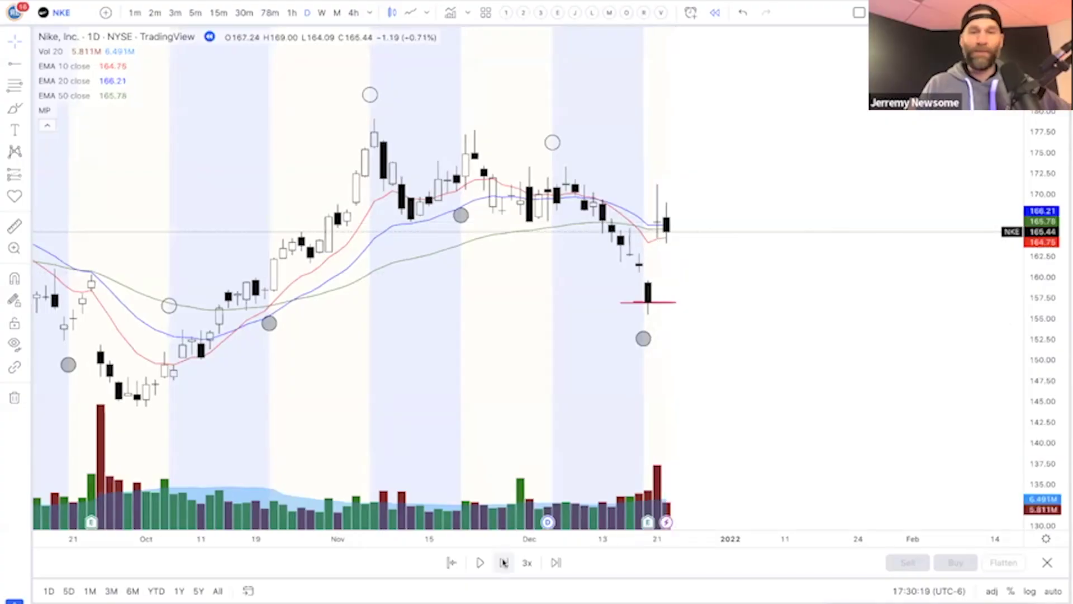
pyautogui.click(503, 562)
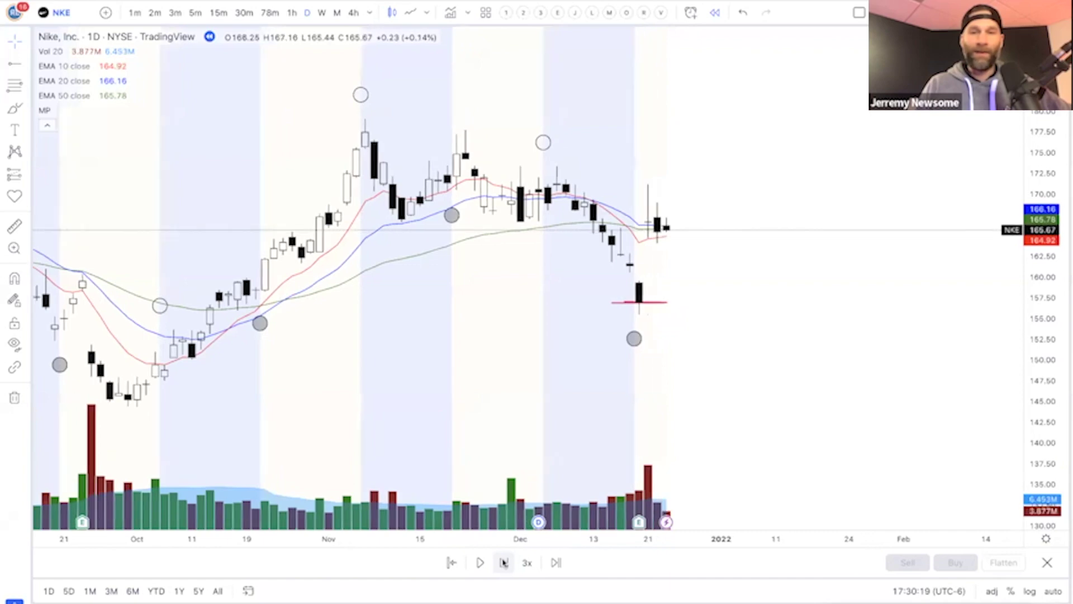
pyautogui.click(503, 563)
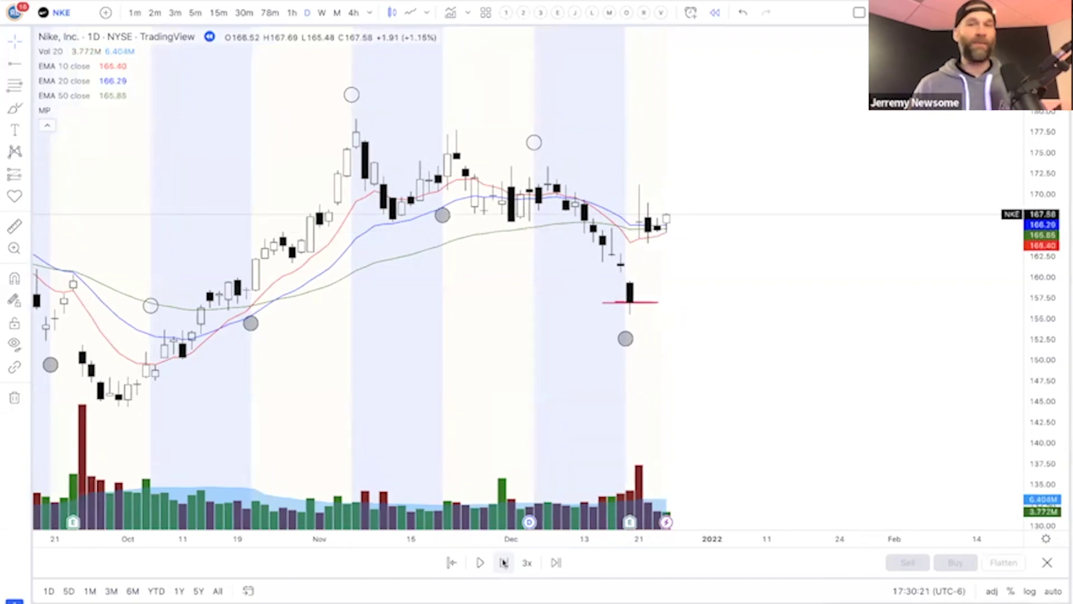
pyautogui.click(503, 562)
pyautogui.click(503, 562)
pyautogui.click(504, 562)
pyautogui.click(504, 562)
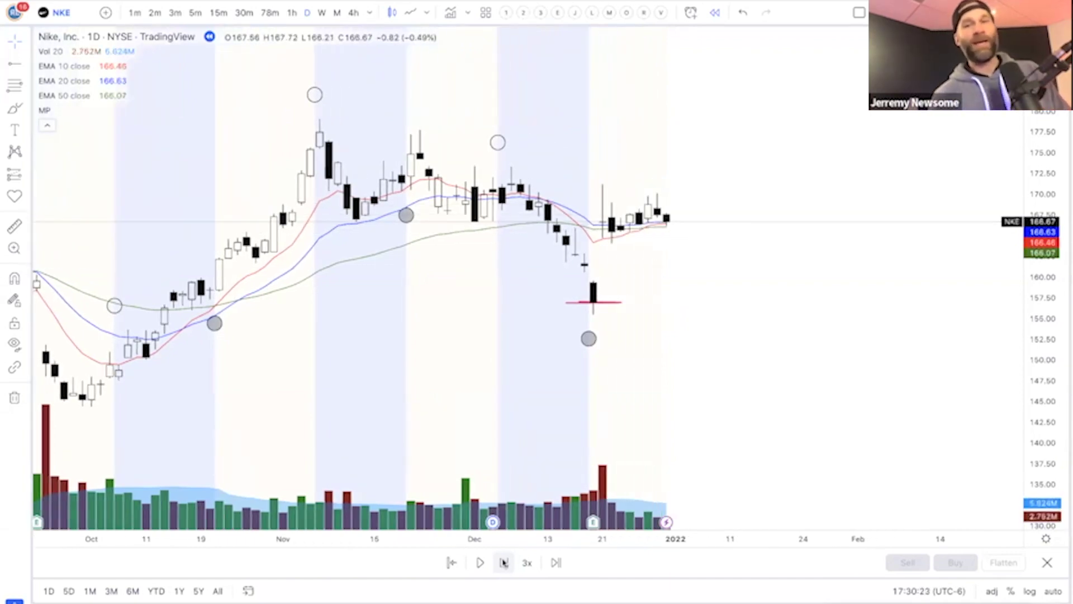
pyautogui.click(504, 562)
pyautogui.click(504, 562)
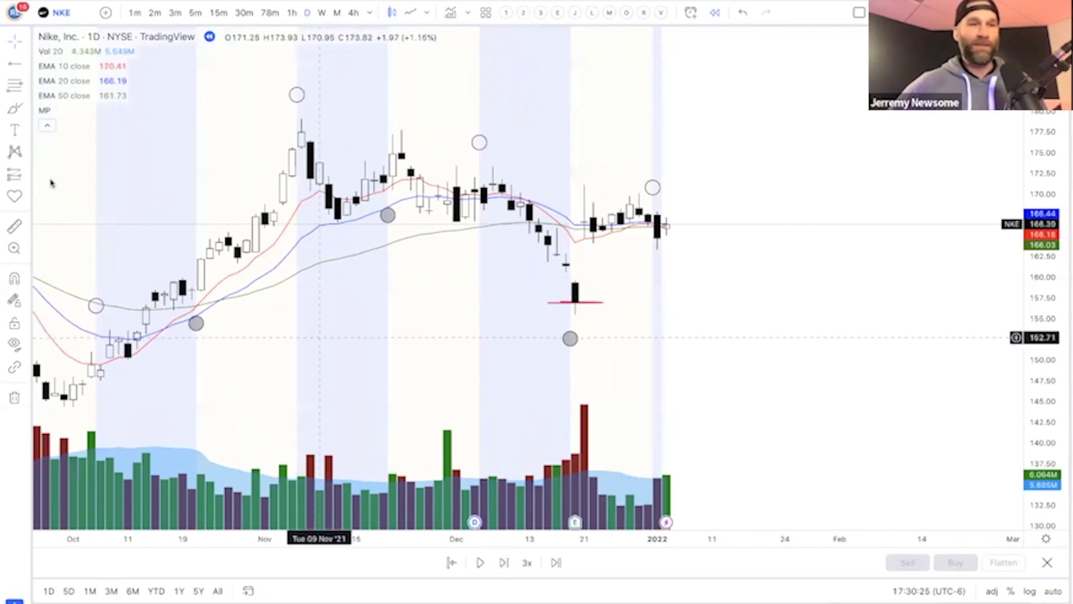
pyautogui.click(15, 130)
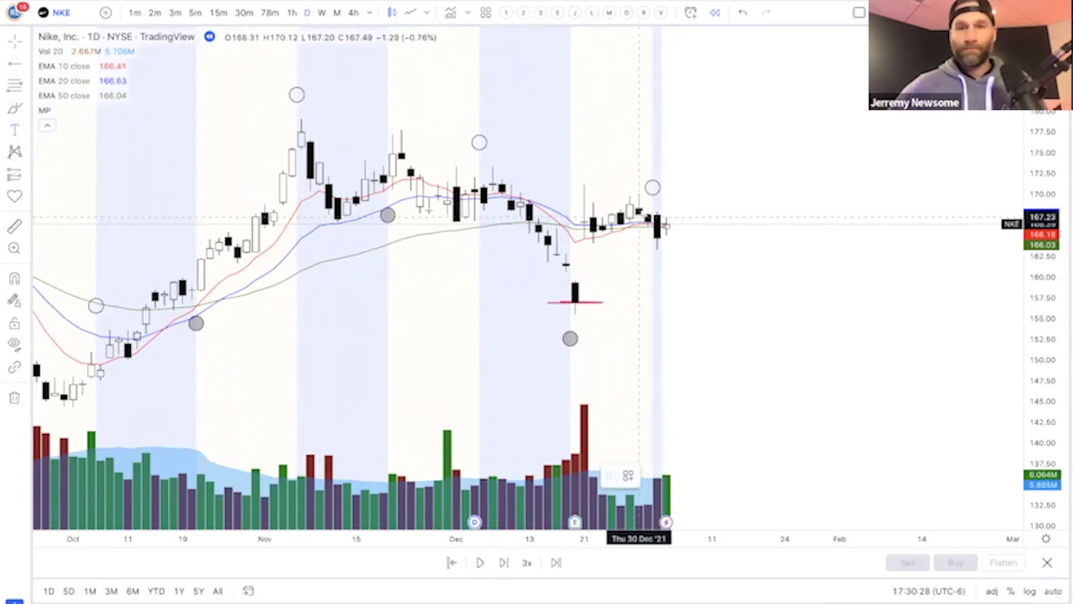
pyautogui.click(639, 217)
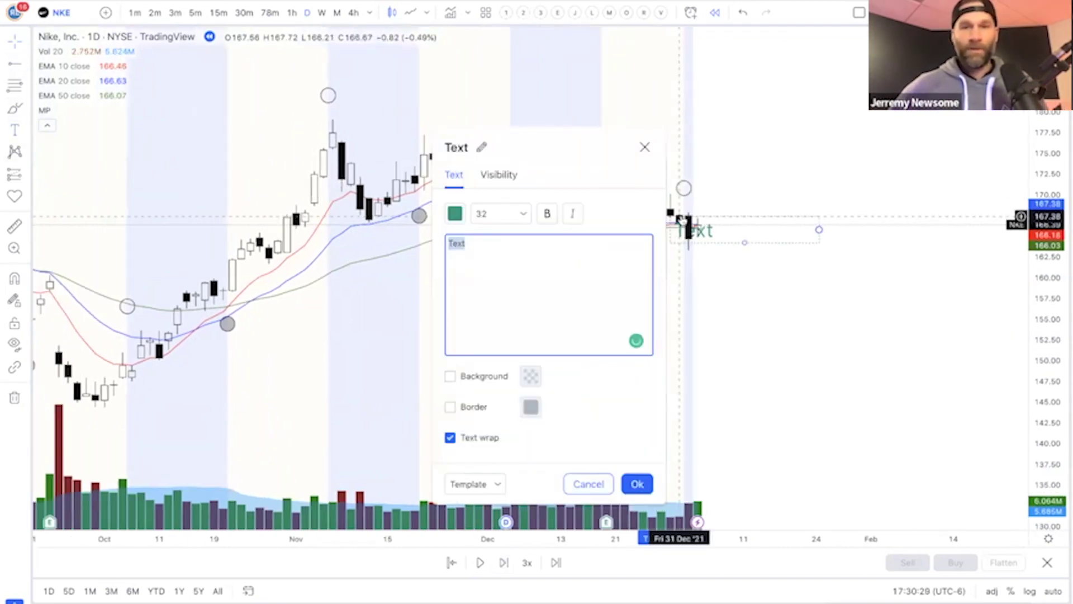
pyautogui.click(645, 147)
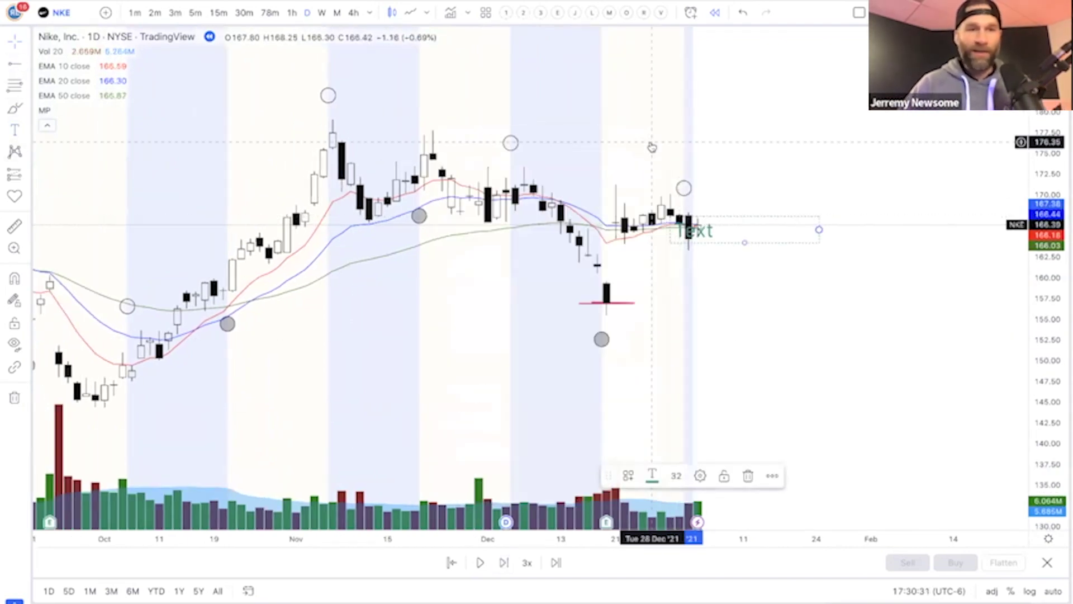
pyautogui.press('\\')
pyautogui.press('Escape')
pyautogui.press('Delete')
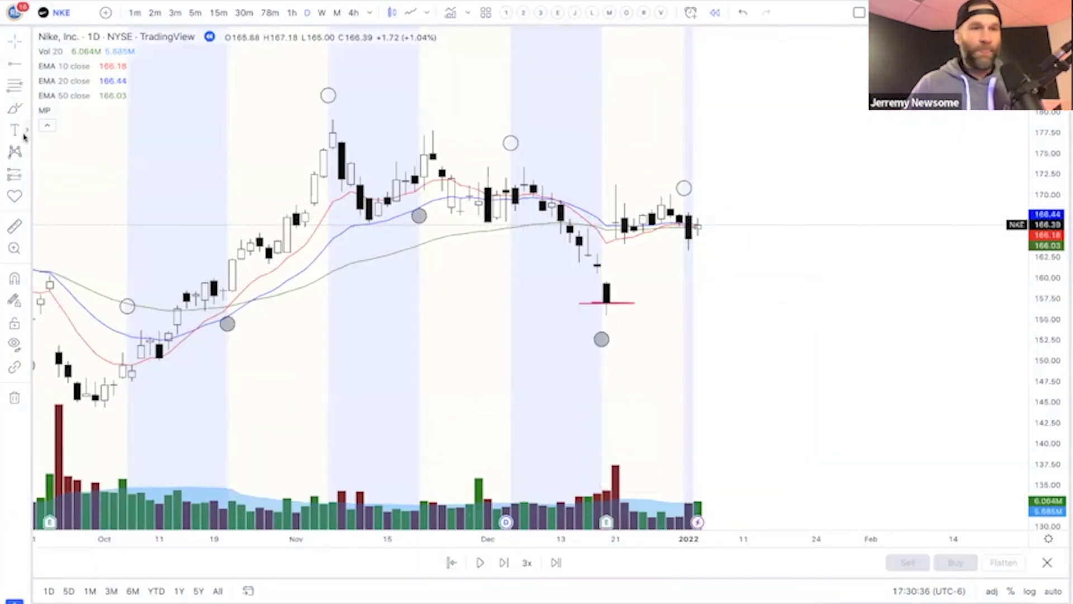
# Draw a short red horizontal brush line at about 167.50 below the early January new moon mark and advance the replay five bars
pyautogui.click(14, 108)
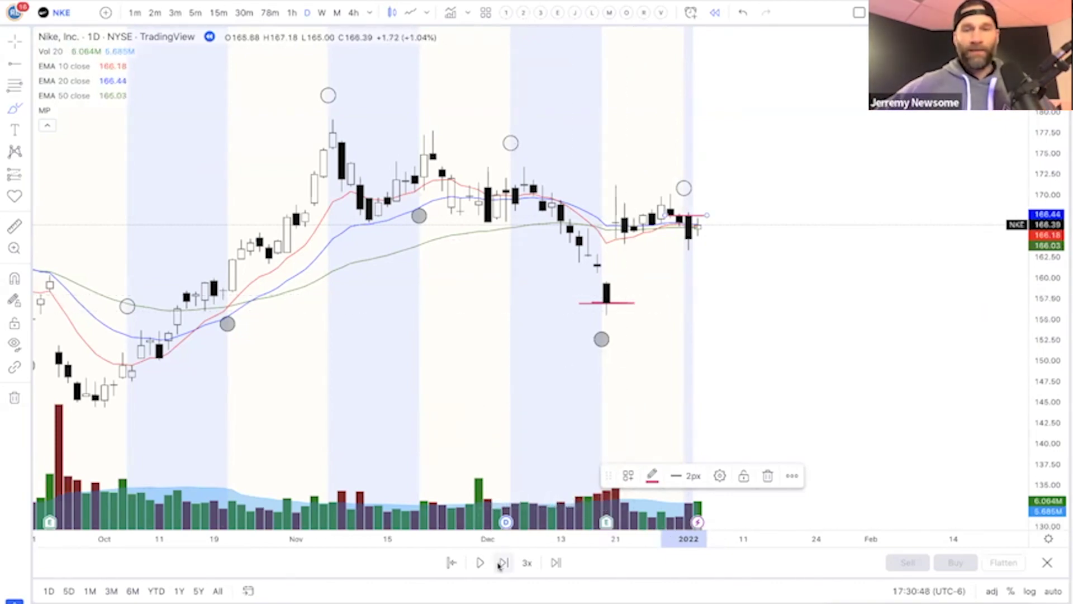
pyautogui.click(500, 564)
pyautogui.click(500, 565)
pyautogui.click(499, 565)
pyautogui.click(500, 565)
pyautogui.click(499, 565)
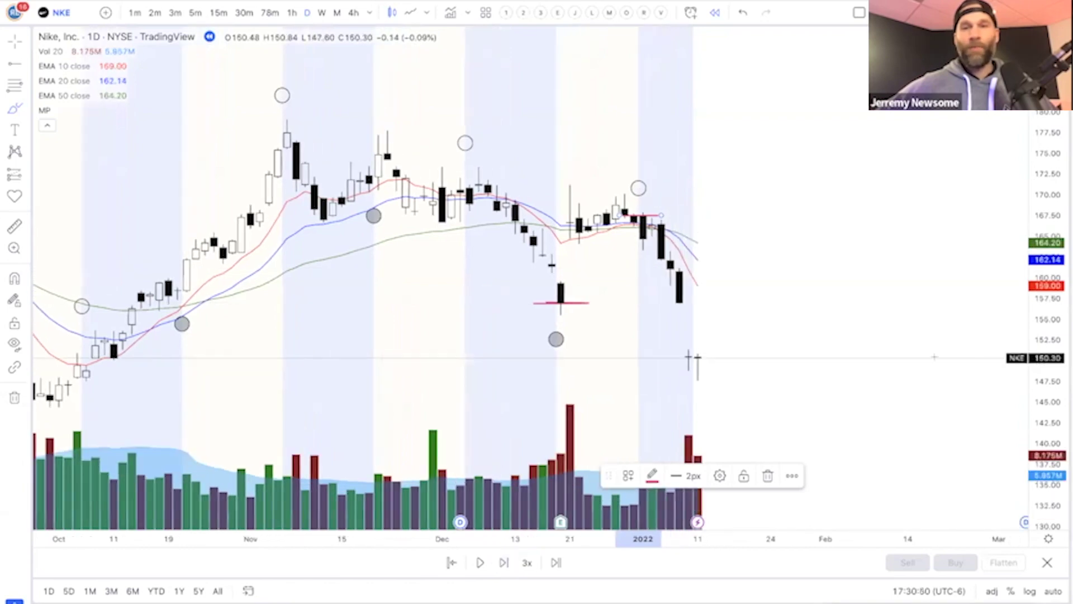
pyautogui.moveTo(943, 339); pyautogui.dragTo(925, 292)
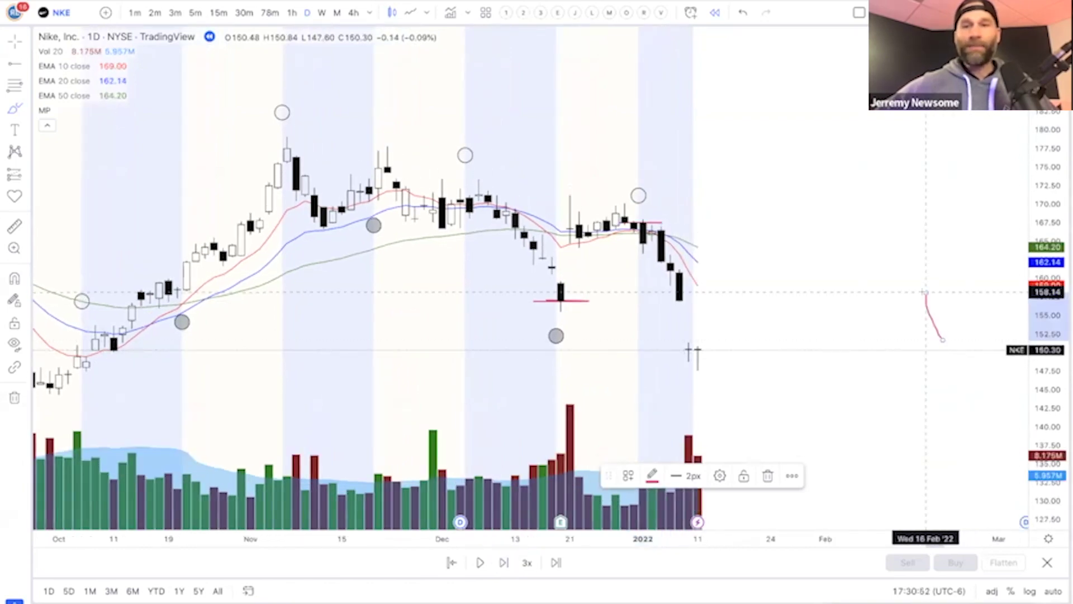
pyautogui.press('Delete')
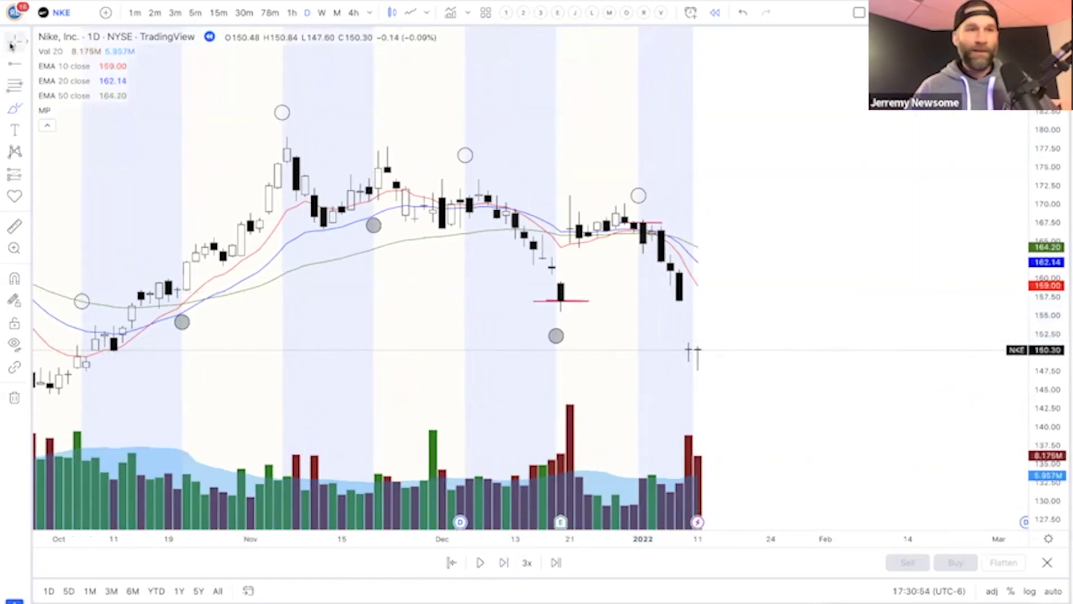
# Delete the red brush lines at the early January new moon and the mid-December full moon
pyautogui.moveTo(716, 161); pyautogui.dragTo(678, 122)
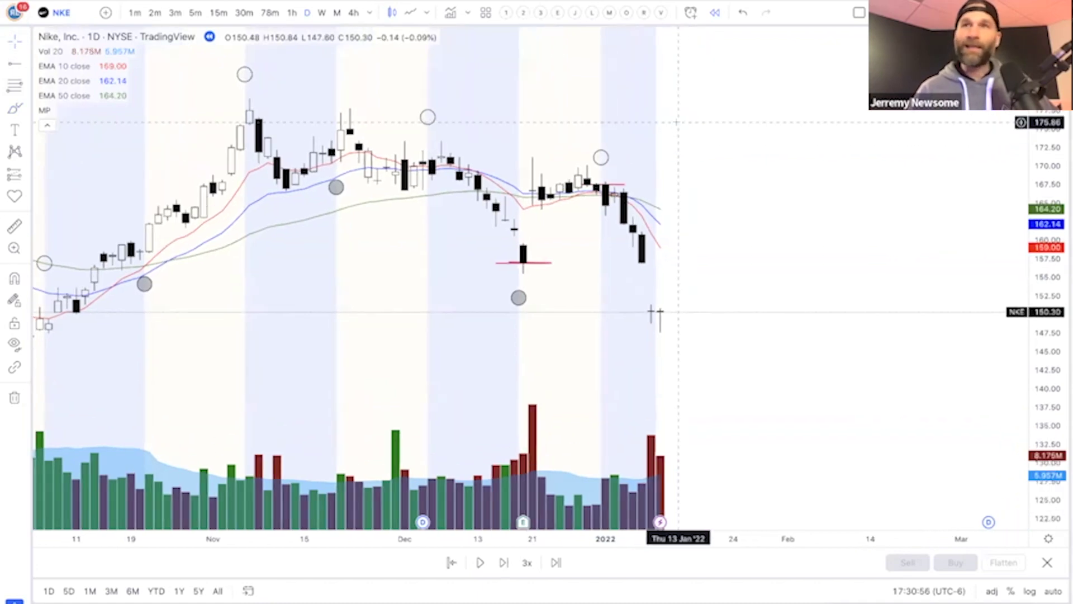
pyautogui.scroll(-1, 676, 122)
pyautogui.scroll(1, 676, 122)
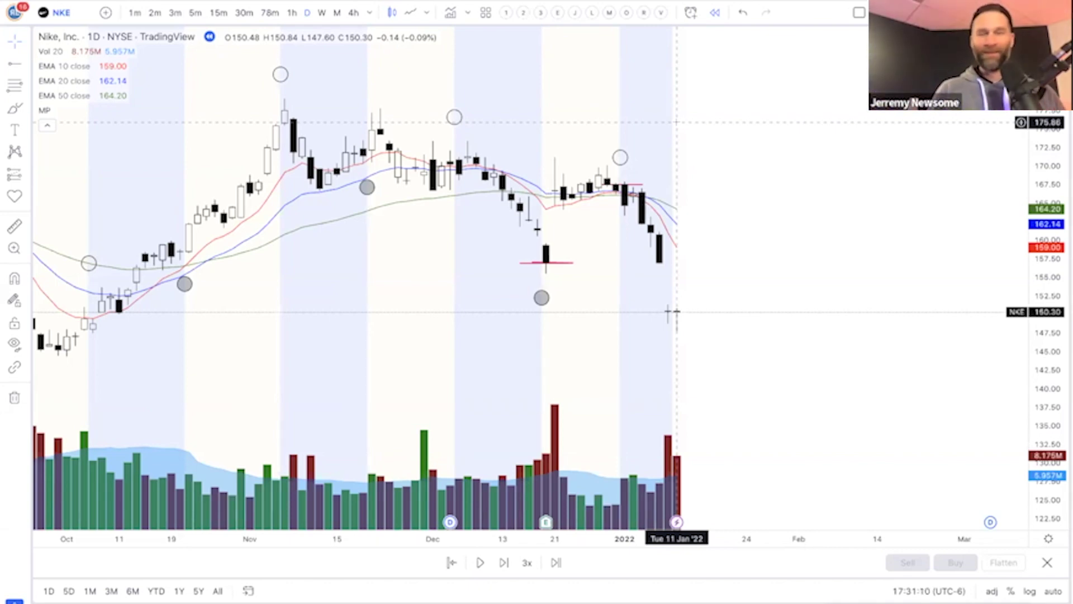
pyautogui.click(620, 185)
pyautogui.press('Delete')
pyautogui.click(563, 263)
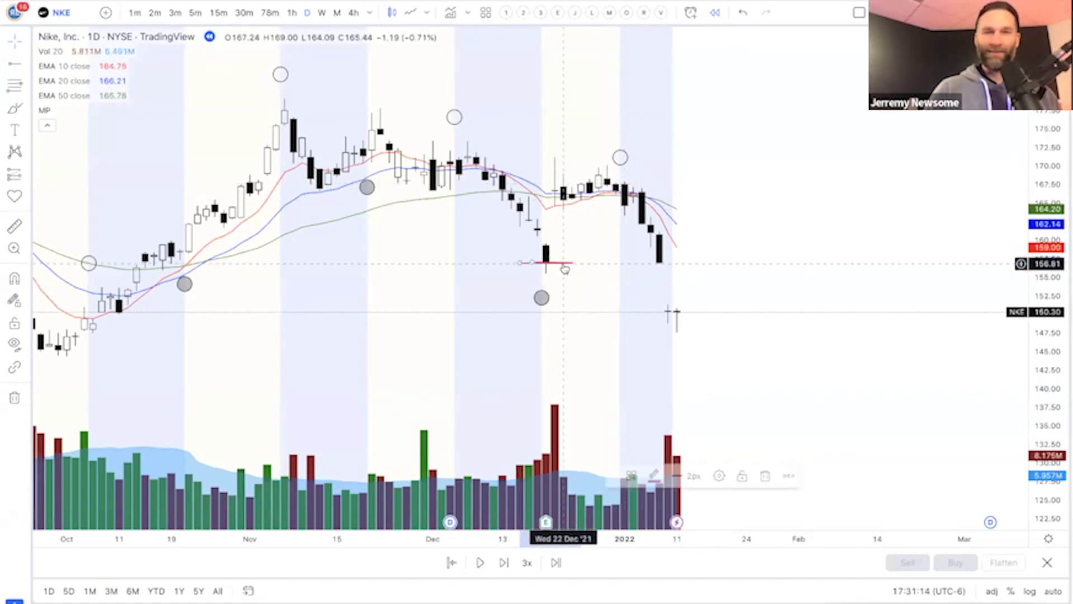
pyautogui.press('Delete')
pyautogui.scroll(1, 564, 264)
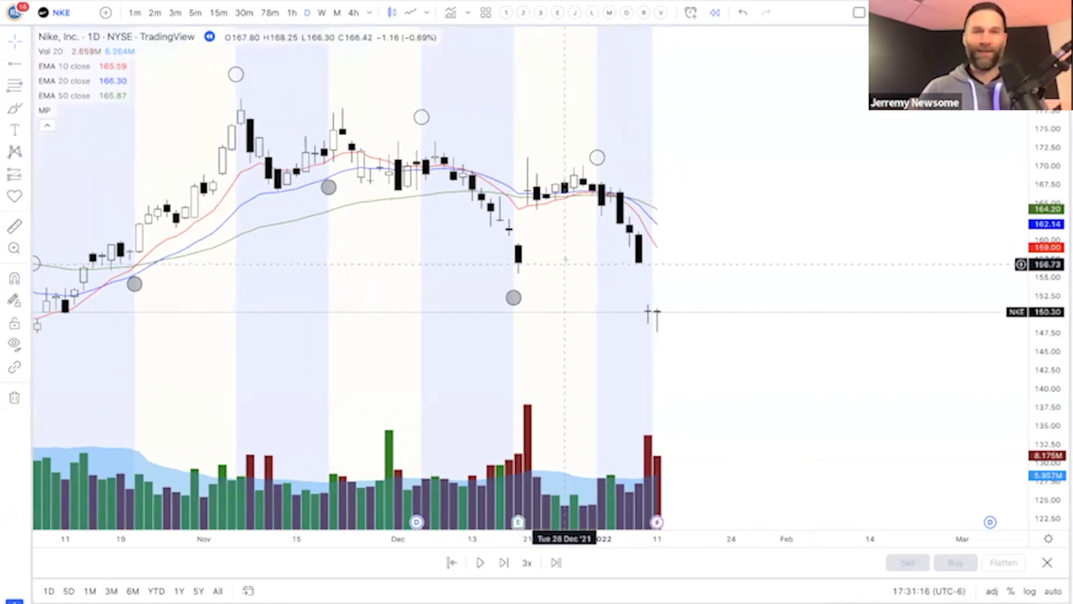
# Draw three temporary red arrows pointing at the early November, December and January new moon candles and clear them again
pyautogui.scroll(-2, 605, 188)
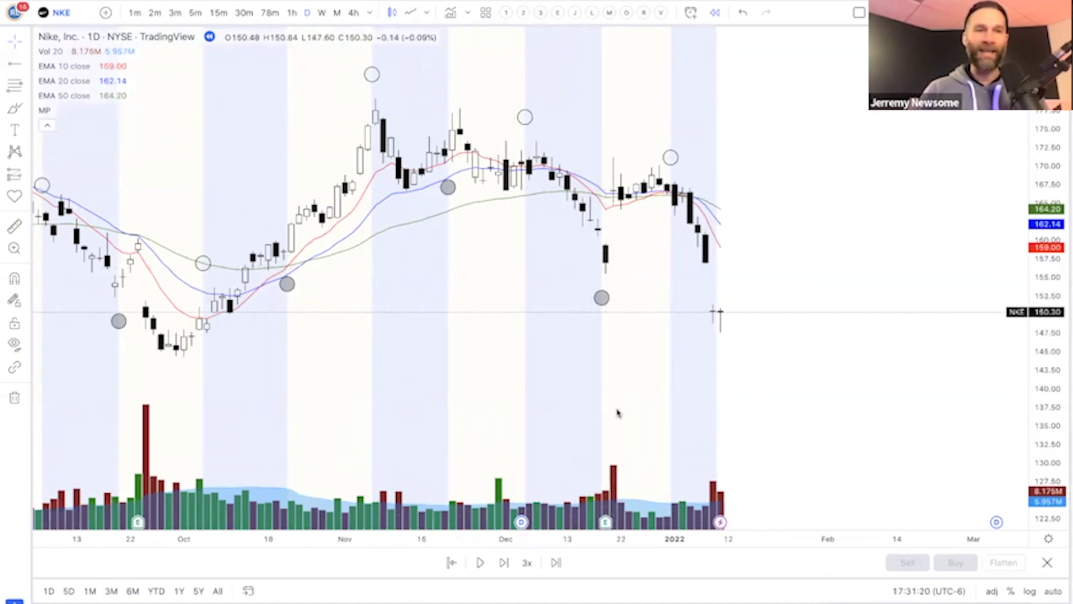
pyautogui.moveTo(444, 48); pyautogui.dragTo(395, 90)
pyautogui.click(390, 98)
pyautogui.click(603, 62)
pyautogui.click(526, 150)
pyautogui.click(740, 65)
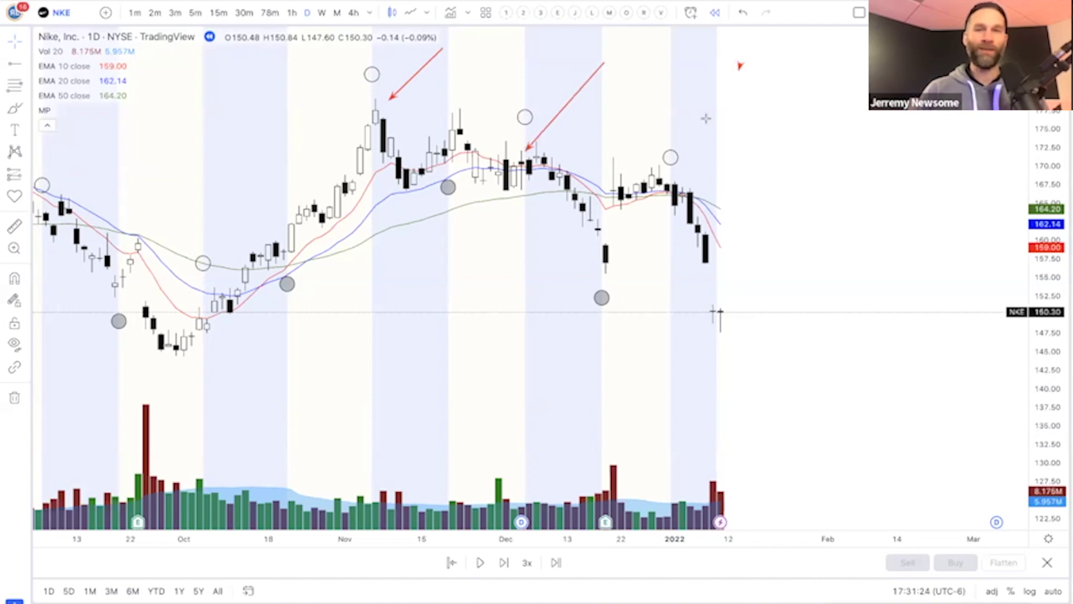
pyautogui.click(671, 162)
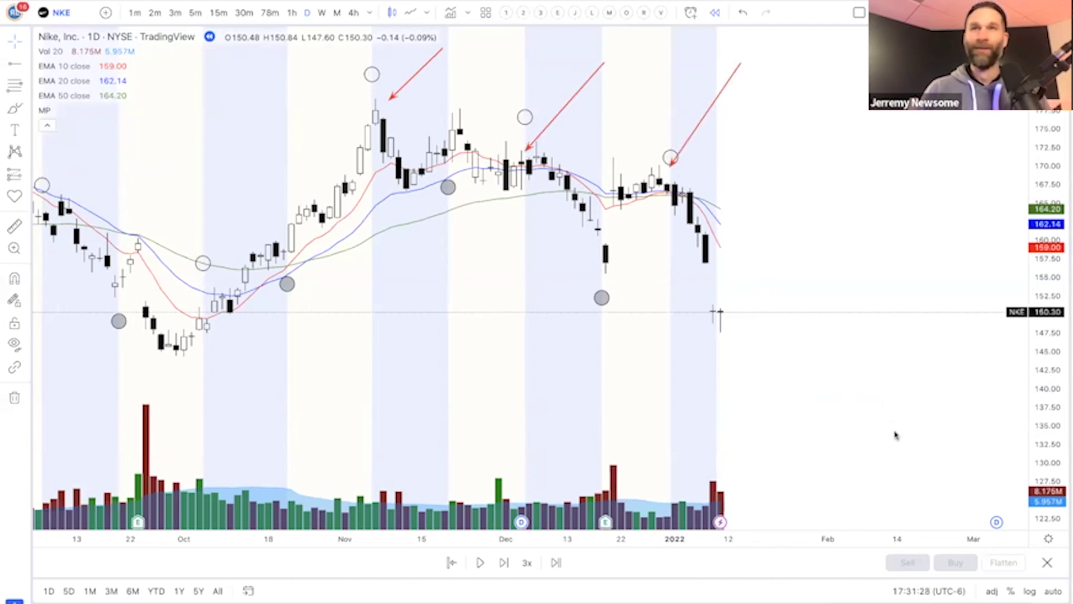
pyautogui.press('Escape')
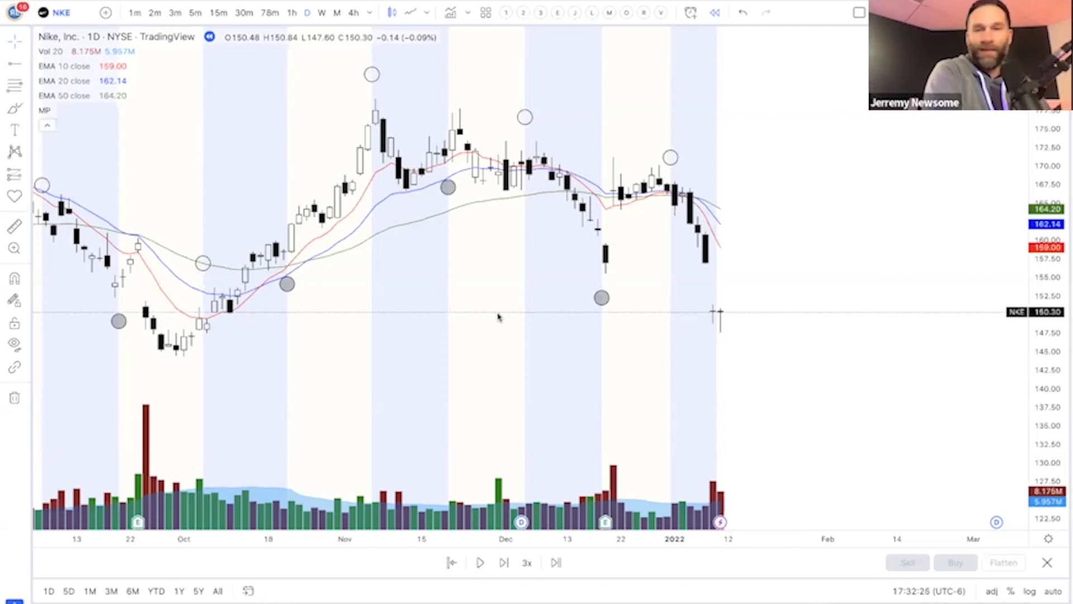
# Advance the replay five bars to the mid-January full moon mark
pyautogui.scroll(1, 498, 316)
pyautogui.scroll(2, 879, 275)
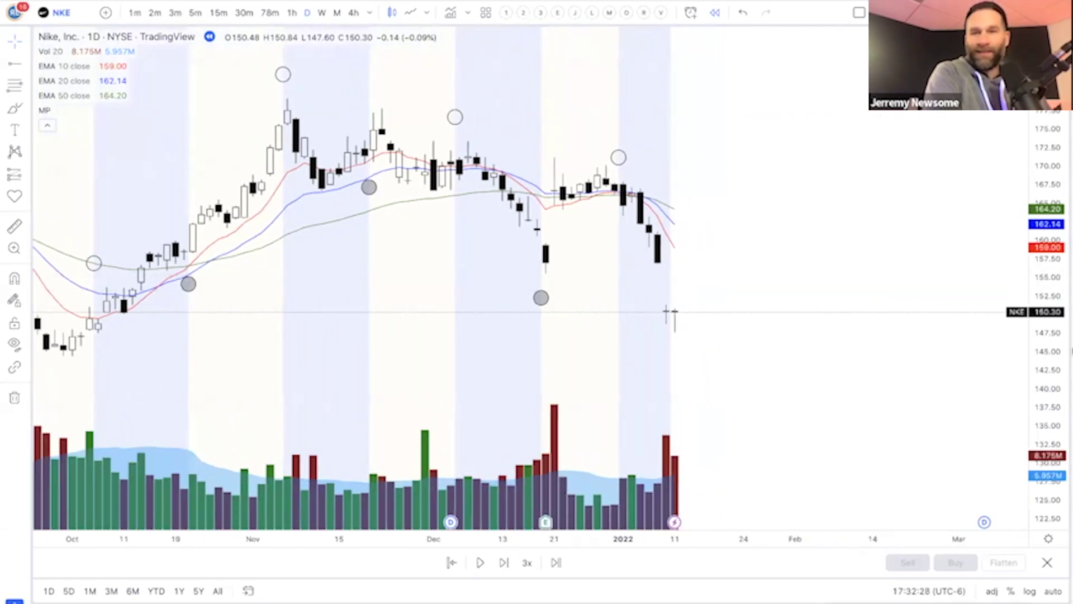
pyautogui.moveTo(1064, 341); pyautogui.dragTo(1064, 307)
pyautogui.moveTo(890, 285); pyautogui.dragTo(879, 225)
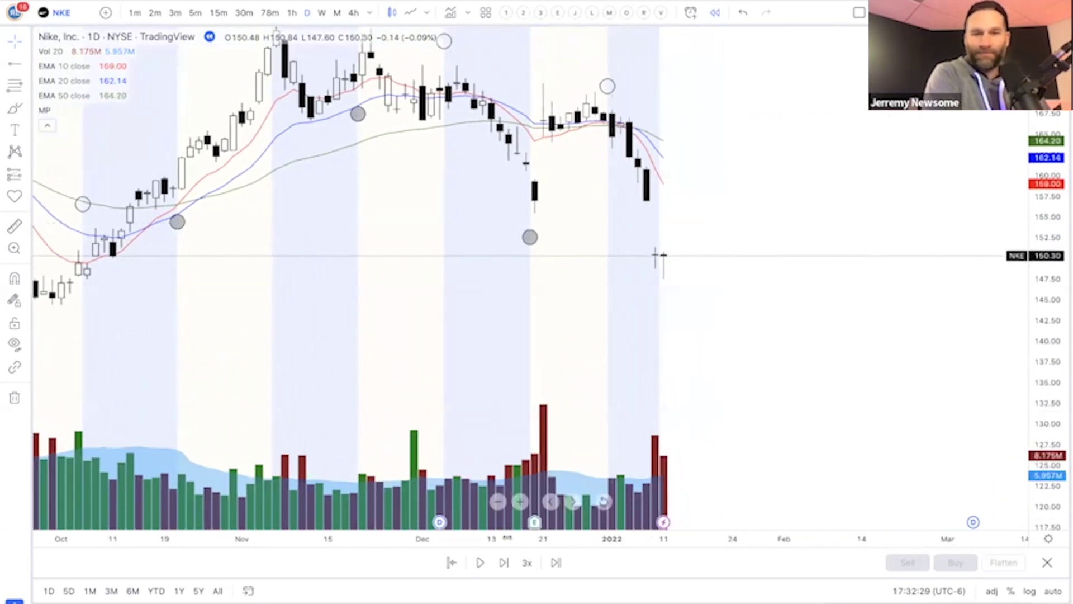
pyautogui.click(505, 562)
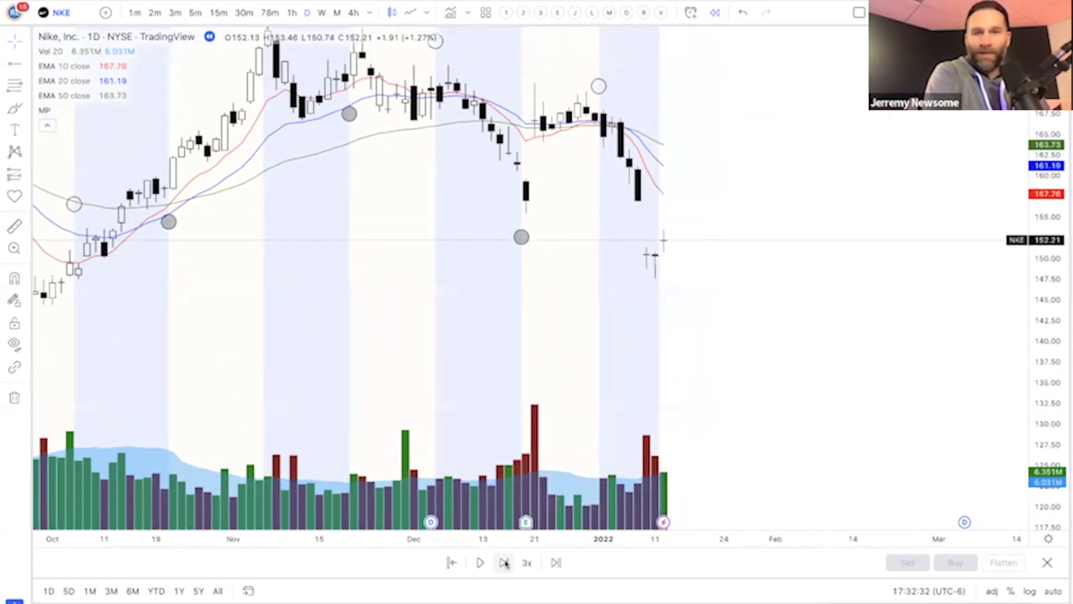
pyautogui.click(505, 563)
pyautogui.click(505, 563)
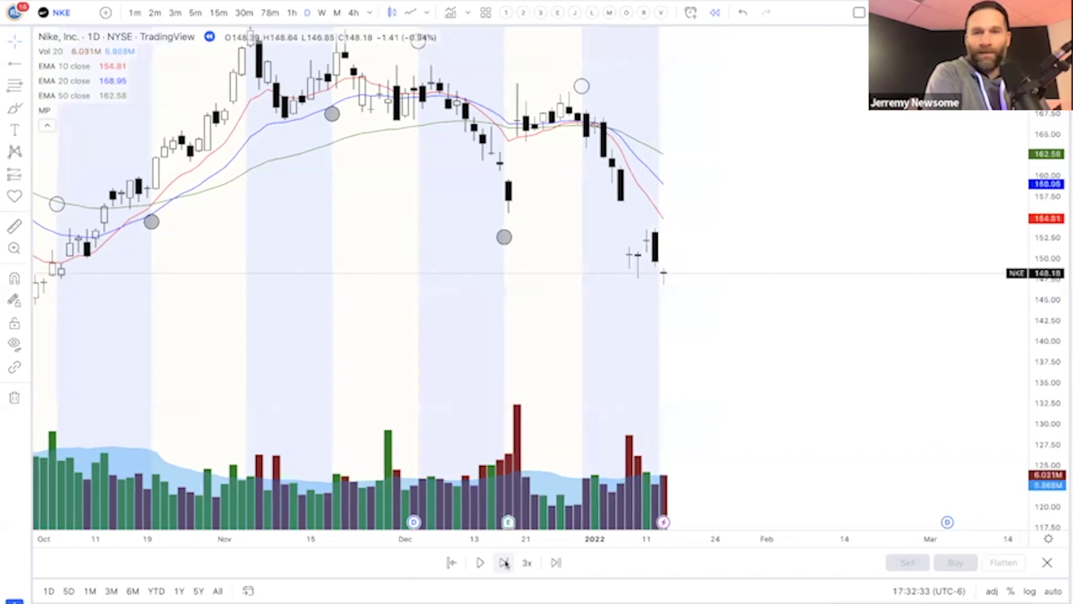
pyautogui.click(505, 563)
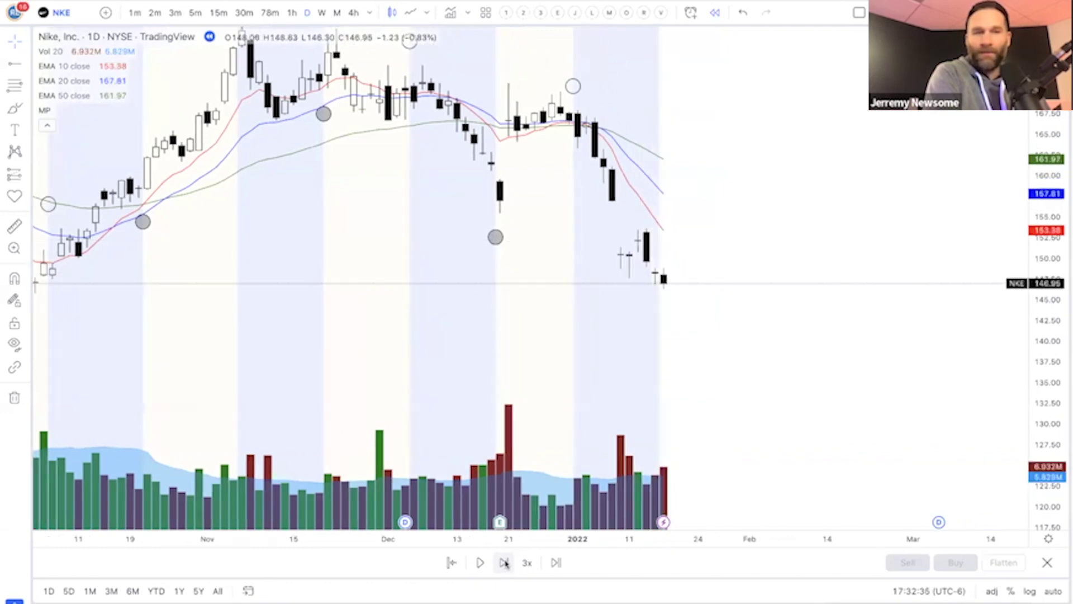
pyautogui.click(505, 563)
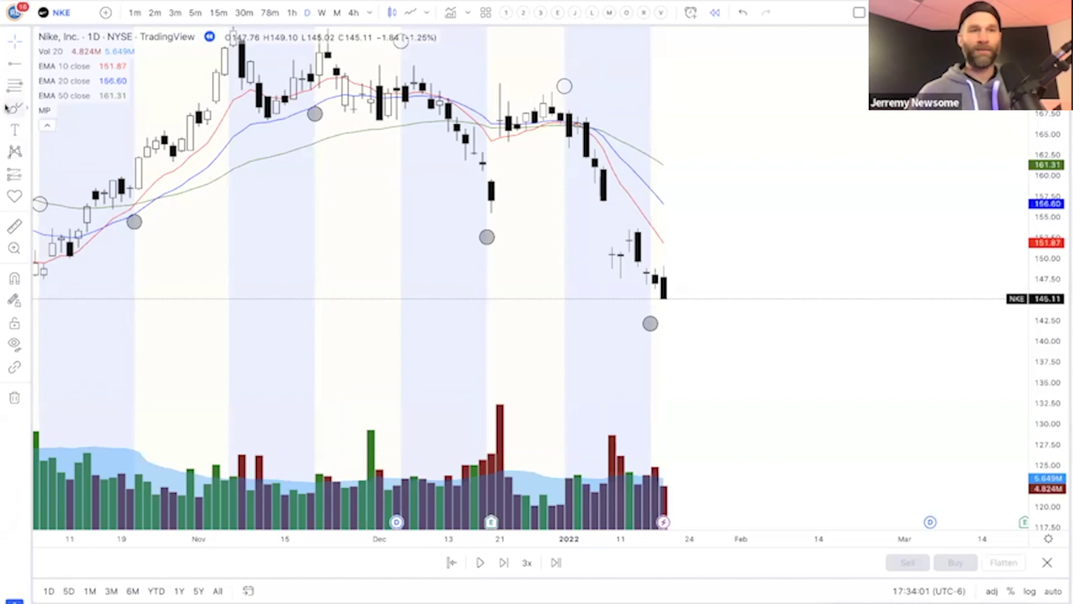
# Draw a short red horizontal brush line at about 147.60 at the mid-January full moon and advance the replay ten bars
pyautogui.click(8, 108)
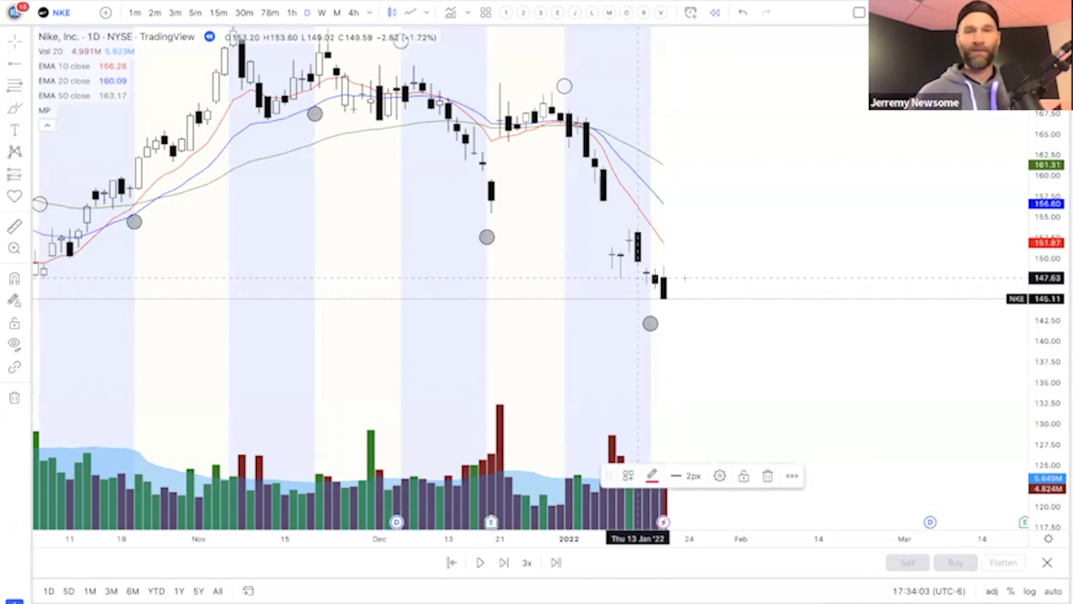
pyautogui.moveTo(641, 278); pyautogui.dragTo(682, 277)
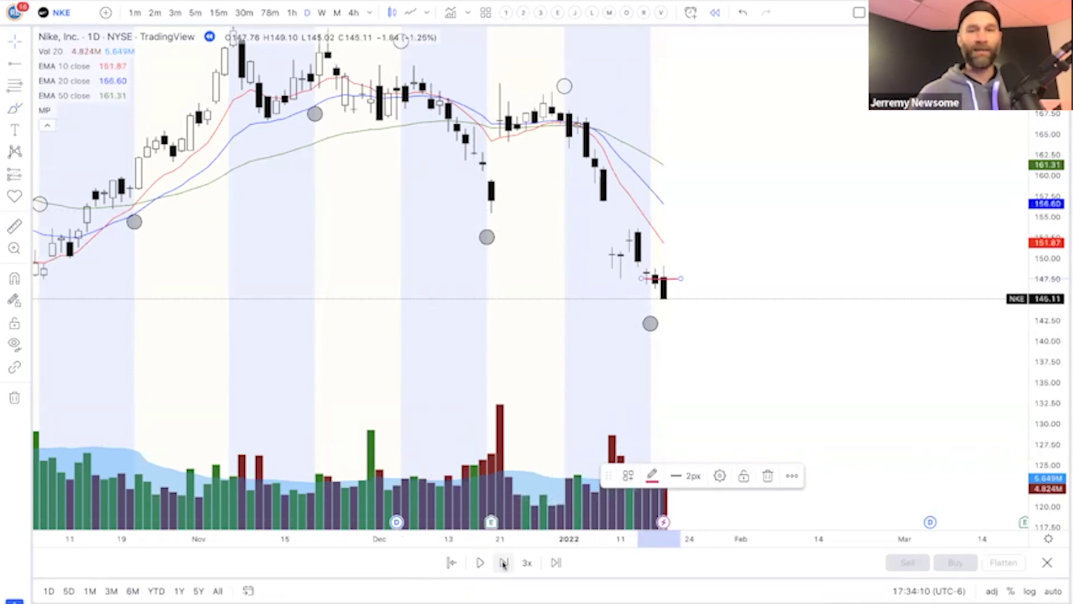
pyautogui.click(504, 563)
pyautogui.click(504, 562)
pyautogui.click(504, 562)
pyautogui.click(504, 562)
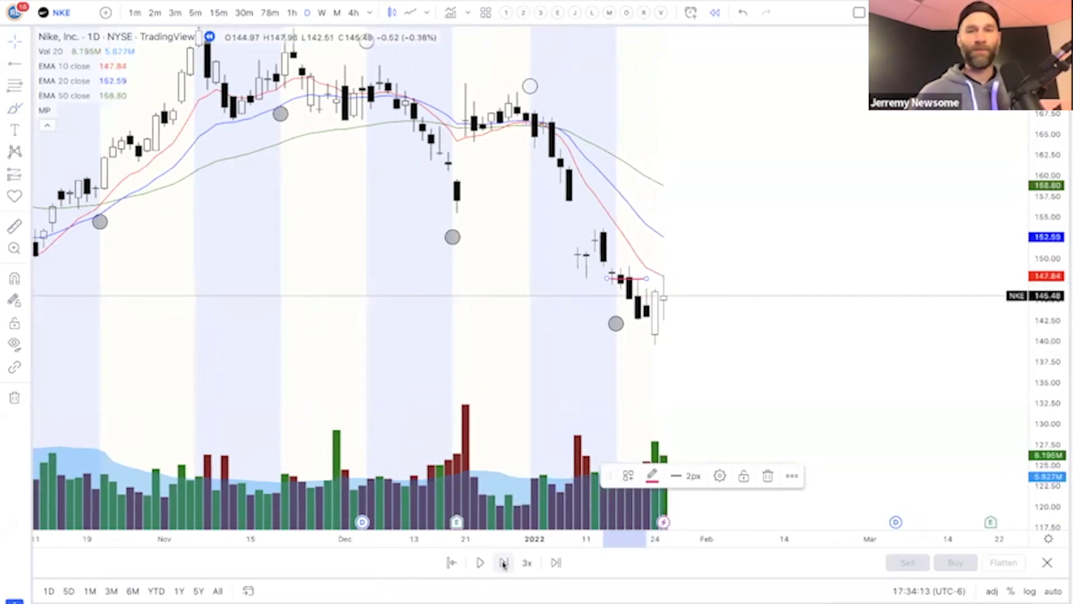
pyautogui.click(503, 562)
pyautogui.click(503, 562)
pyautogui.click(504, 562)
pyautogui.click(504, 562)
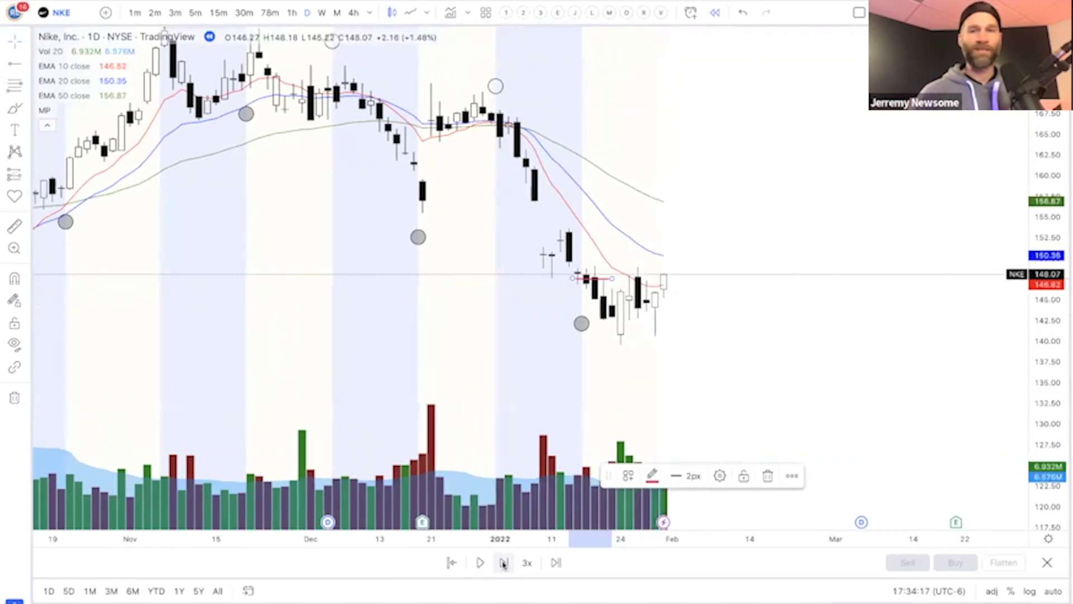
pyautogui.click(503, 562)
pyautogui.click(503, 562)
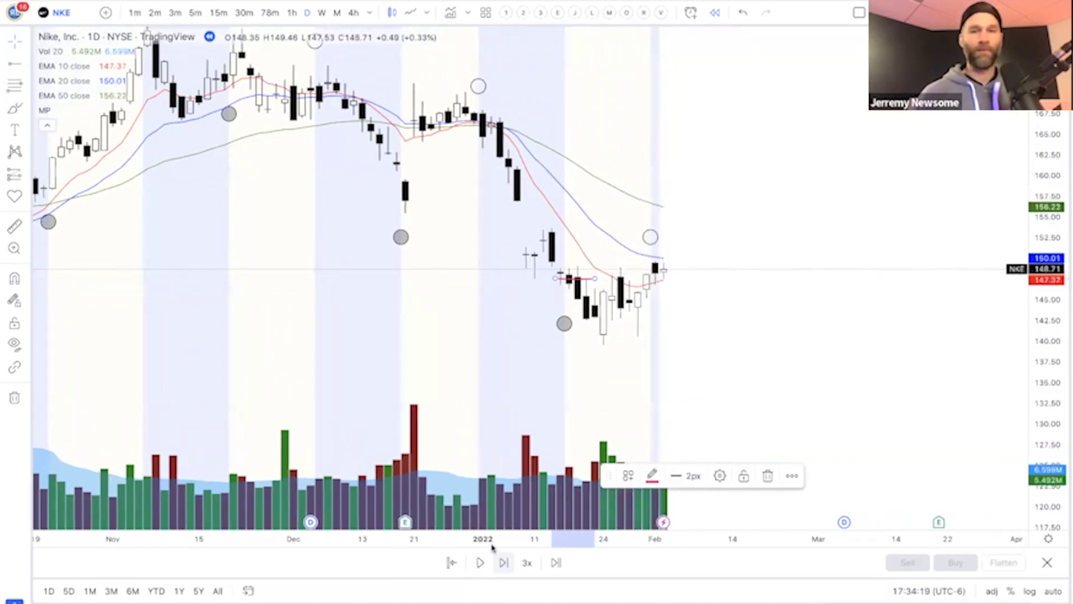
# Draw a short red horizontal brush line at about 149.20 below the early February new moon mark
pyautogui.click(11, 109)
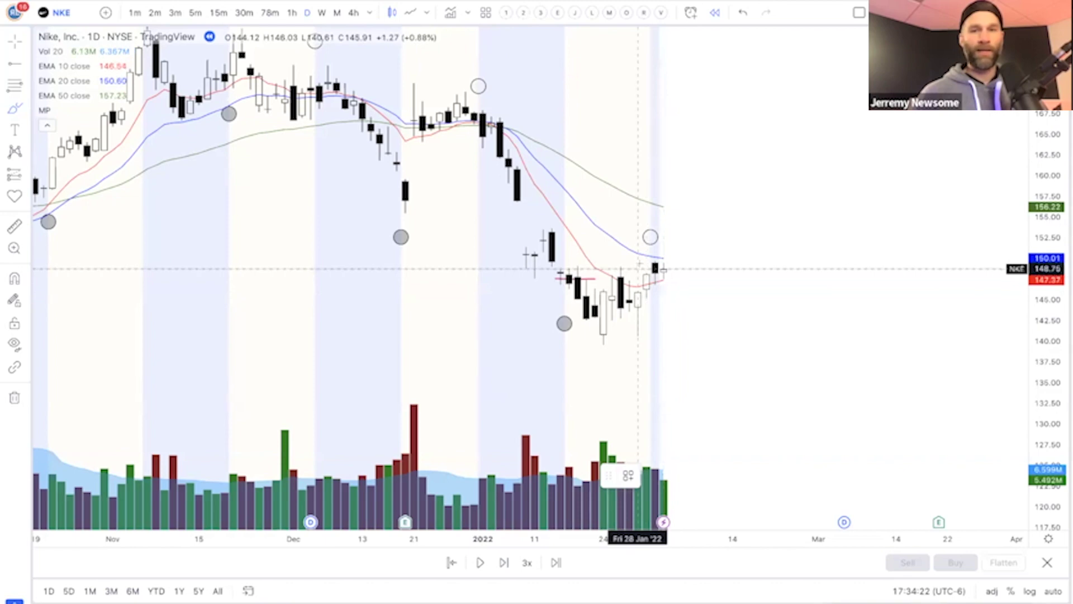
pyautogui.moveTo(641, 265); pyautogui.dragTo(681, 265)
pyautogui.click(680, 264)
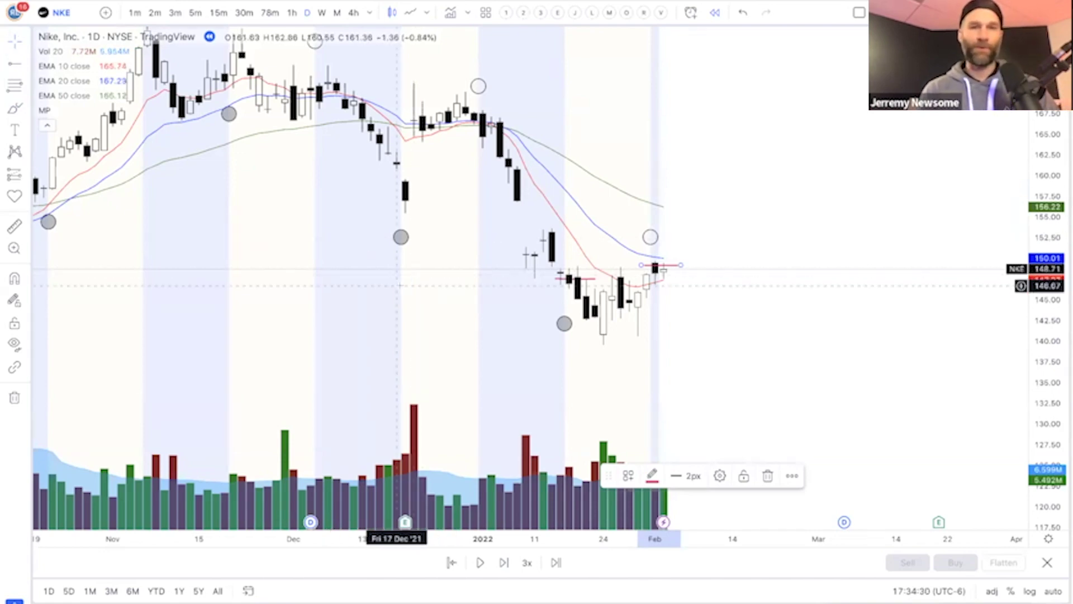
pyautogui.scroll(-1, 400, 286)
pyautogui.moveTo(444, 290); pyautogui.dragTo(360, 278)
pyautogui.scroll(1, 360, 278)
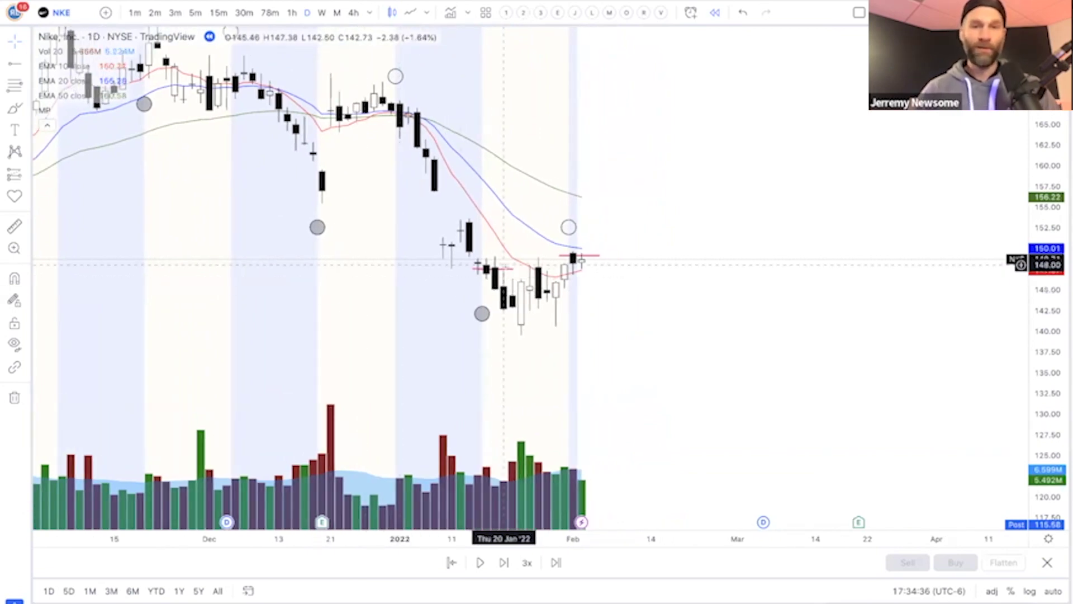
# Delete the red brush lines at the two latest moon marks and advance the replay twelve bars to the mid-February full moon
pyautogui.click(581, 255)
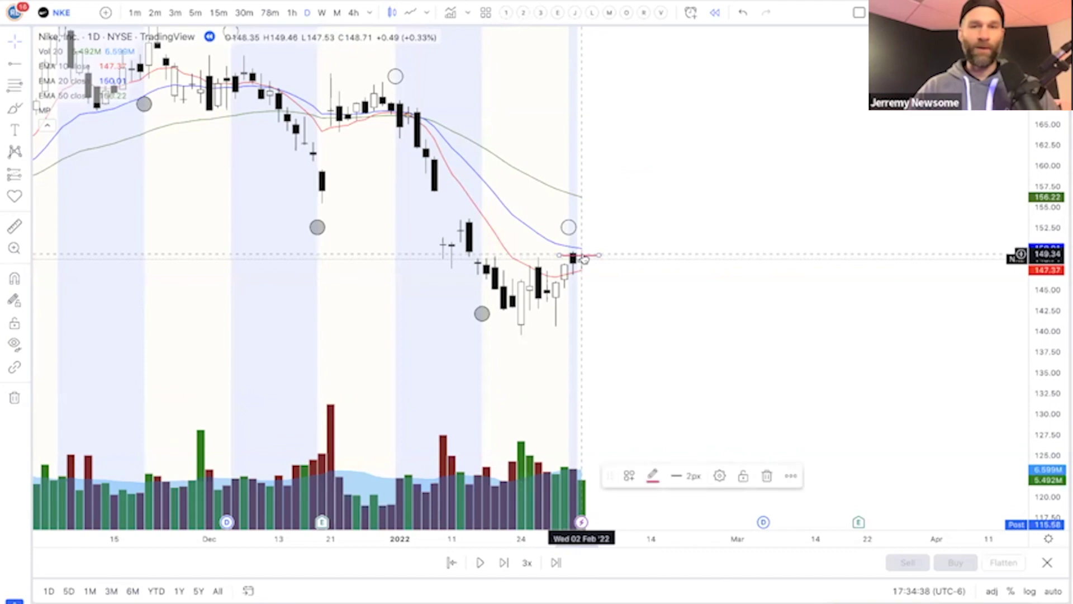
pyautogui.press('Delete')
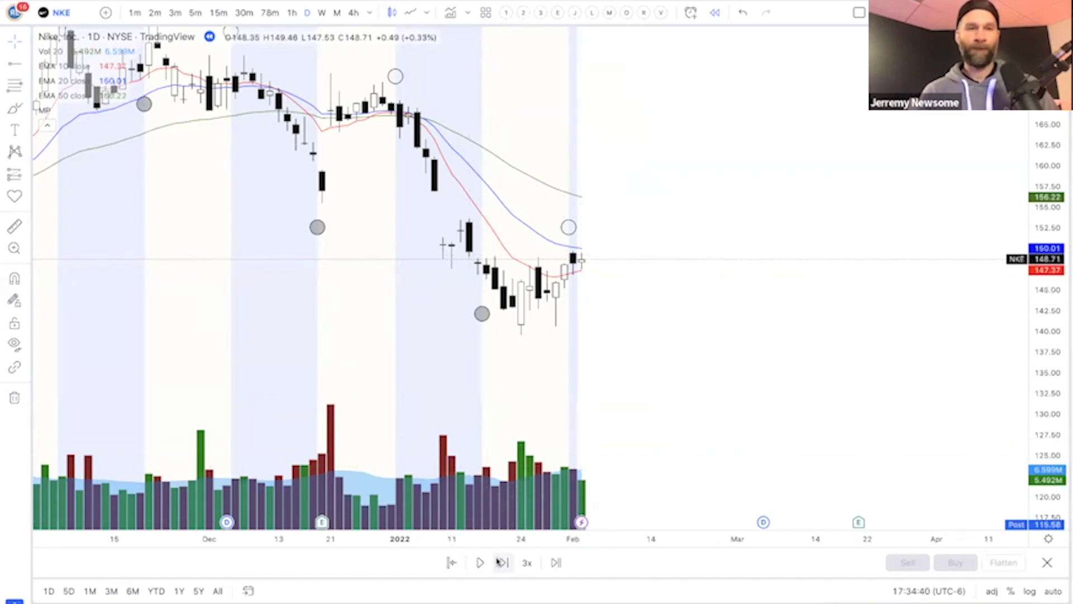
pyautogui.click(499, 562)
pyautogui.click(499, 562)
pyautogui.click(499, 562)
pyautogui.click(499, 562)
pyautogui.click(499, 563)
pyautogui.click(499, 562)
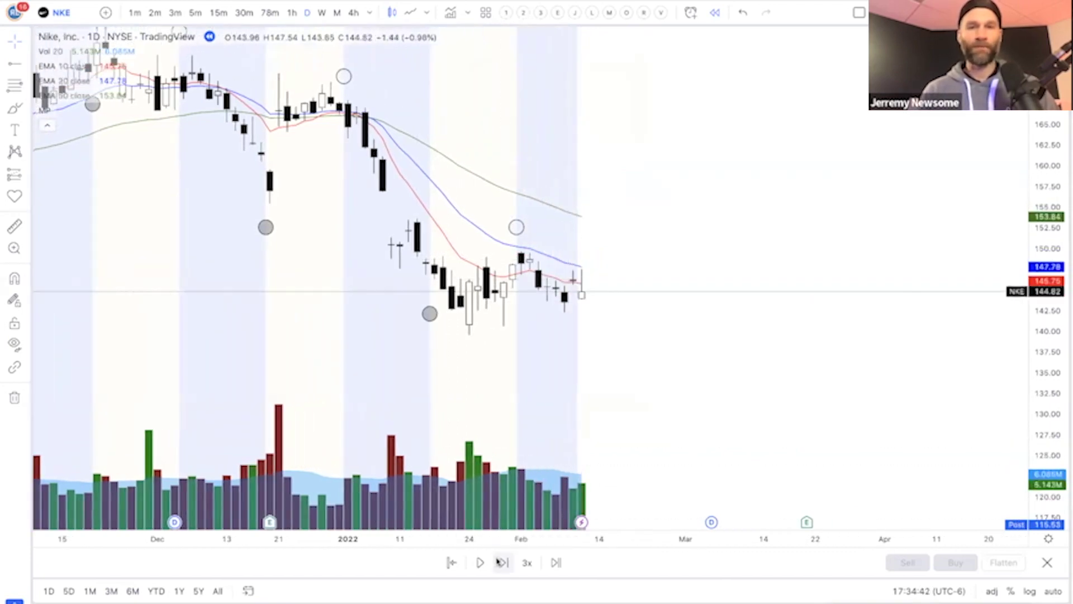
pyautogui.click(499, 562)
pyautogui.click(499, 562)
pyautogui.click(499, 563)
pyautogui.click(499, 562)
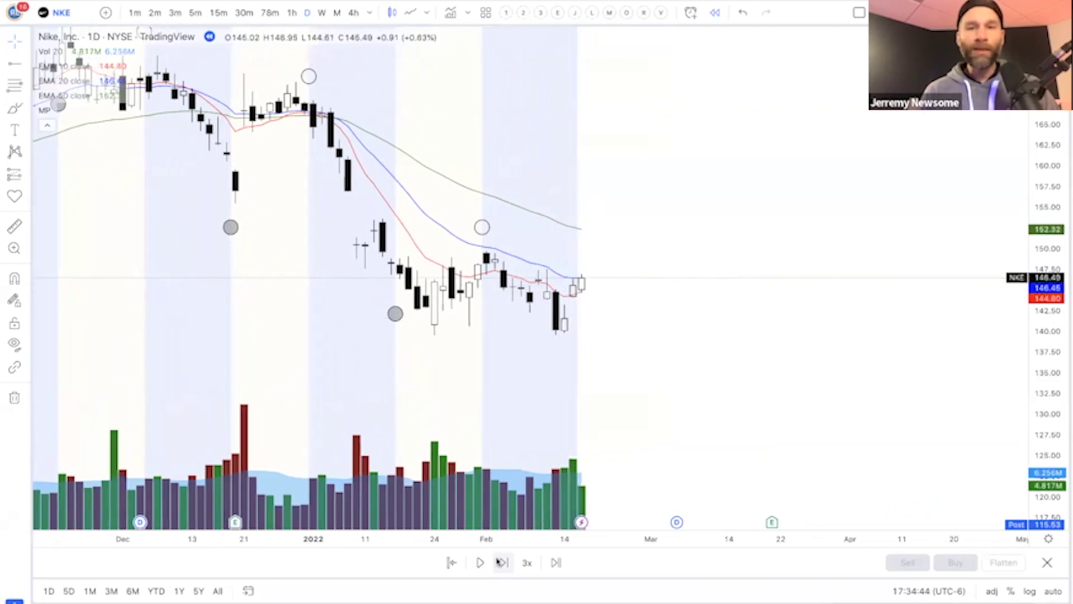
pyautogui.click(502, 562)
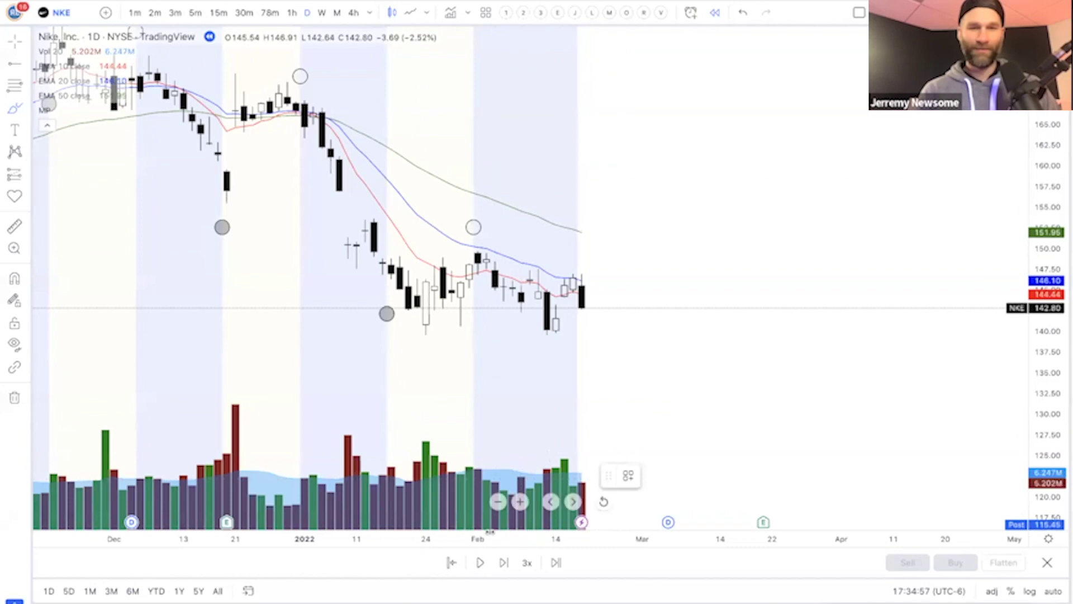
pyautogui.click(504, 562)
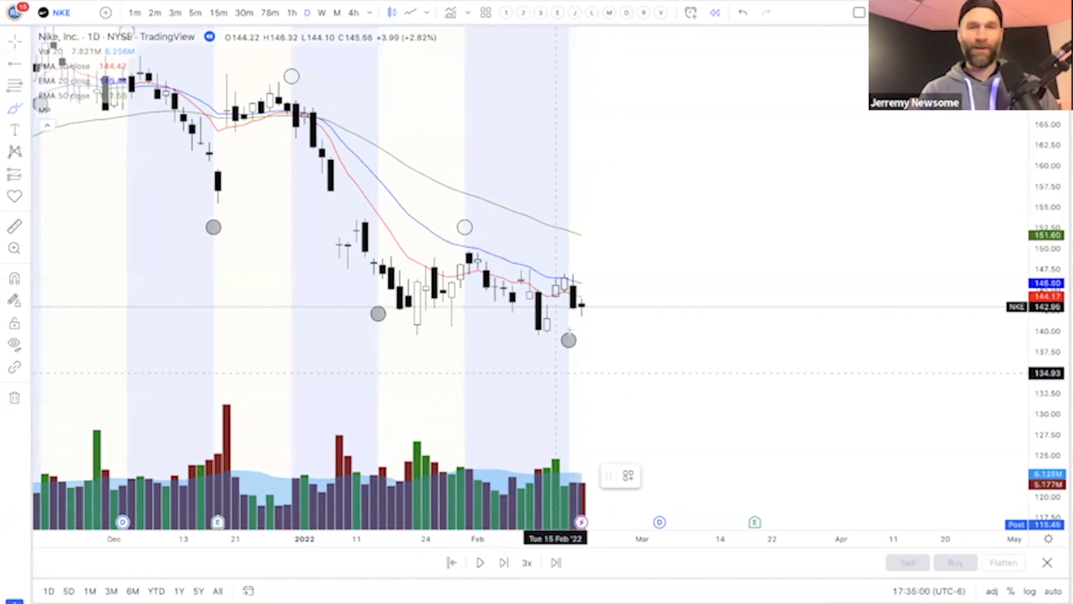
# Draw a short red horizontal brush line at about 145.50 from the mid-February full moon candle and advance the replay past the early March new moon
pyautogui.moveTo(567, 285); pyautogui.dragTo(616, 285)
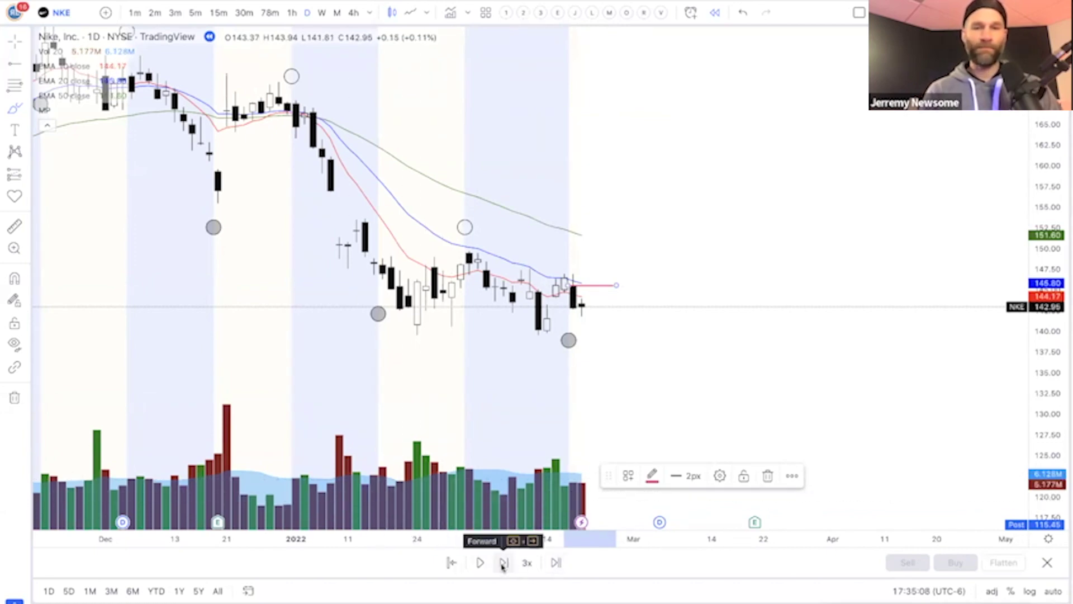
pyautogui.click(502, 565)
pyautogui.click(502, 564)
pyautogui.click(502, 564)
pyautogui.click(501, 564)
pyautogui.click(502, 564)
pyautogui.click(504, 562)
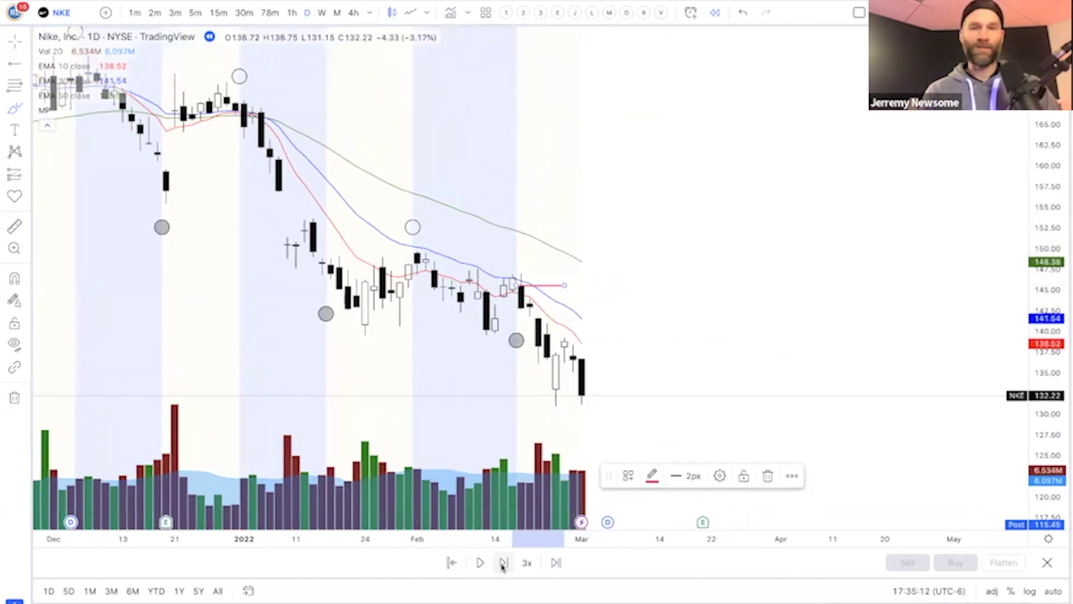
pyautogui.click(503, 562)
pyautogui.click(503, 562)
pyautogui.click(503, 562)
# Draw a short red horizontal brush line at about 136.70 below the early March new moon mark and return to the cursor
pyautogui.moveTo(547, 359); pyautogui.dragTo(585, 358)
pyautogui.click(16, 42)
pyautogui.moveTo(664, 247)
pyautogui.mouseDown()
pyautogui.moveTo(663, 260)
pyautogui.moveTo(683, 107)
pyautogui.mouseUp()
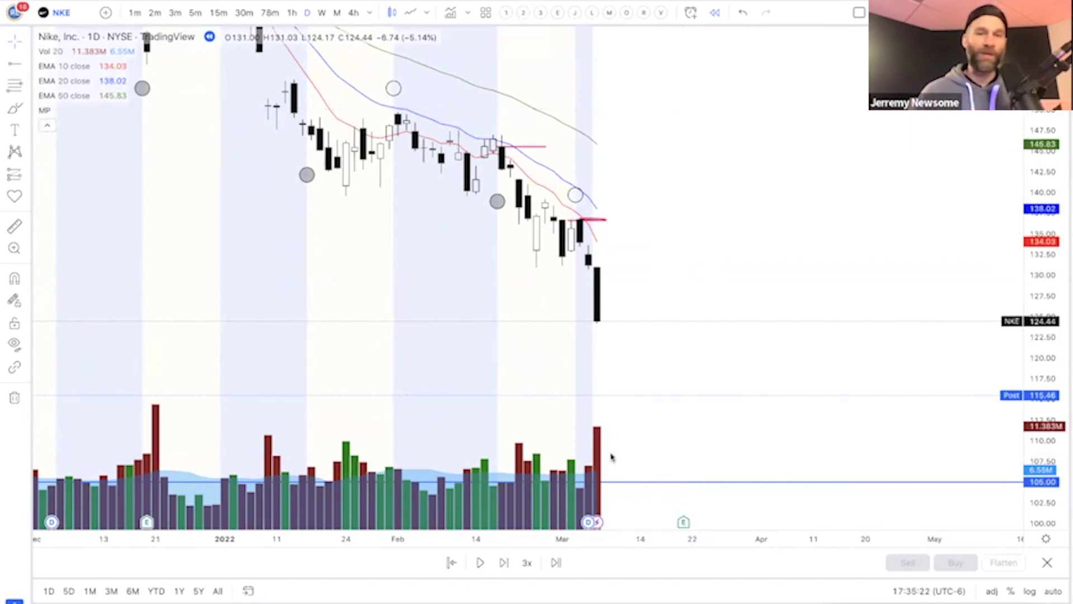
# Draw three temporary arrows pointing at the falling candles after the early March new moon
pyautogui.moveTo(614, 193); pyautogui.dragTo(589, 207)
pyautogui.moveTo(678, 170); pyautogui.dragTo(613, 239)
pyautogui.moveTo(719, 212); pyautogui.dragTo(607, 290)
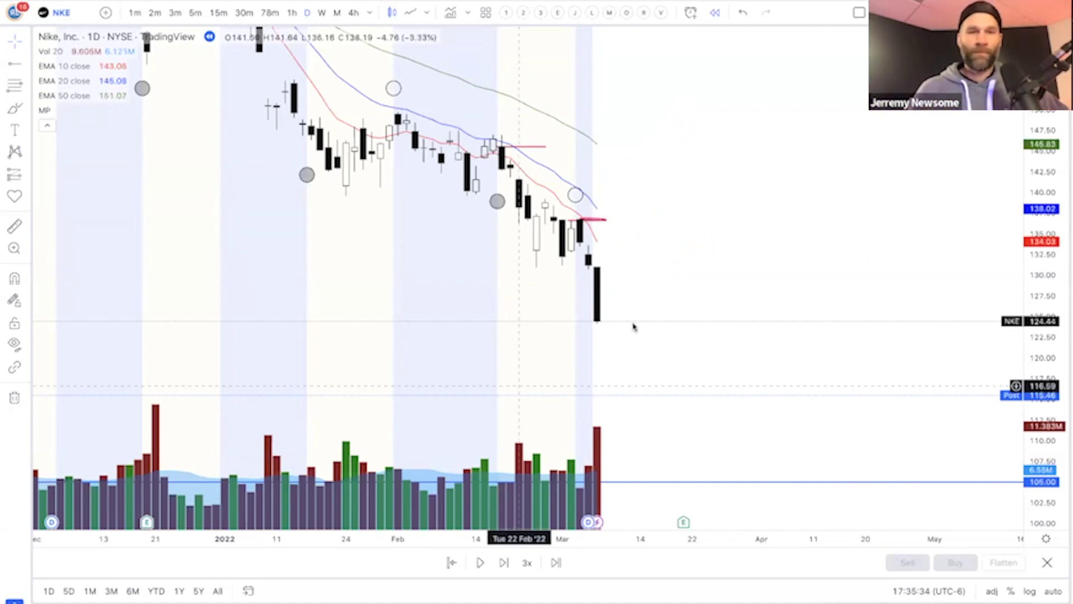
# Delete the red brush lines at the early March new moon and the mid-February full moon
pyautogui.click(600, 220)
pyautogui.press('Delete')
pyautogui.click(532, 146)
pyautogui.press('Delete')
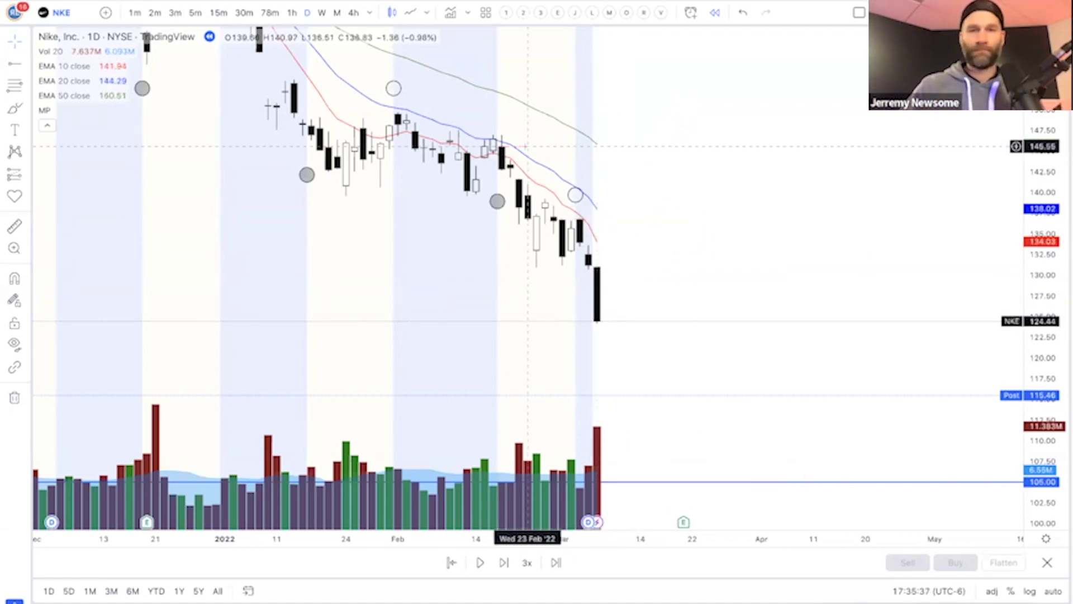
# Advance the replay ten bars to the mid-March full moon mark
pyautogui.moveTo(531, 146); pyautogui.dragTo(557, 148)
pyautogui.click(506, 565)
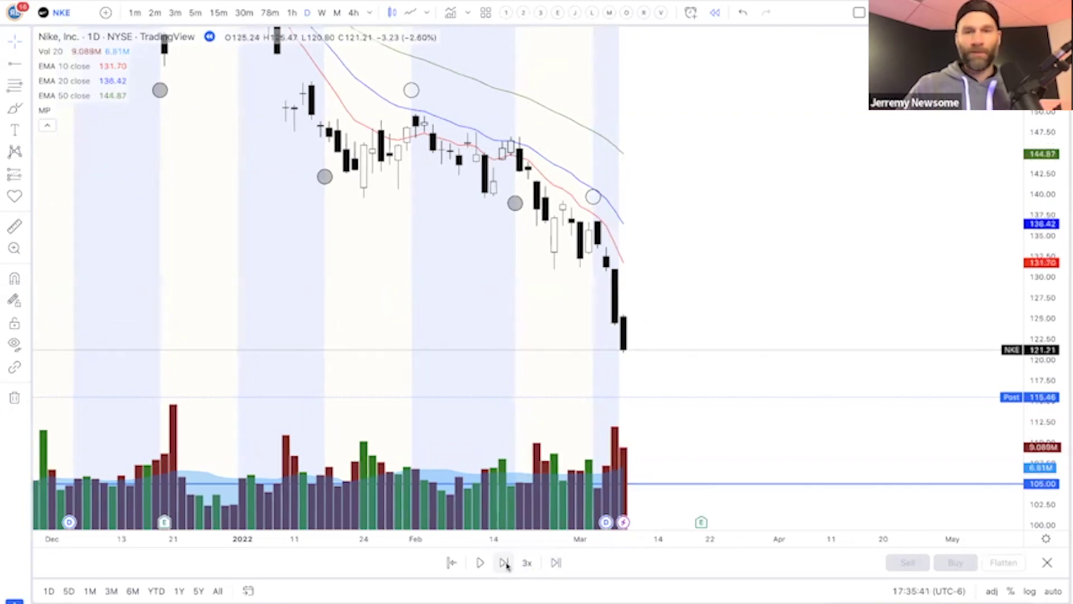
pyautogui.click(506, 565)
pyautogui.click(506, 565)
pyautogui.click(504, 562)
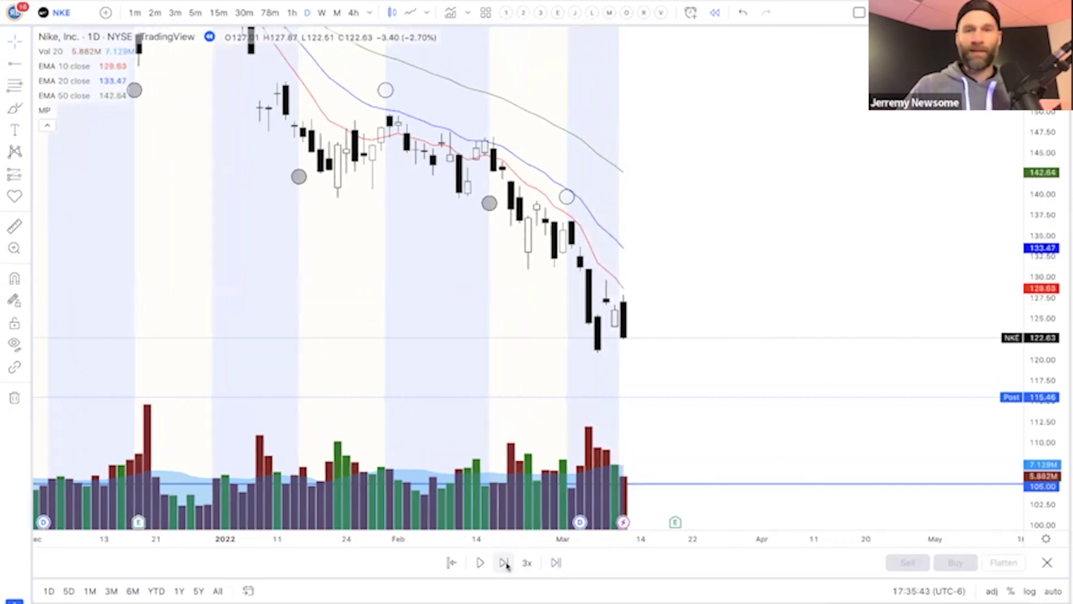
pyautogui.click(504, 563)
pyautogui.click(504, 563)
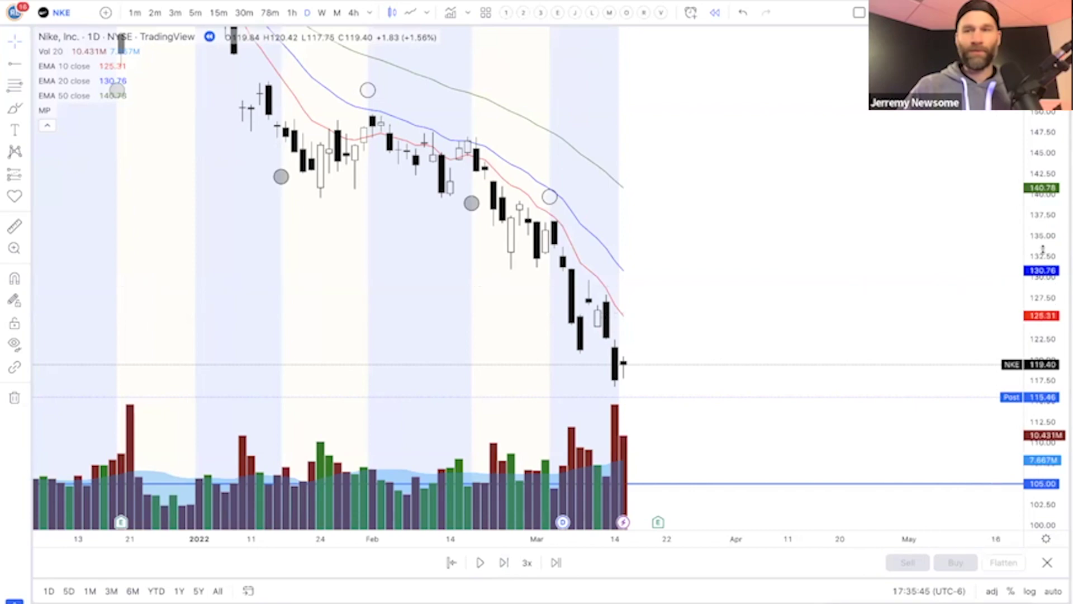
pyautogui.click(504, 563)
pyautogui.click(504, 563)
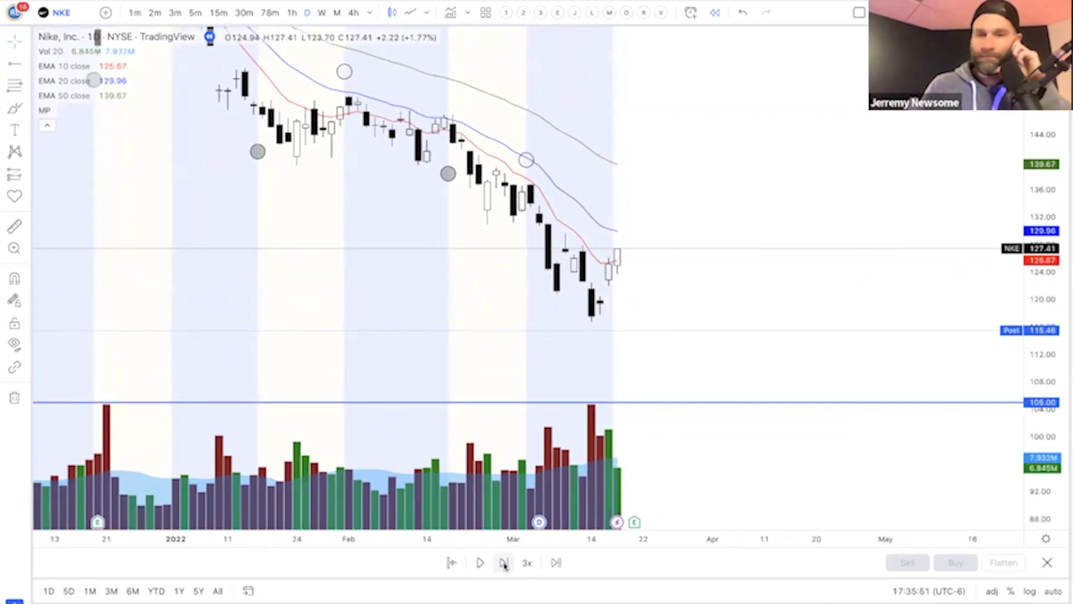
pyautogui.click(504, 563)
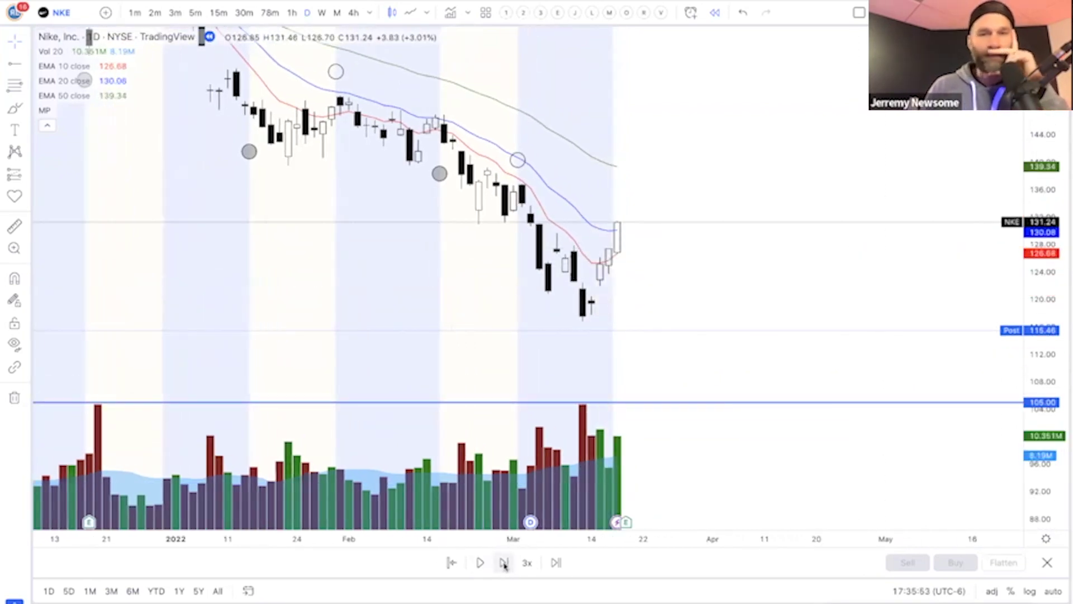
pyautogui.click(504, 563)
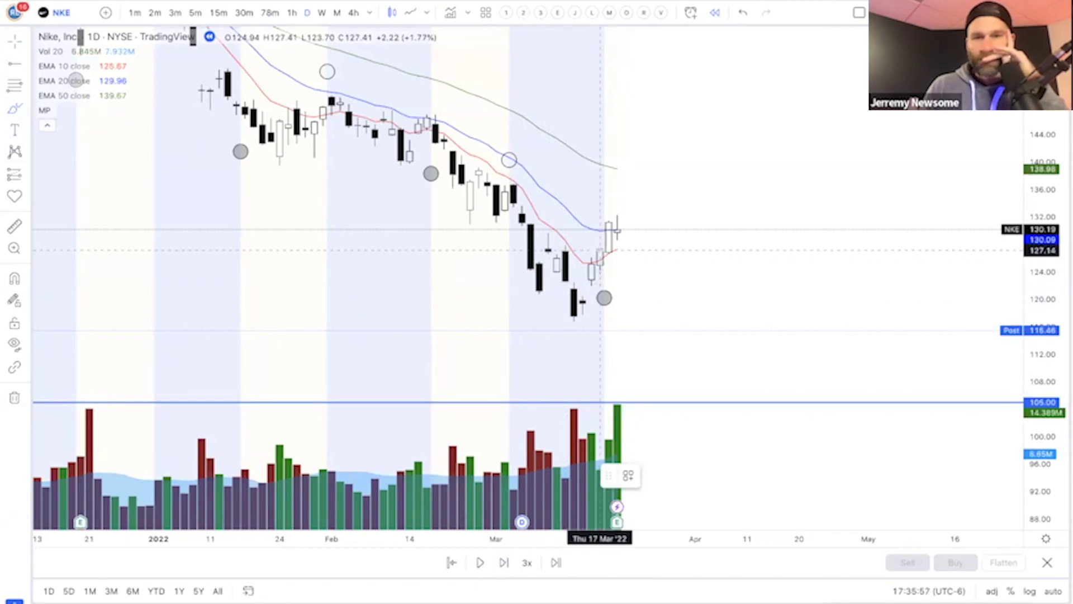
# Draw a short red brush line at about 127.14 at the mid-March full moon and advance the replay just past the early April new moon
pyautogui.moveTo(595, 251); pyautogui.dragTo(652, 250)
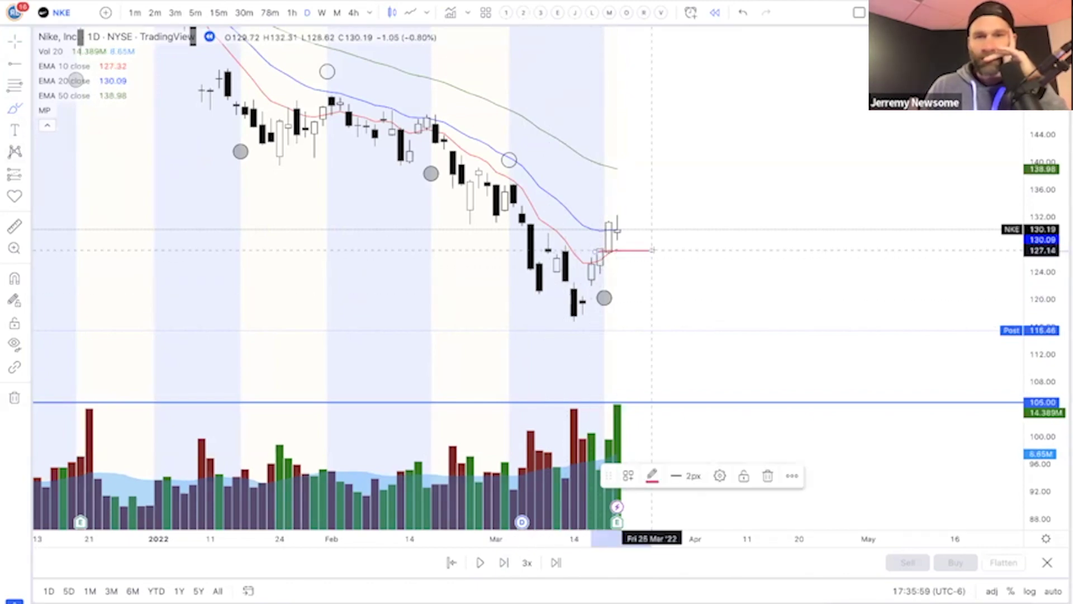
pyautogui.click(503, 564)
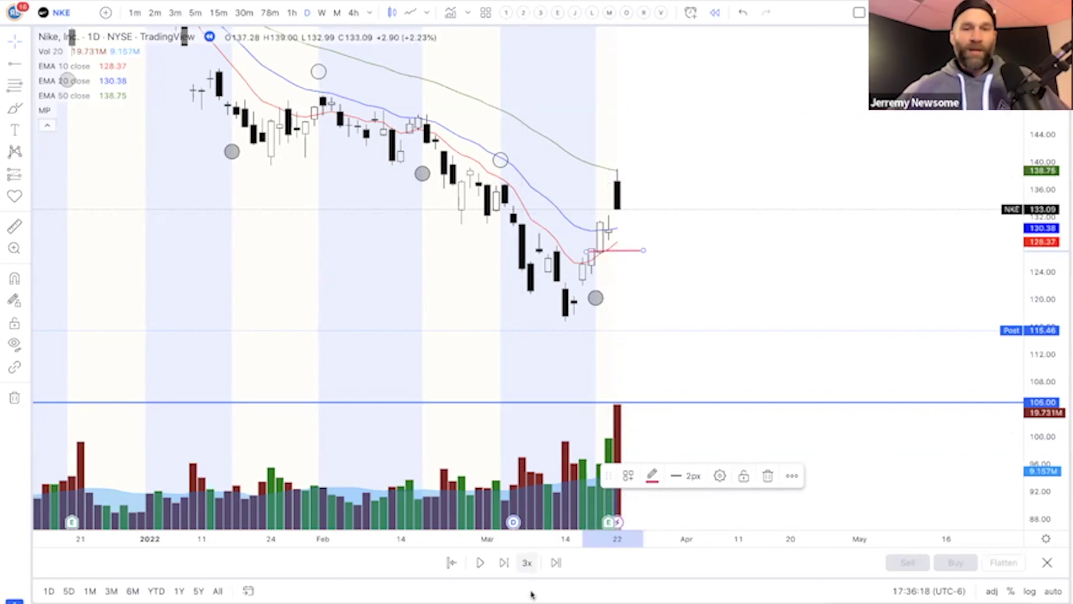
pyautogui.click(502, 565)
pyautogui.click(502, 565)
pyautogui.click(502, 566)
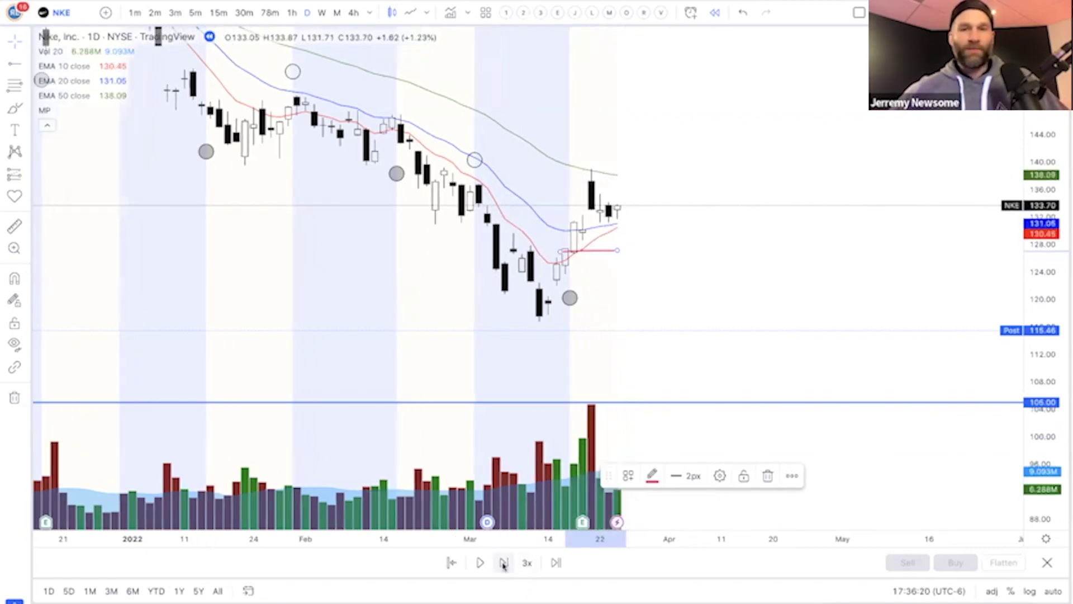
pyautogui.click(502, 566)
pyautogui.click(502, 565)
pyautogui.click(502, 565)
pyautogui.click(502, 565)
pyautogui.click(502, 566)
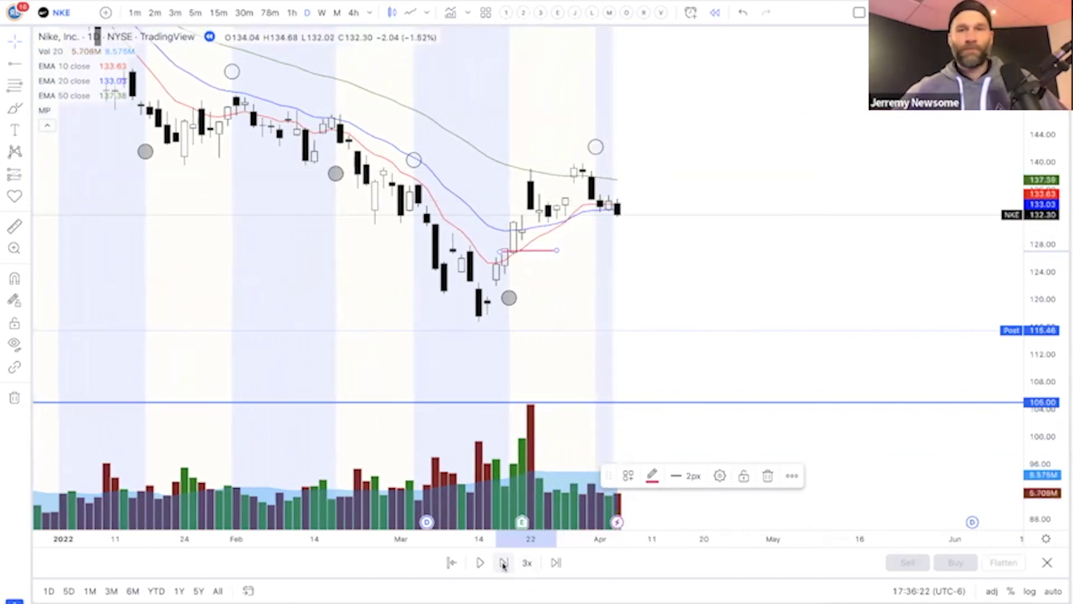
# Clear the earlier red brush lines and draw one at about 133.14 across the candles after the early April new moon
pyautogui.click(12, 112)
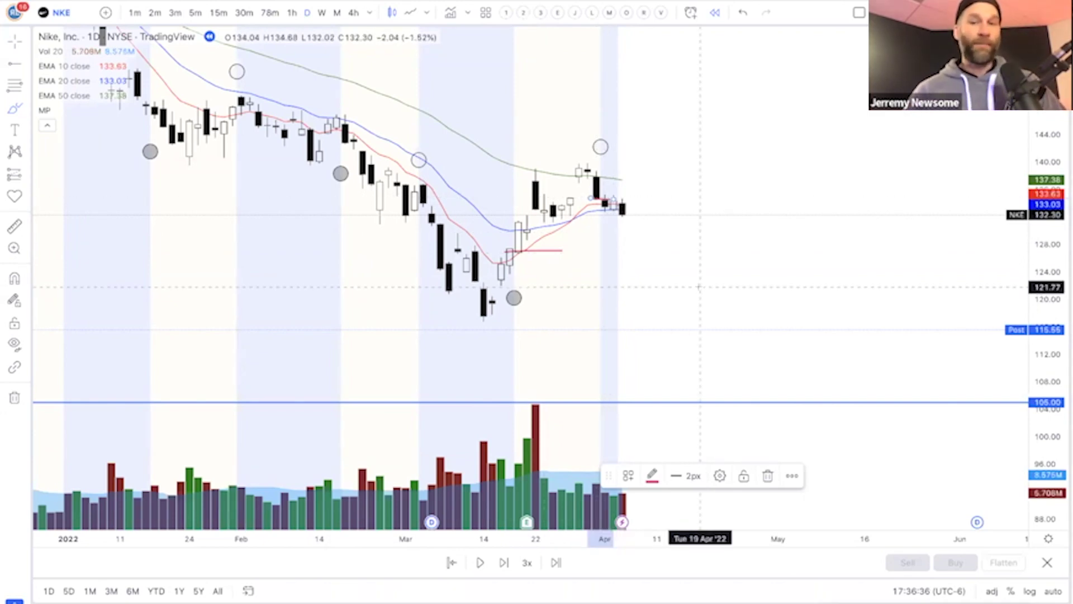
pyautogui.click(751, 11)
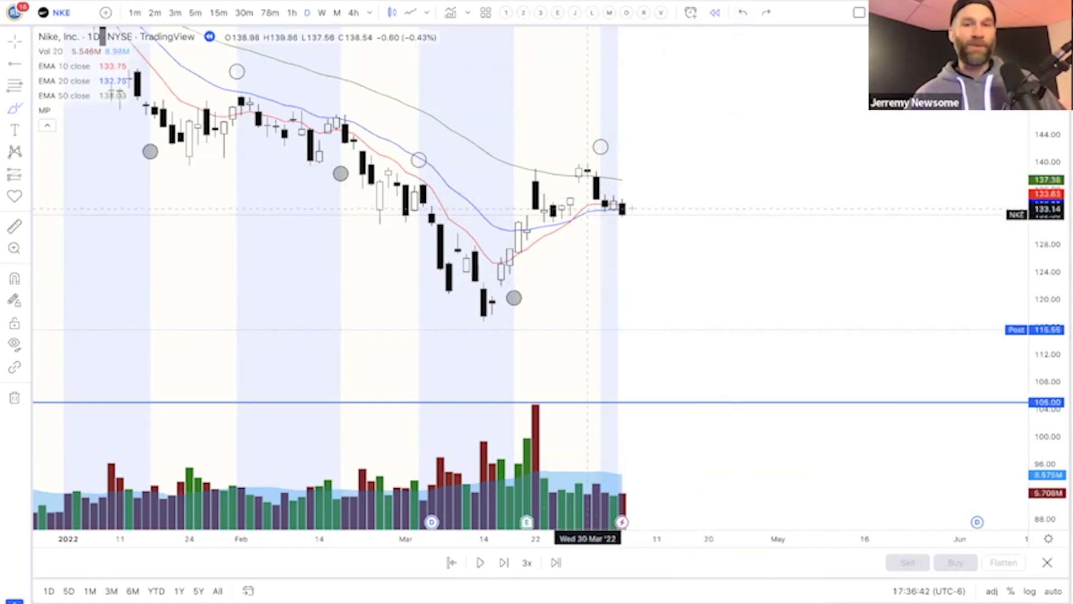
pyautogui.moveTo(590, 209); pyautogui.dragTo(639, 208)
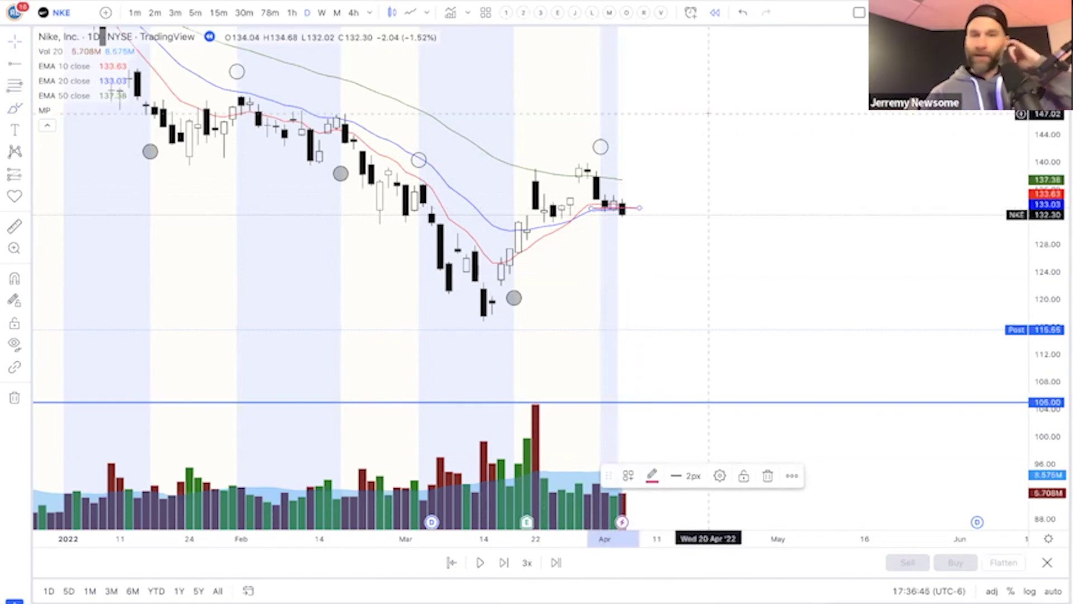
# Advance the replay bar by bar to 20 April, just past the mid-April full moon mark
pyautogui.click(502, 568)
pyautogui.click(501, 568)
pyautogui.click(501, 568)
pyautogui.click(501, 567)
pyautogui.click(501, 568)
pyautogui.click(501, 568)
pyautogui.click(502, 568)
pyautogui.click(501, 568)
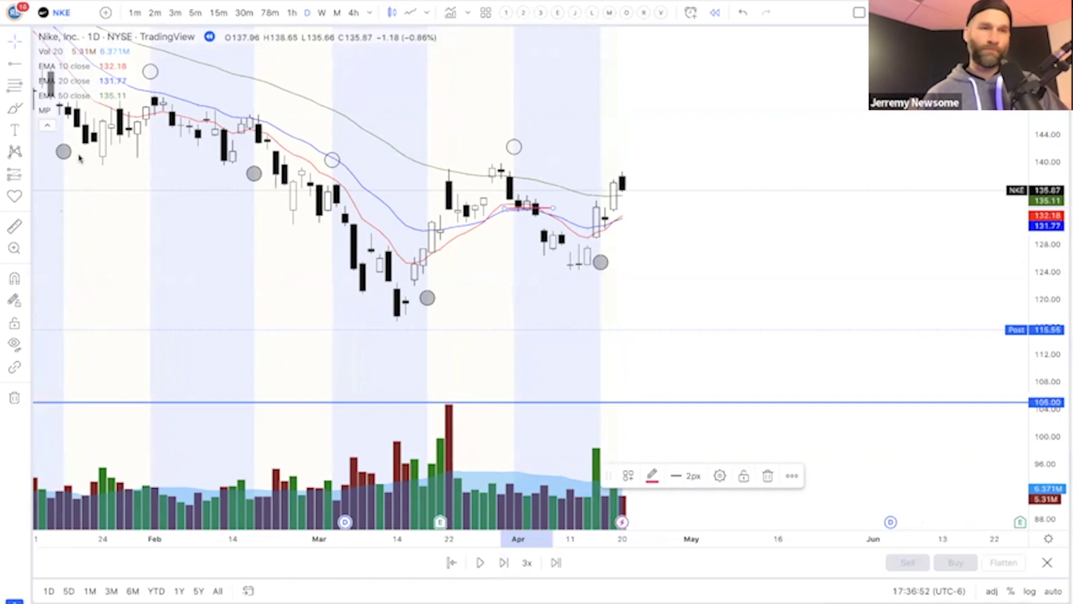
# Replace the earlier red brush lines with a single horizontal one at about 132 across the candles at the mid-April full moon
pyautogui.click(15, 109)
pyautogui.moveTo(590, 222)
pyautogui.mouseDown()
pyautogui.moveTo(632, 219)
pyautogui.moveTo(622, 220)
pyautogui.mouseUp()
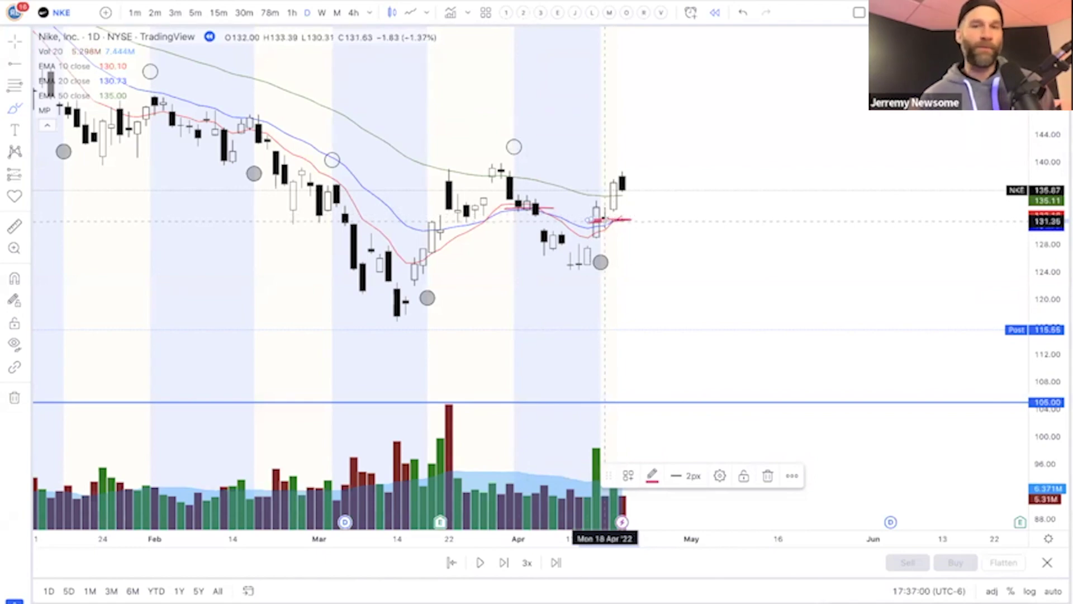
pyautogui.click(745, 14)
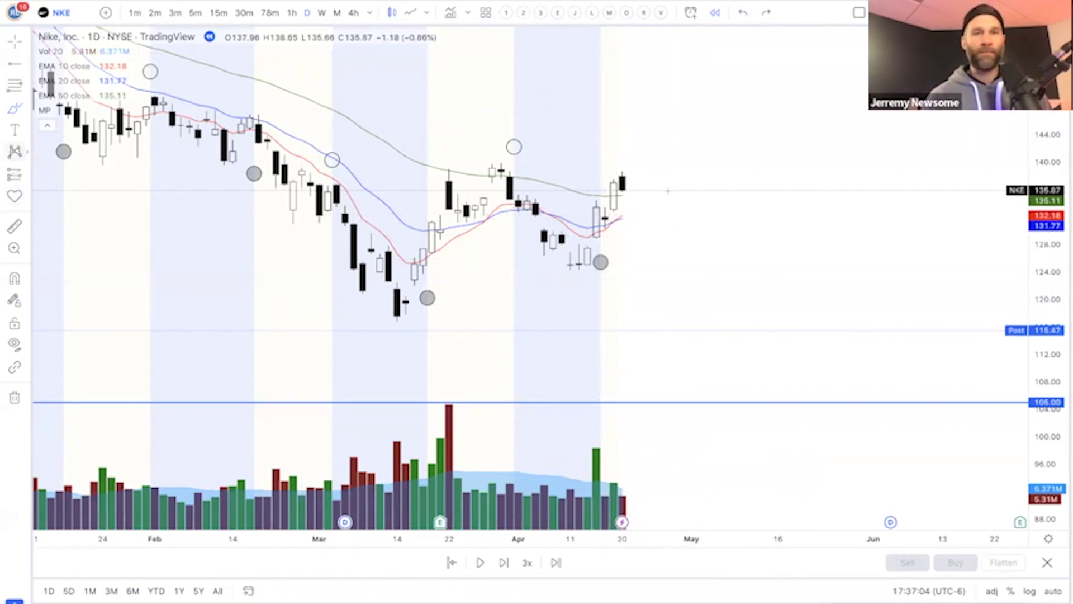
pyautogui.moveTo(574, 217); pyautogui.dragTo(665, 222)
pyautogui.click(648, 217)
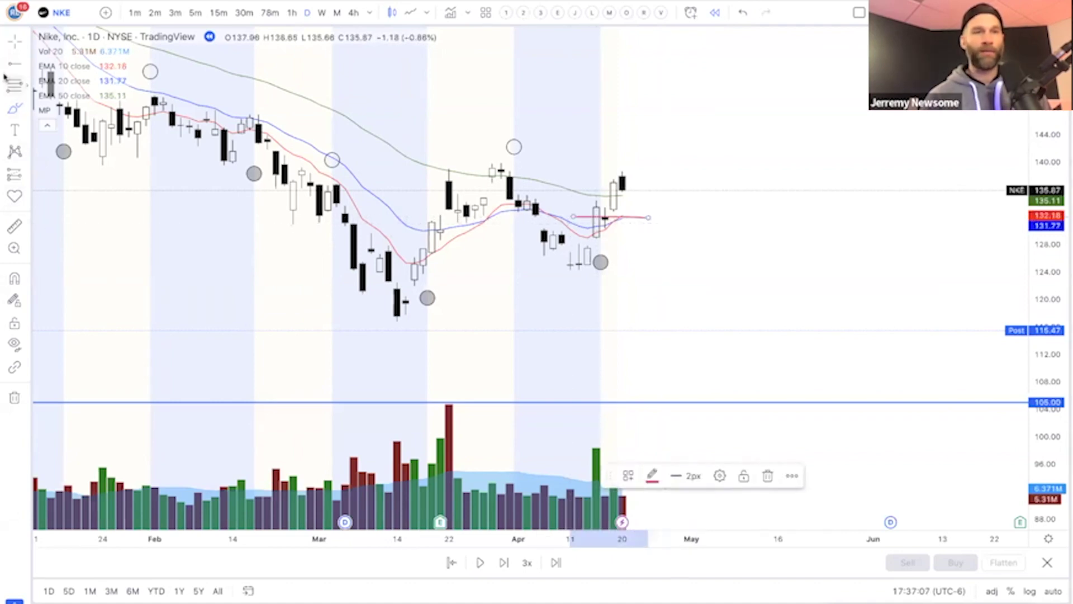
# Advance the replay nine bars to just past the late-April new moon mark
pyautogui.click(508, 562)
pyautogui.click(508, 562)
pyautogui.click(508, 562)
pyautogui.click(508, 562)
pyautogui.click(508, 562)
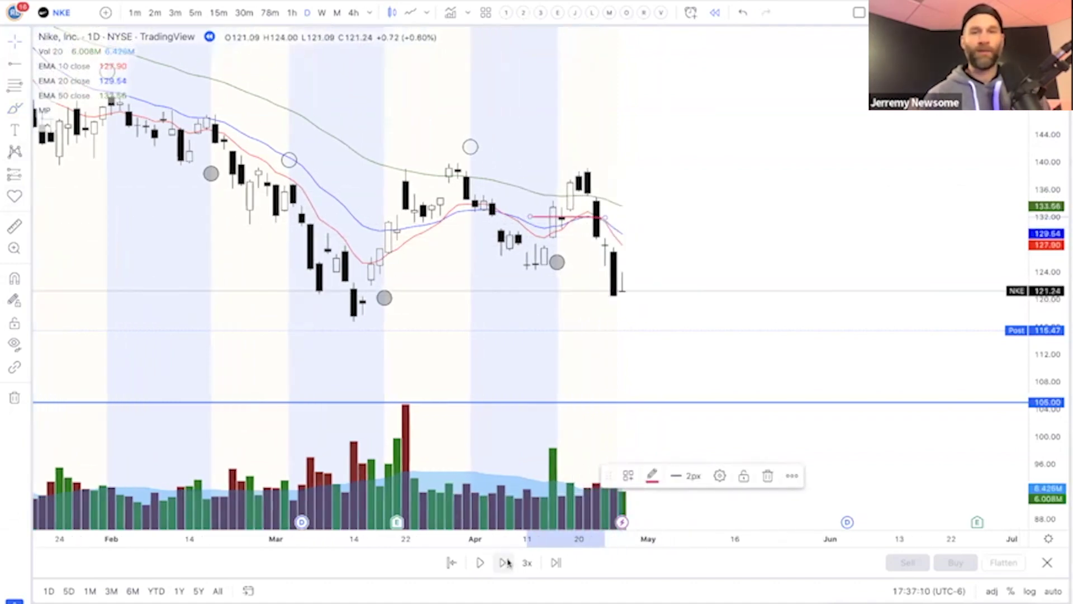
pyautogui.click(504, 562)
pyautogui.click(505, 562)
pyautogui.click(504, 562)
pyautogui.click(505, 562)
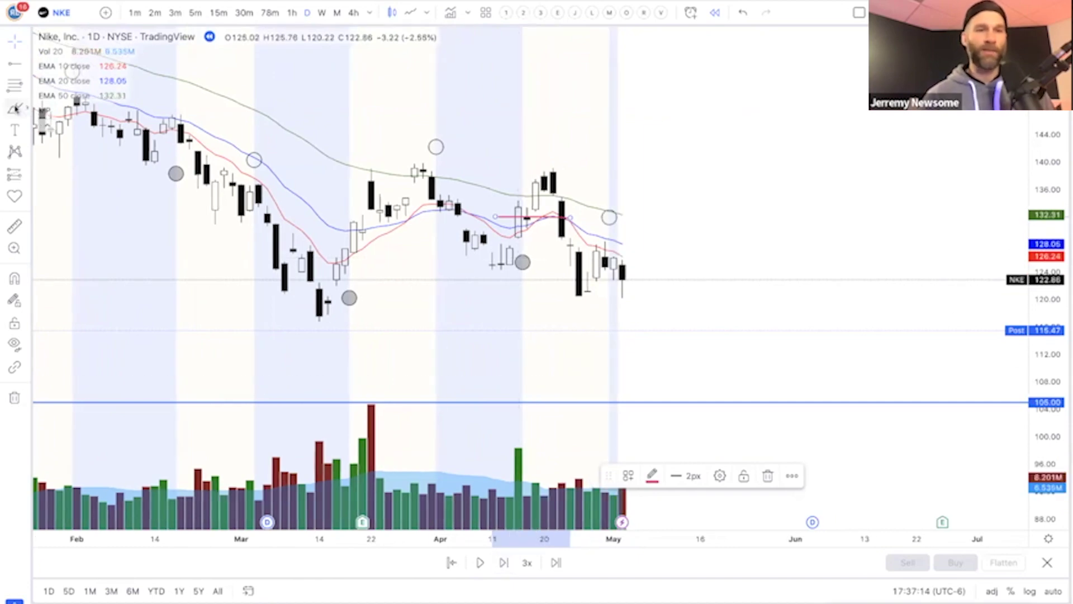
# Draw a short red brush line at about 126 below the late-April new moon mark, and undo all the red brush lines
pyautogui.click(15, 108)
pyautogui.moveTo(600, 257); pyautogui.dragTo(631, 257)
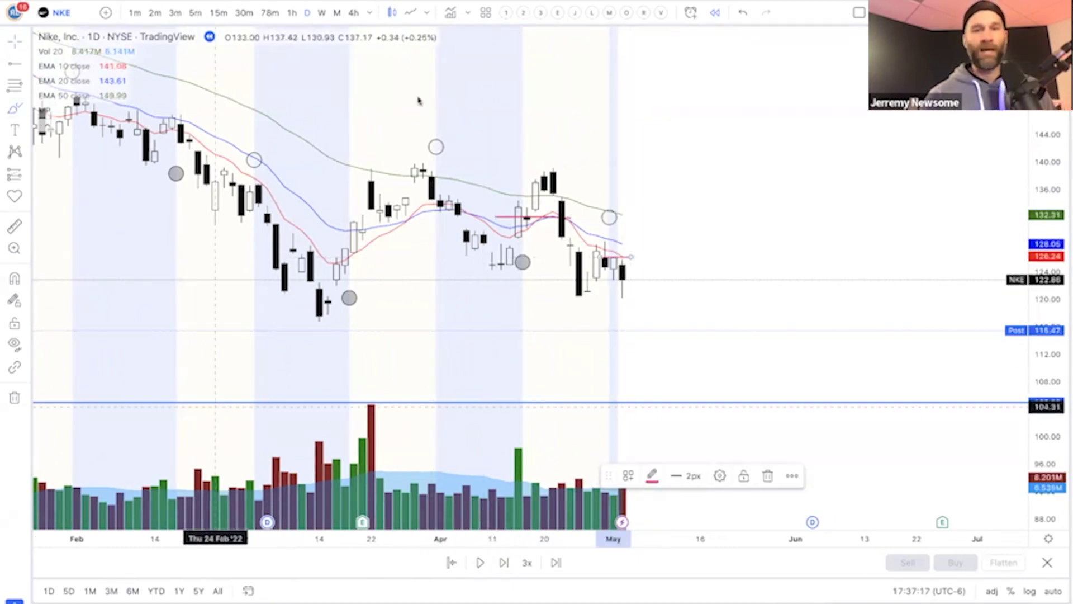
pyautogui.click(742, 13)
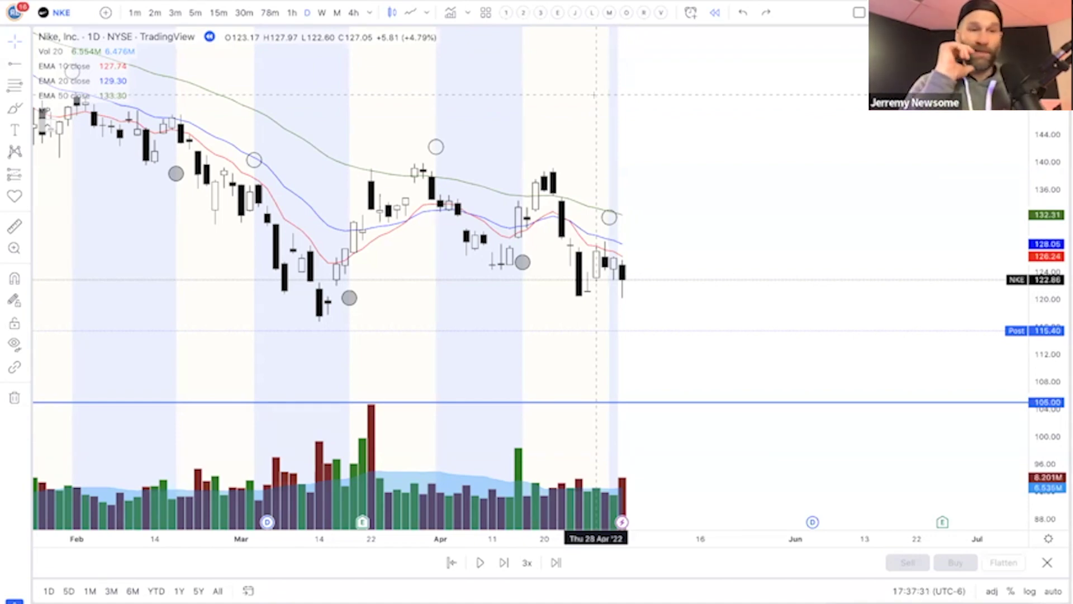
# Switch the Nike chart to the weekly interval and turn on automatic price scaling
pyautogui.scroll(-3, 653, 191)
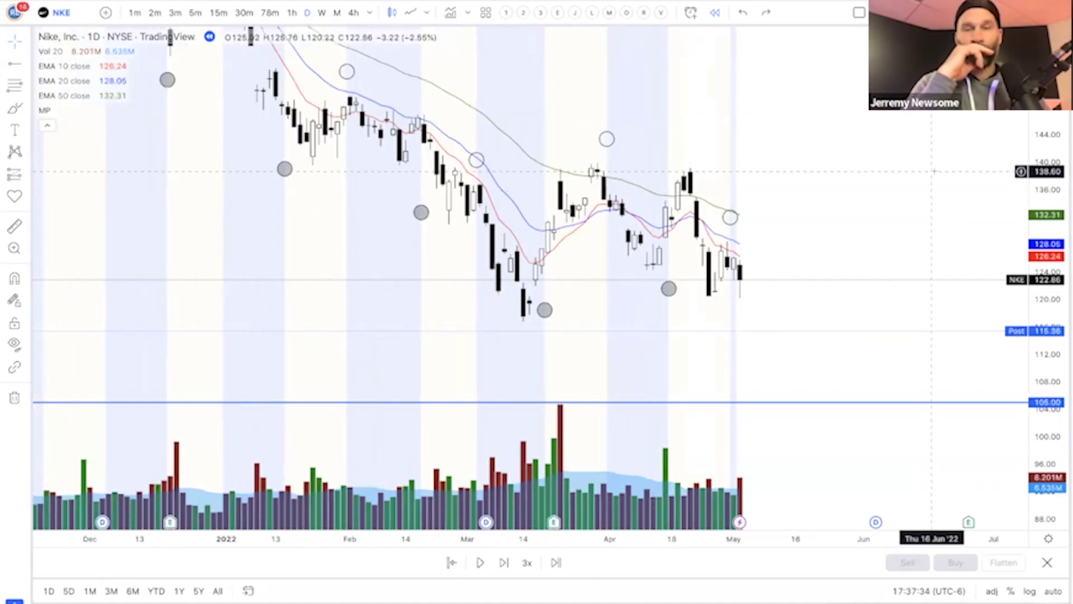
pyautogui.scroll(2, 936, 171)
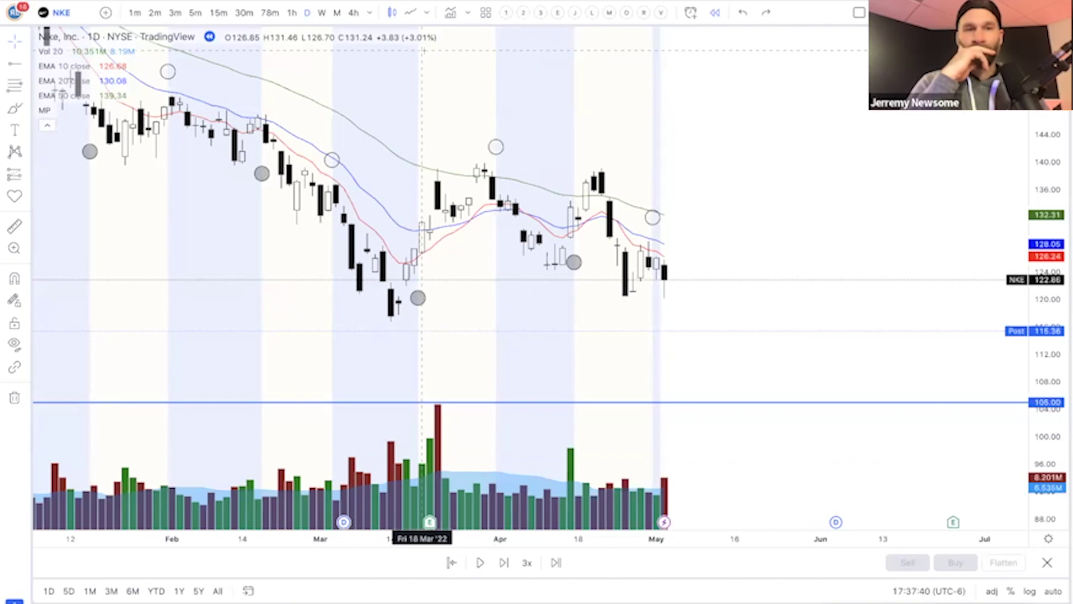
pyautogui.hscroll(-5, 423, 50)
pyautogui.hscroll(5, 423, 50)
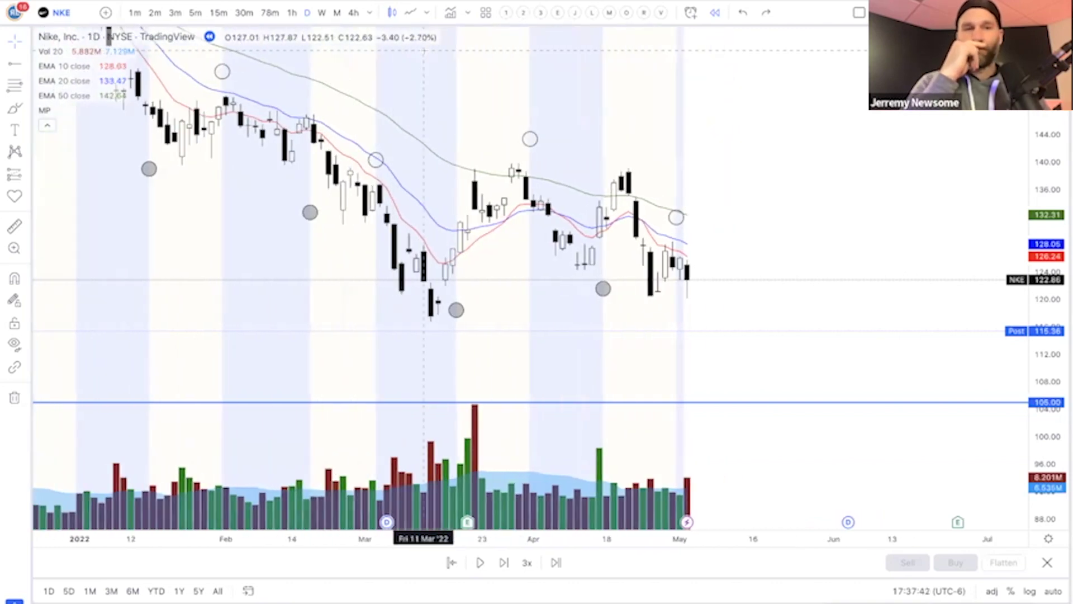
pyautogui.click(321, 12)
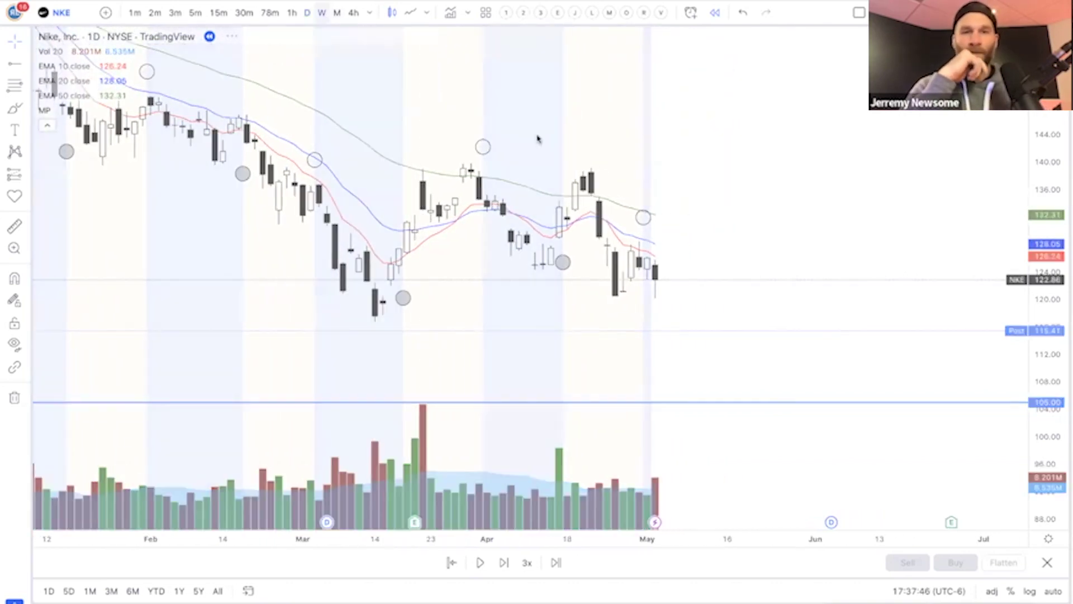
pyautogui.click(1053, 591)
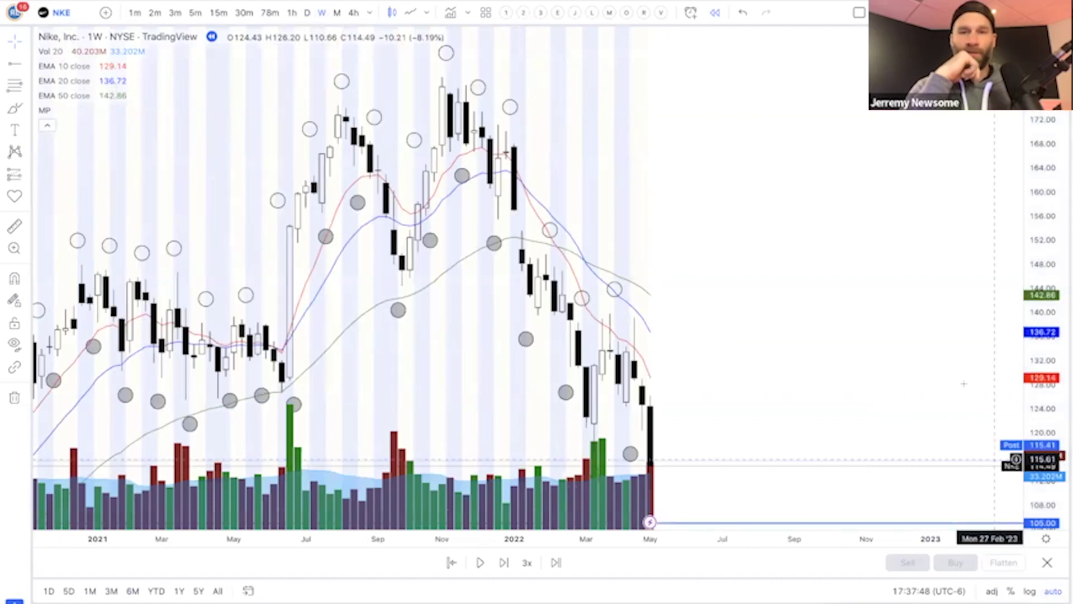
pyautogui.scroll(-6, 913, 385)
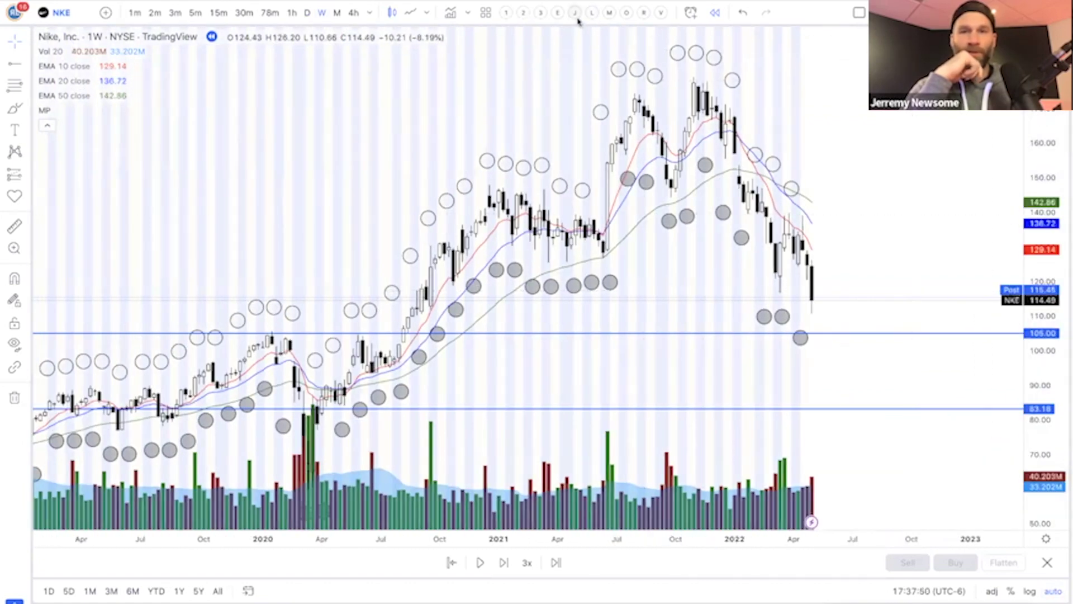
# Apply the indicator template J to the weekly chart and exit the bar replay
pyautogui.click(576, 16)
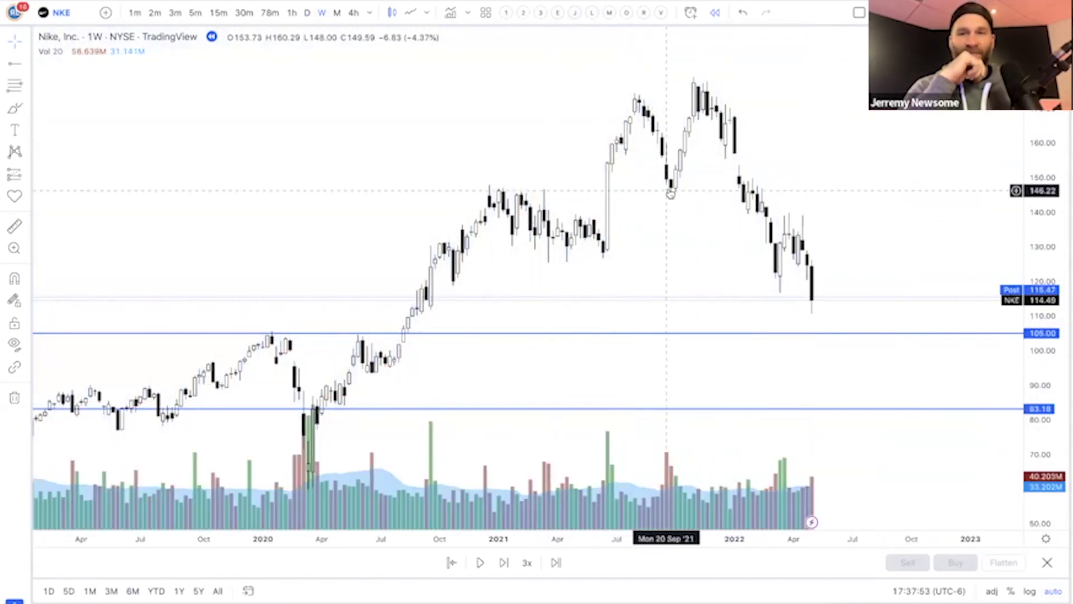
pyautogui.click(1046, 562)
pyautogui.click(653, 351)
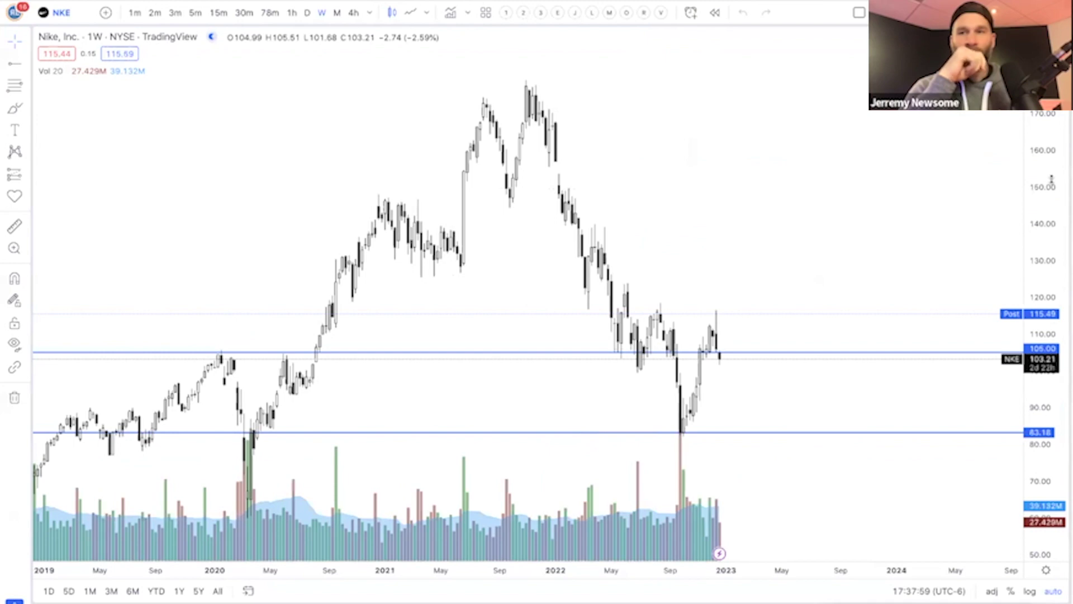
# Return the Nike chart to the daily interval, framed on the July to December 2022 candles
pyautogui.moveTo(1041, 190); pyautogui.dragTo(1040, 251)
pyautogui.moveTo(847, 194); pyautogui.dragTo(846, 100)
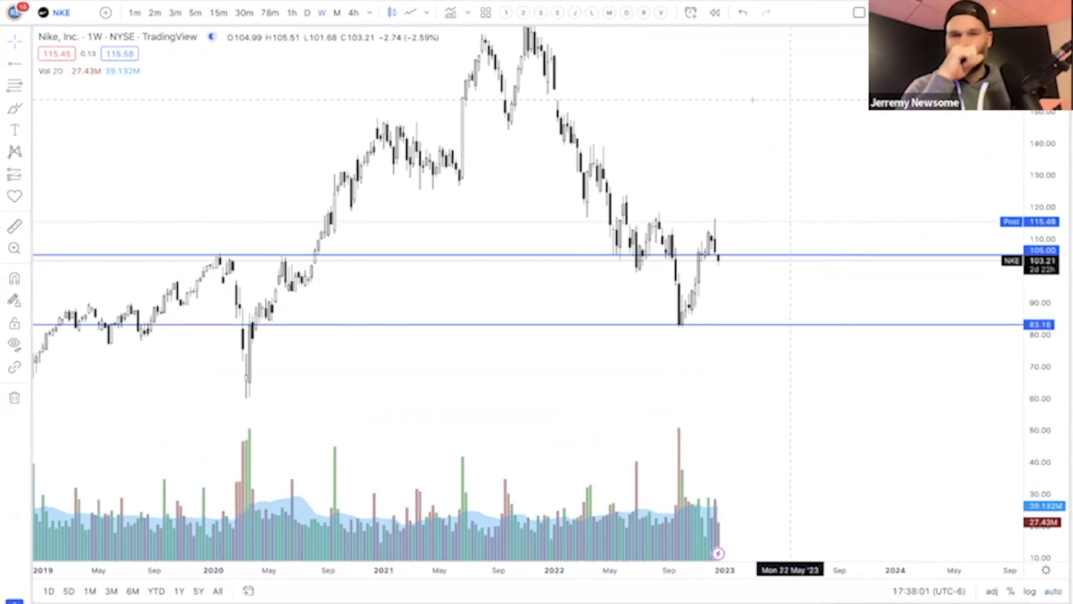
pyautogui.click(307, 12)
pyautogui.moveTo(1044, 491); pyautogui.dragTo(999, 436)
pyautogui.moveTo(1042, 472); pyautogui.dragTo(1045, 249)
pyautogui.scroll(3, 749, 225)
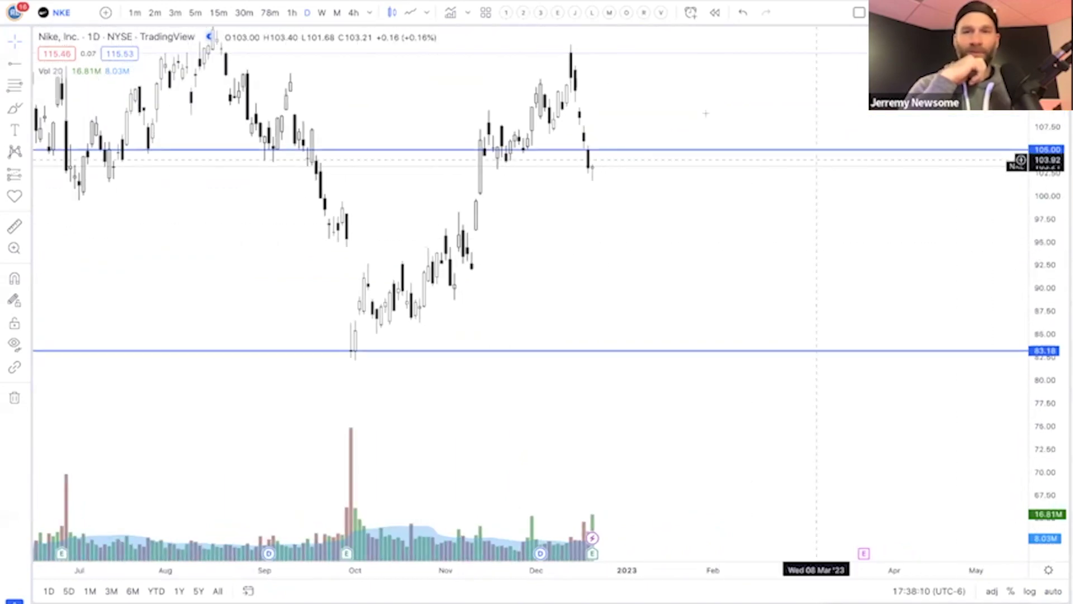
pyautogui.moveTo(683, 102); pyautogui.dragTo(718, 161)
pyautogui.scroll(1, 718, 161)
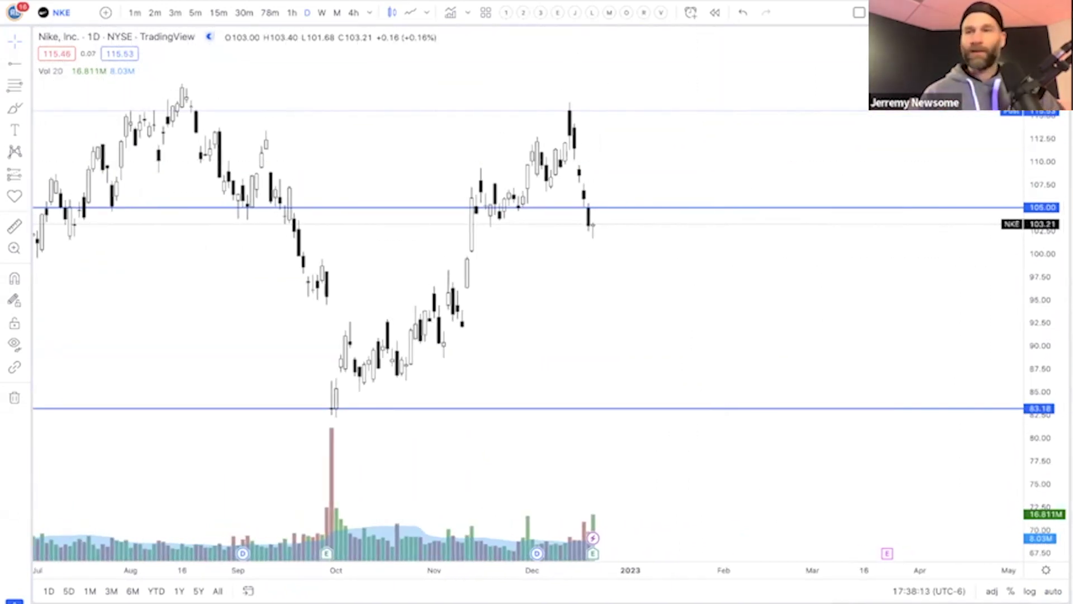
# Show the watchlists beside the chart and open the DAY TRADE list
pyautogui.click(1067, 39)
pyautogui.click(941, 38)
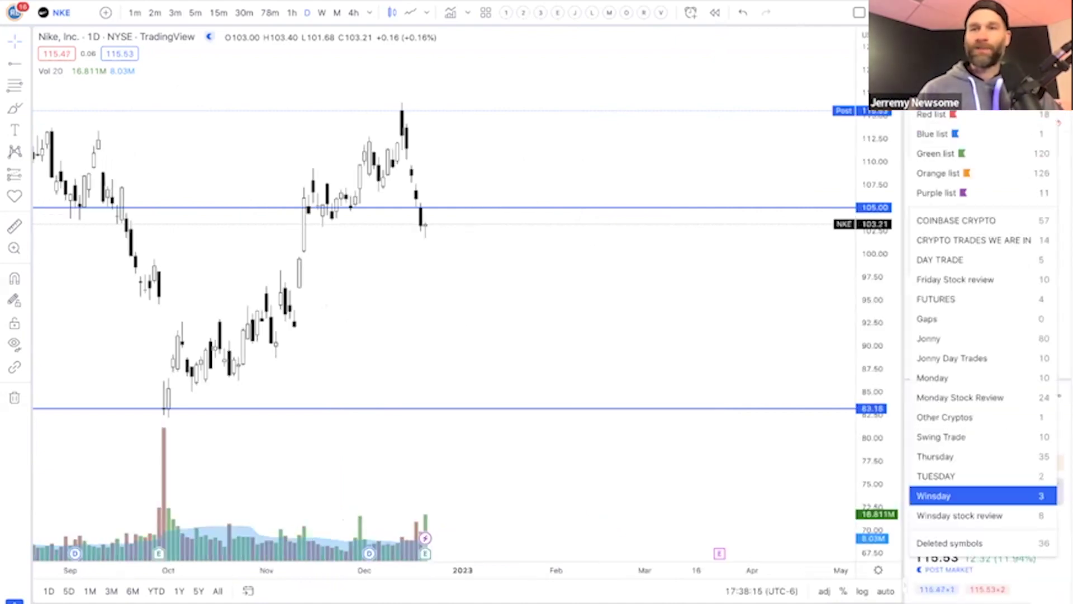
pyautogui.click(977, 266)
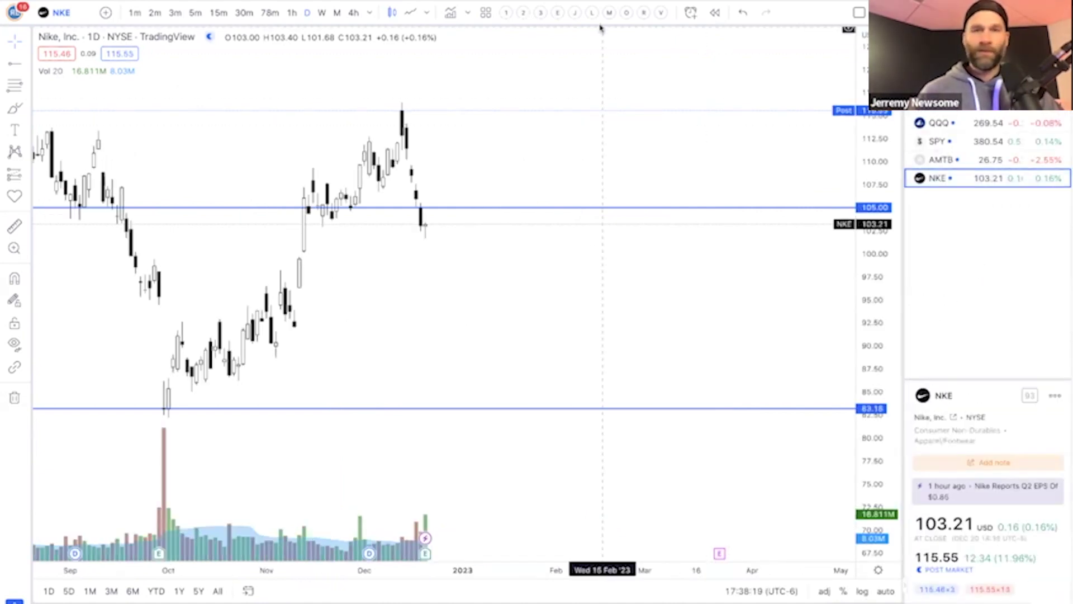
# Search the indicators for "moon", add the moon phases indicator to the daily chart, and clear the arrows drawn over the candles
pyautogui.click(449, 15)
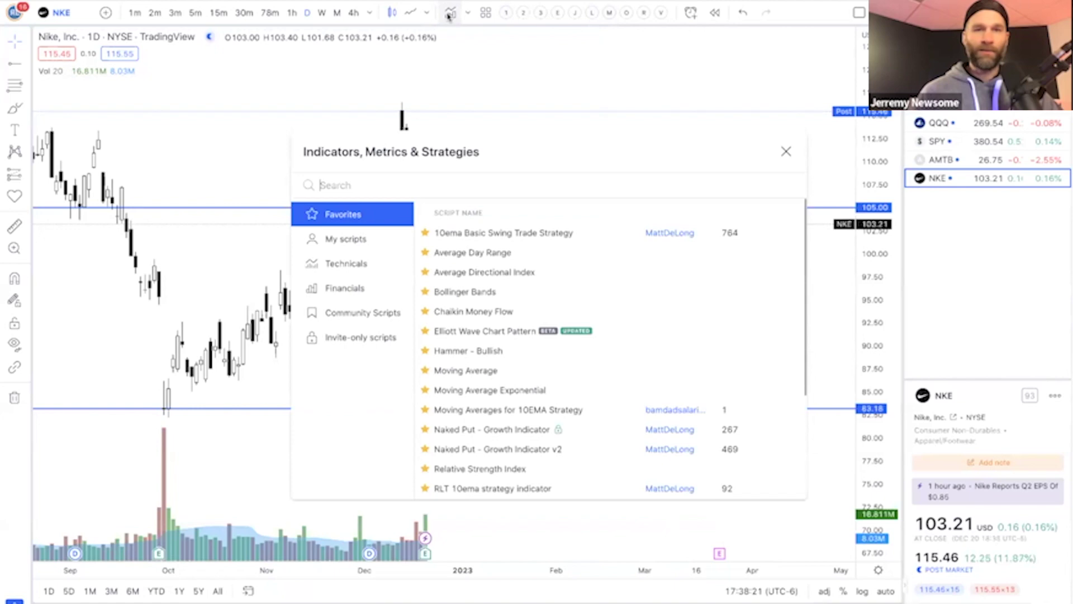
pyautogui.write('moon')
pyautogui.click(494, 233)
pyautogui.press('Escape')
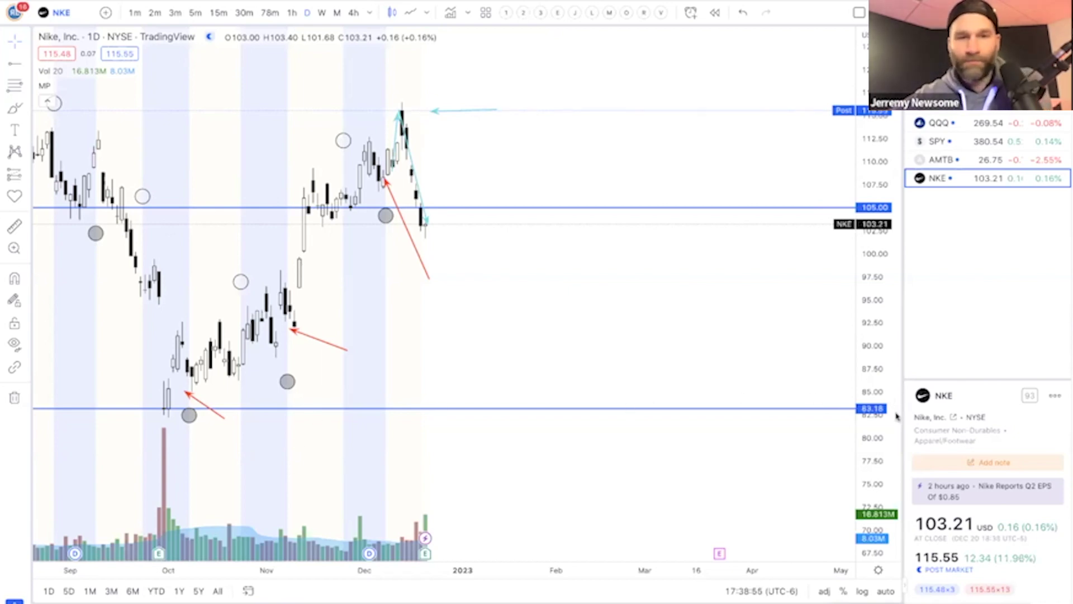
pyautogui.press('Escape')
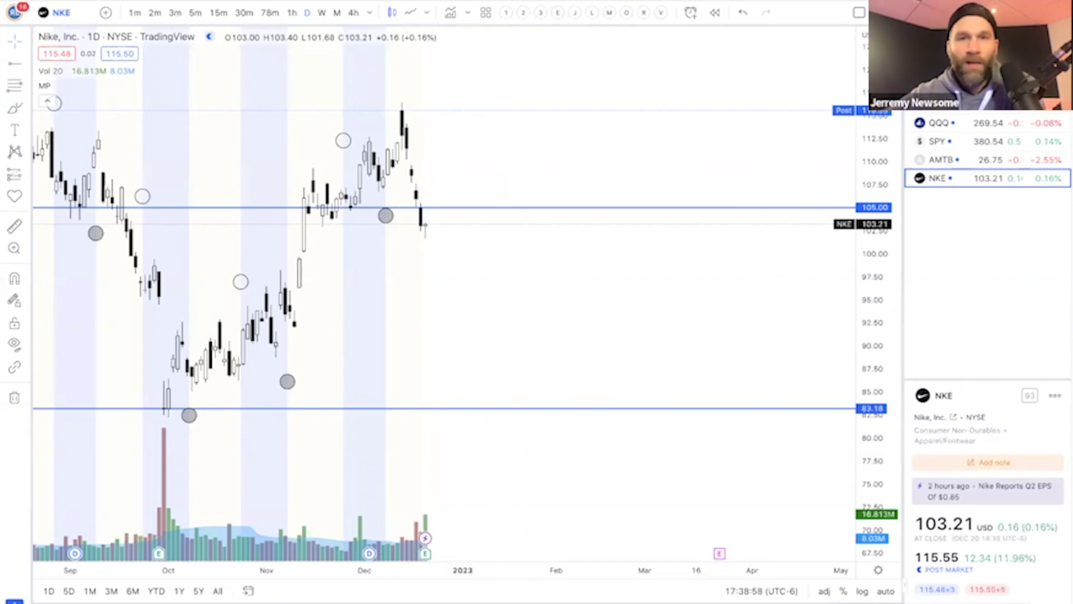
# Apply the indicator template L with the 100 and 200 moving averages and switch the chart to the weekly interval
pyautogui.click(589, 16)
pyautogui.scroll(-3, 568, 238)
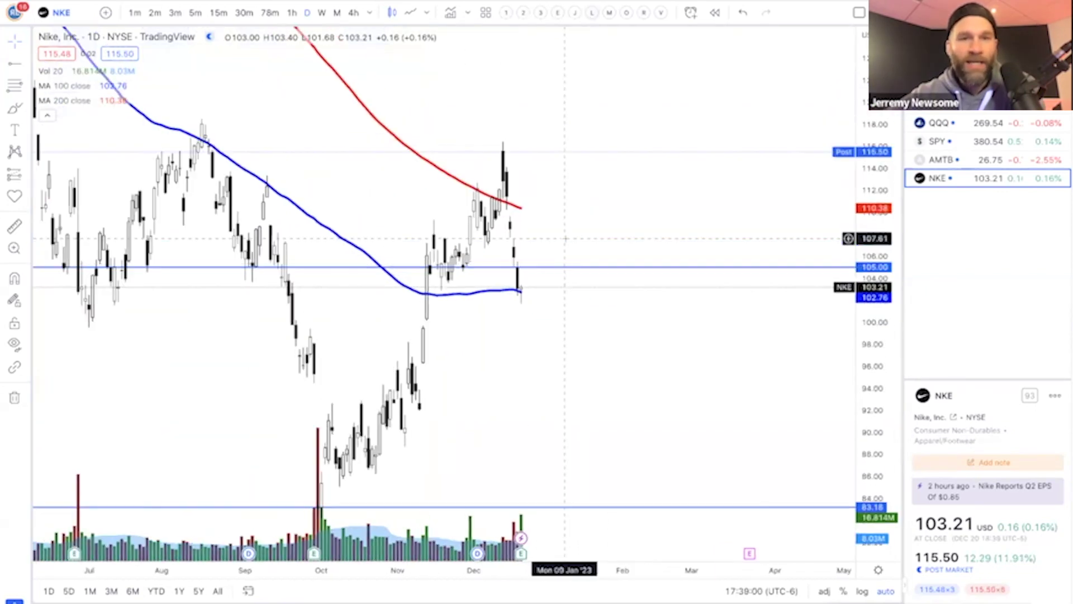
pyautogui.click(321, 12)
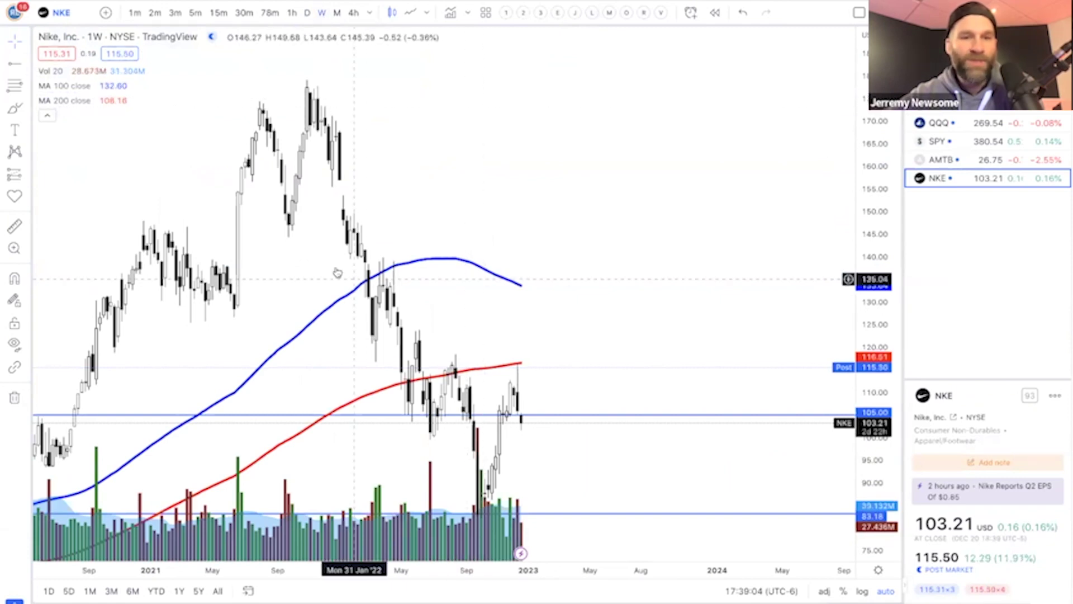
# Move the 83.18 horizontal line up to 116.41, level with the end of the weekly 200 moving average
pyautogui.moveTo(595, 513); pyautogui.dragTo(601, 363)
pyautogui.click(622, 267)
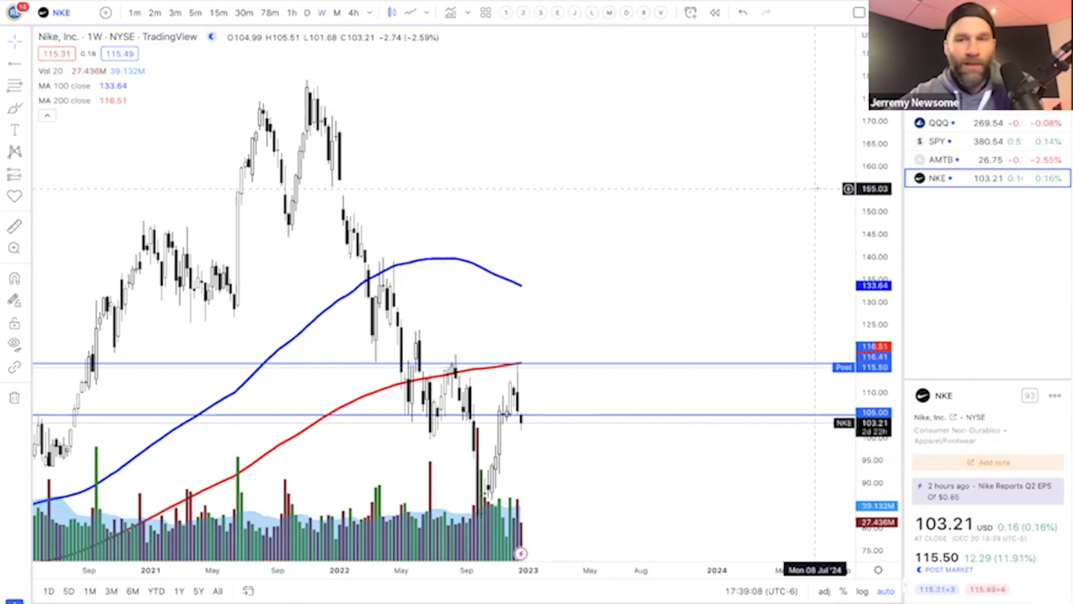
pyautogui.moveTo(871, 239); pyautogui.dragTo(872, 264)
pyautogui.moveTo(692, 236); pyautogui.dragTo(692, 131)
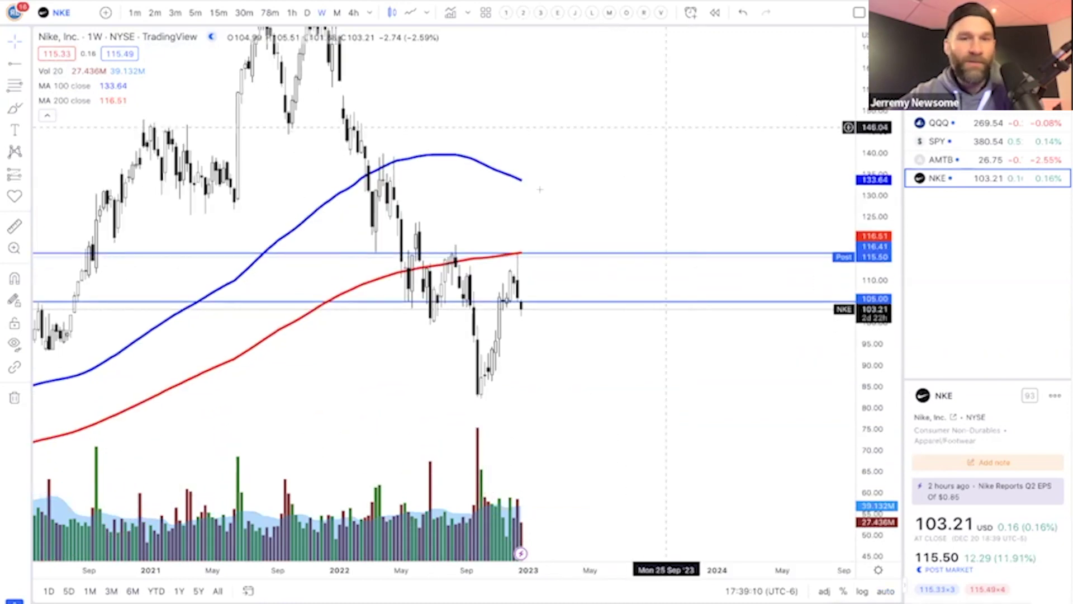
# Switch the Nike chart to the monthly interval and delete the horizontal line at 105.00
pyautogui.click(340, 12)
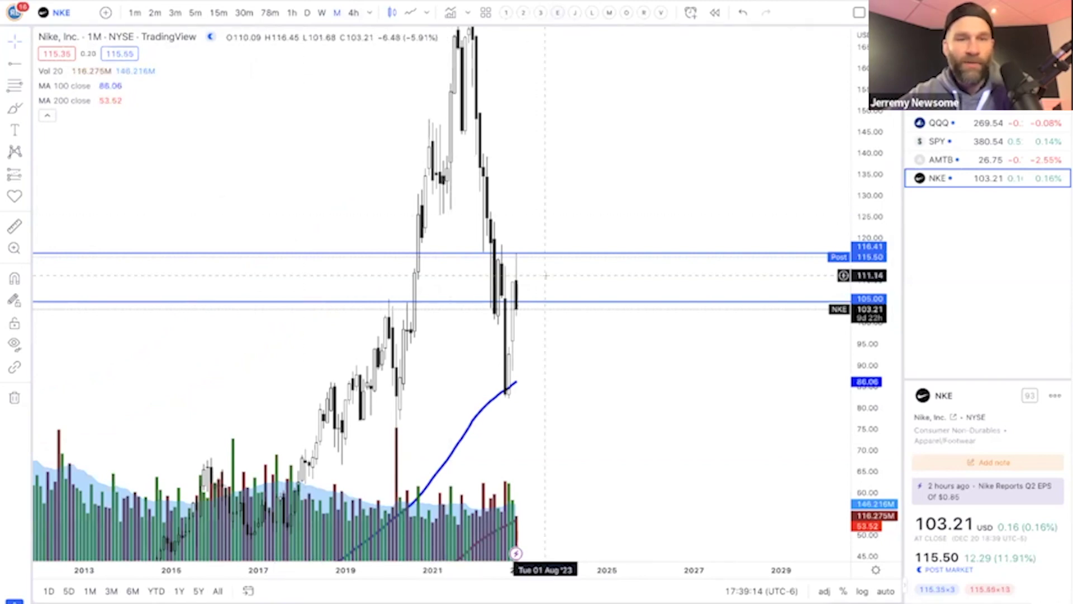
pyautogui.moveTo(880, 126); pyautogui.dragTo(877, 256)
pyautogui.moveTo(701, 154); pyautogui.dragTo(693, 128)
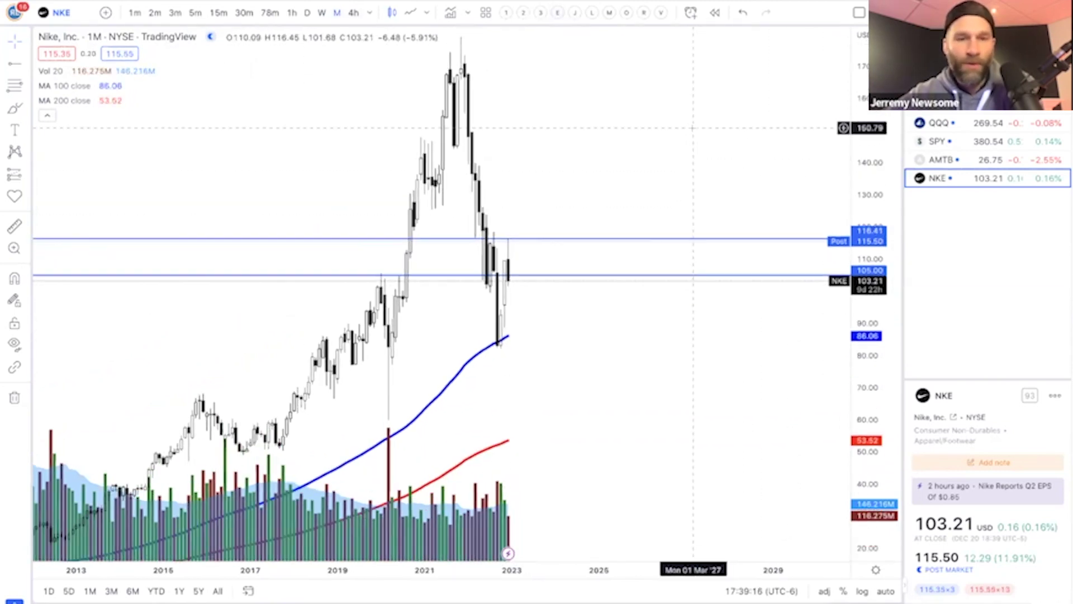
pyautogui.click(570, 276)
pyautogui.click(570, 283)
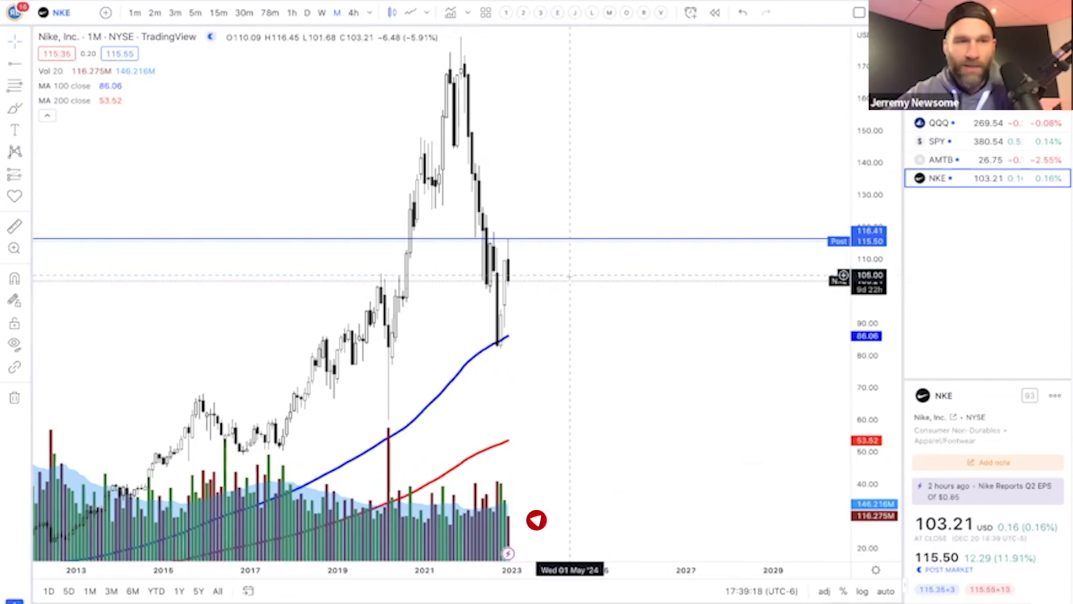